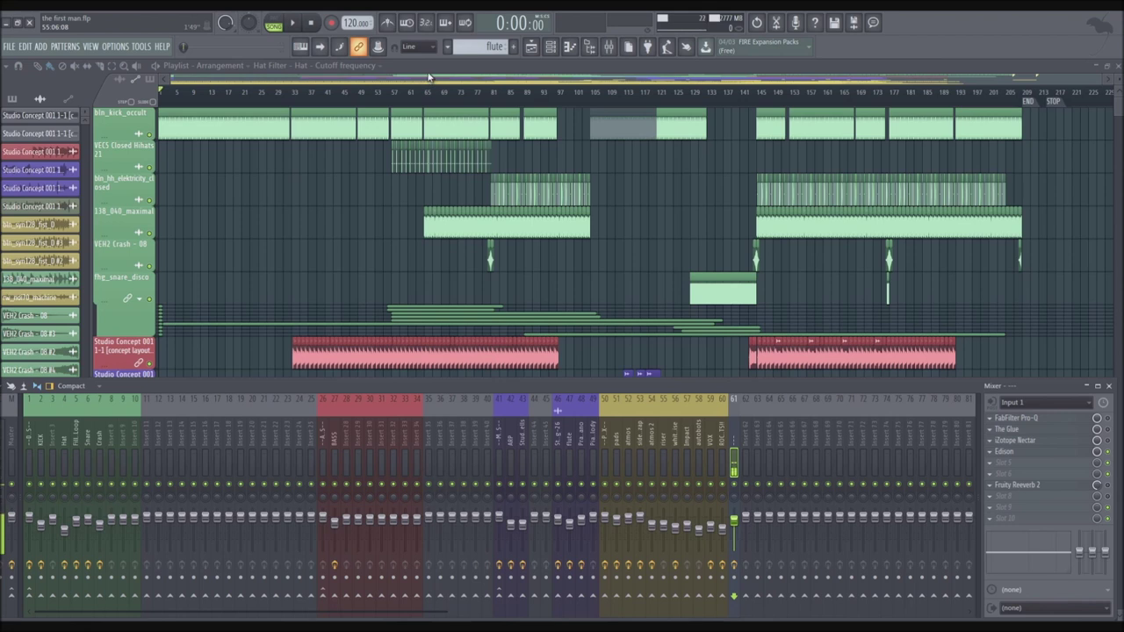
Hide the mixer, solo bln_kick_occult, and re-enable the hihat, maximal, crash and snare tracks.
key(F9)
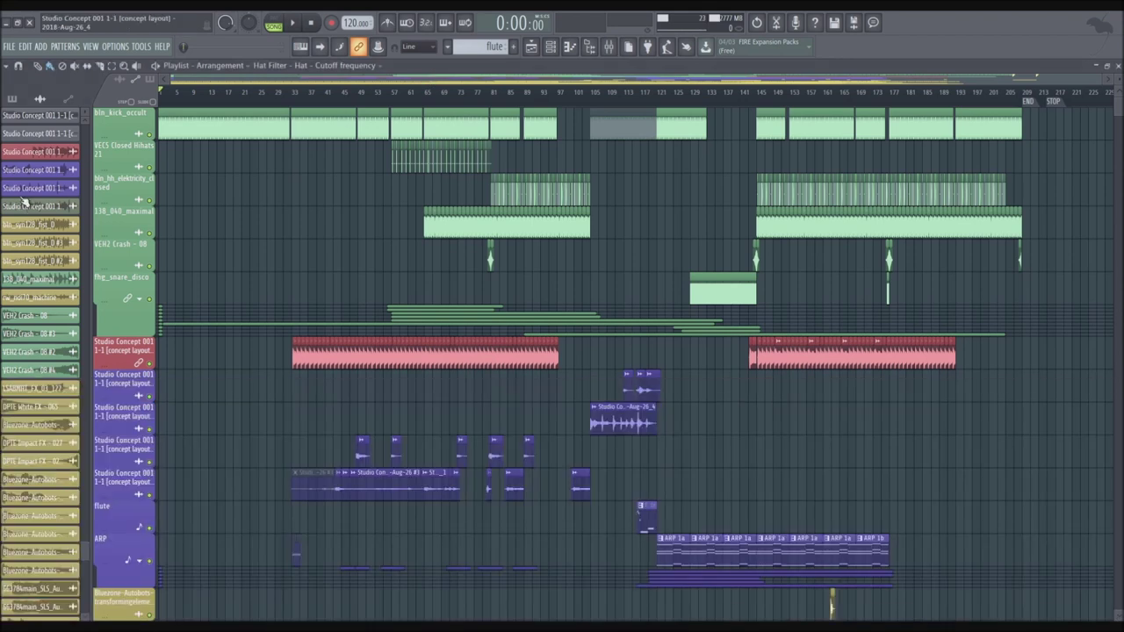
scroll(203, 216, down, 10)
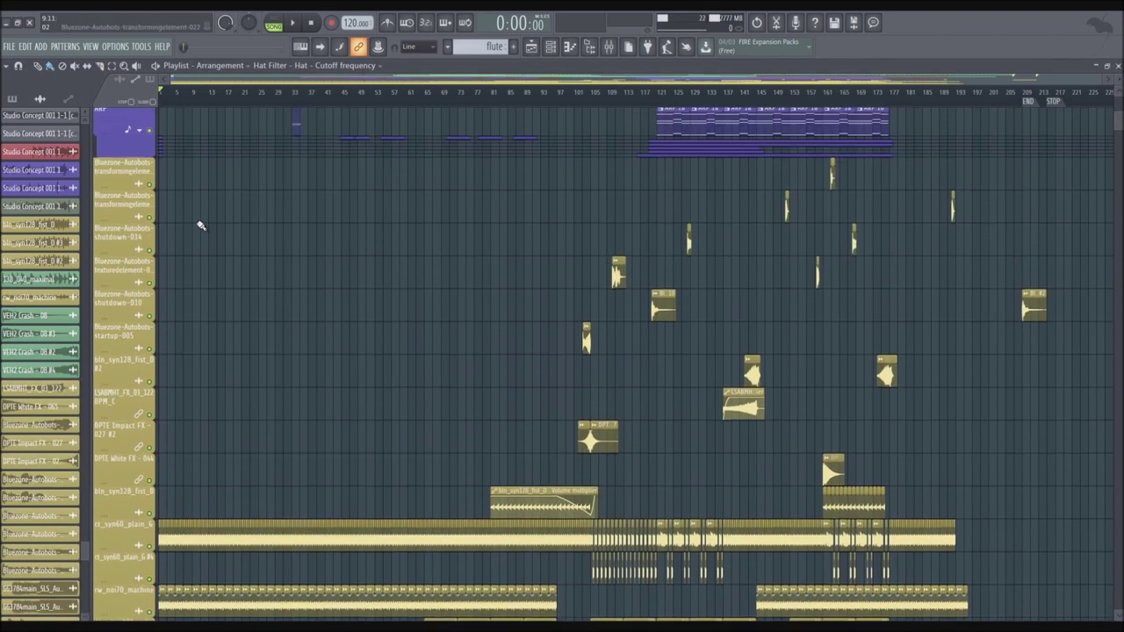
scroll(189, 221, up, 10)
scroll(118, 182, up, 5)
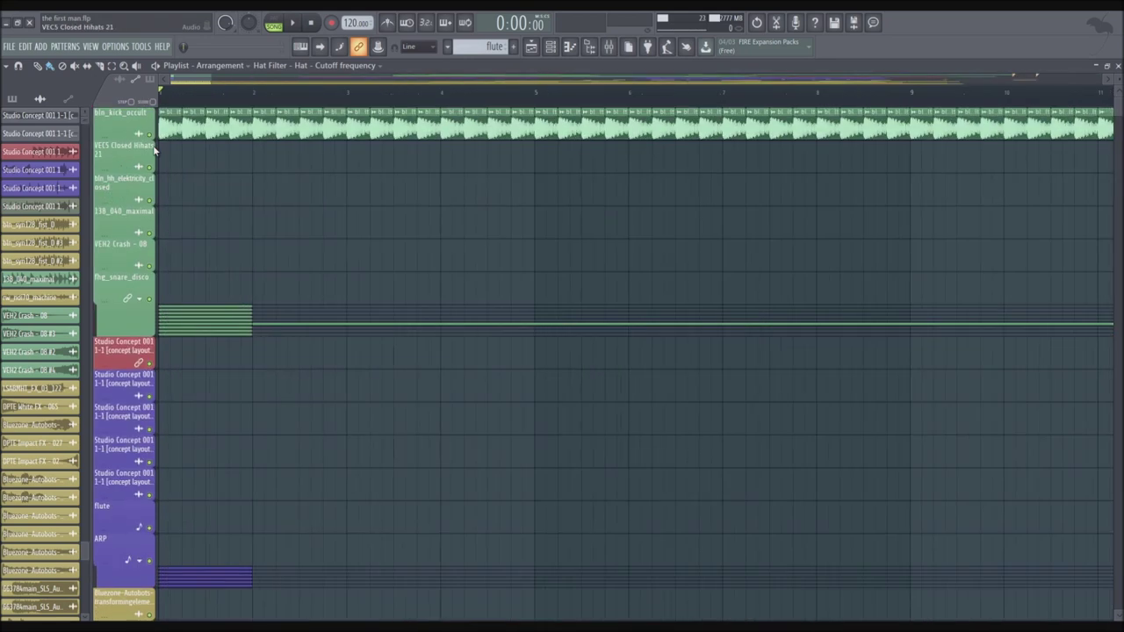
scroll(149, 151, down, 5)
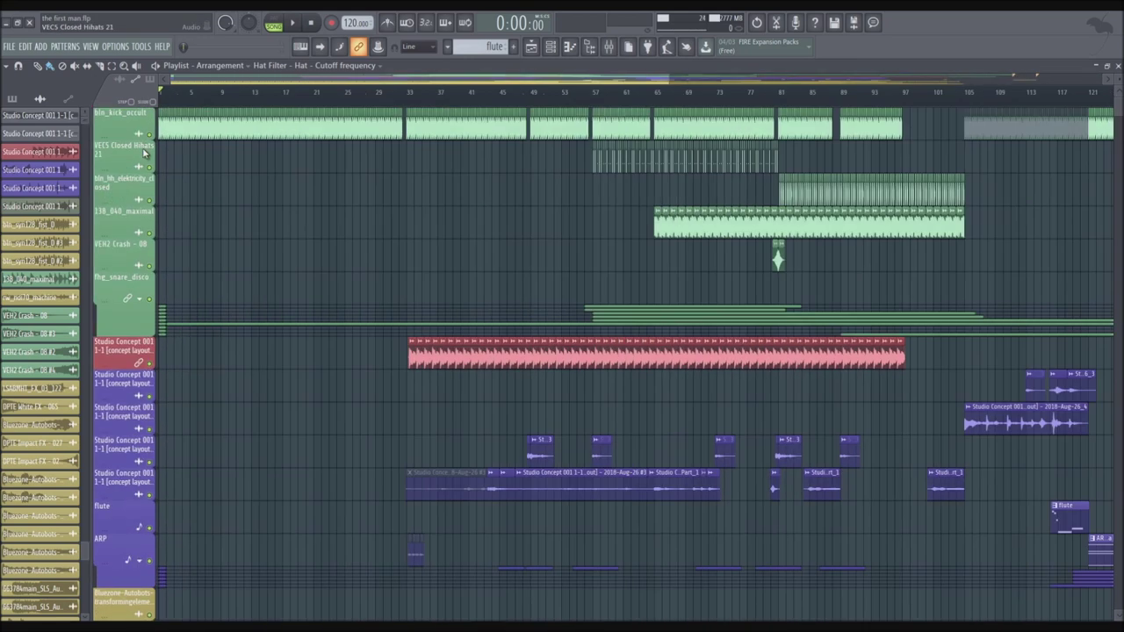
right_click(151, 137)
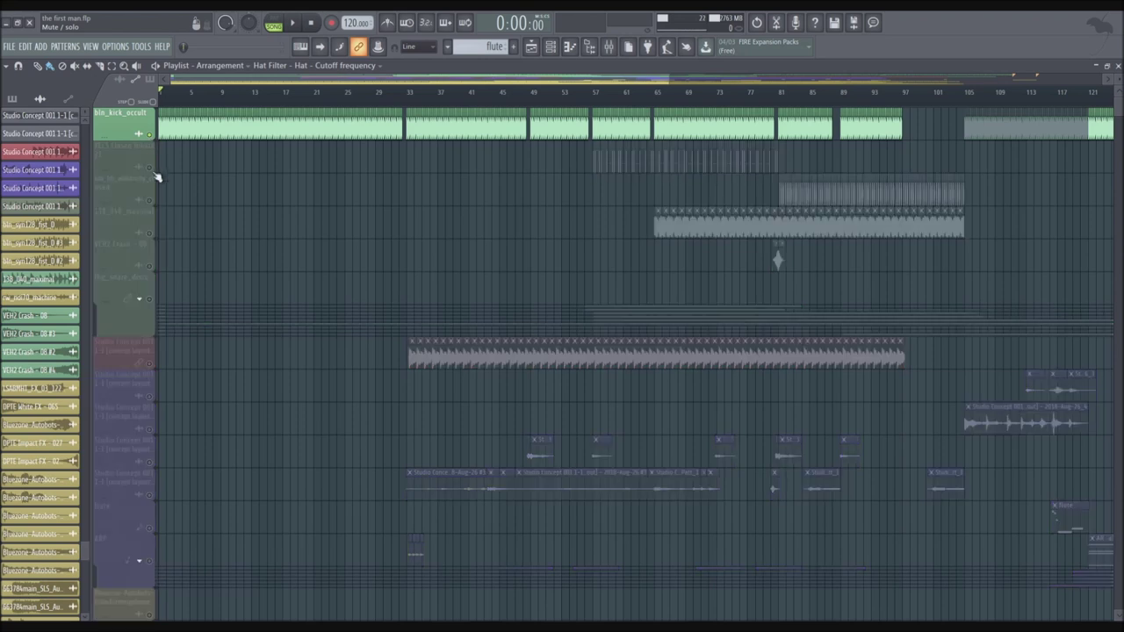
click(149, 167)
click(149, 200)
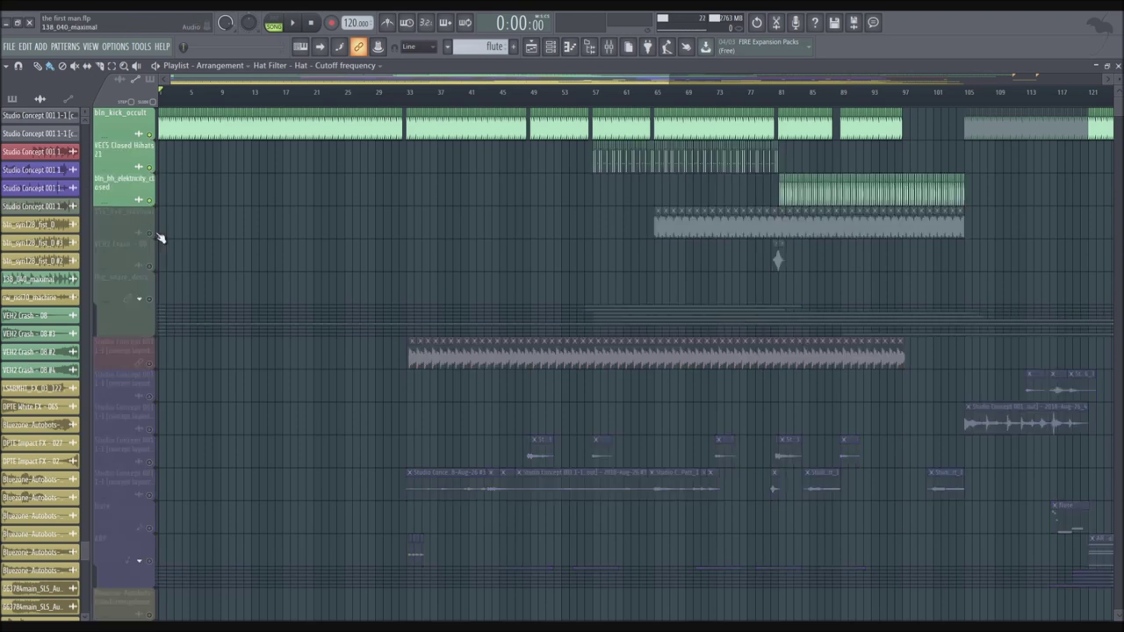
click(151, 234)
click(150, 267)
click(149, 299)
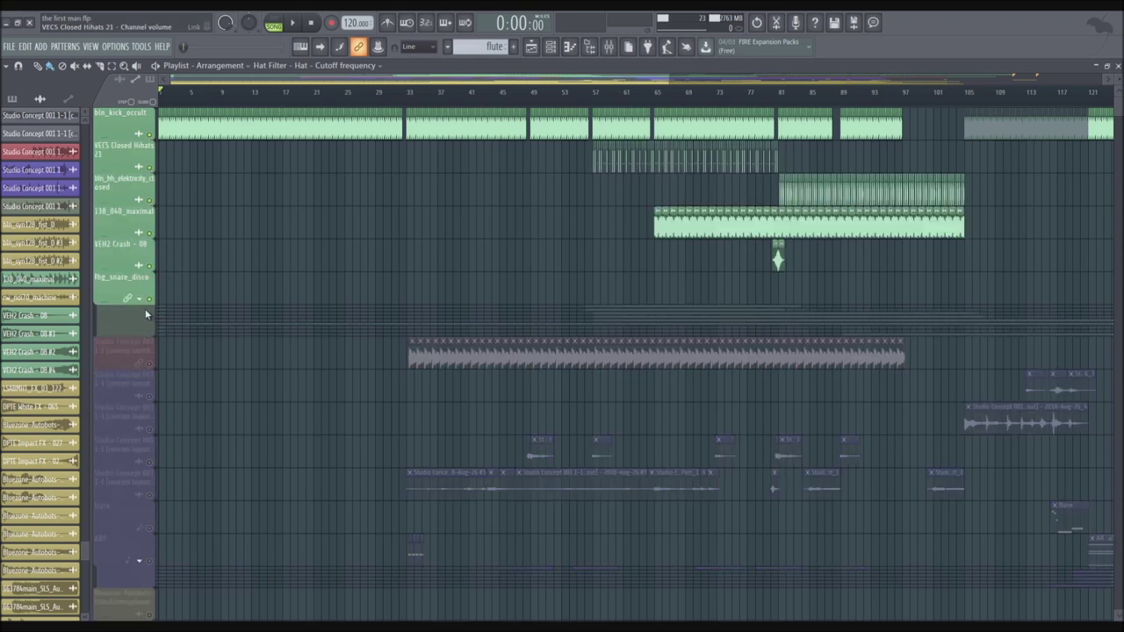
Expand the automation group and unmute its lanes, from Hat Filter through ddh_hat volume.
click(139, 299)
scroll(154, 307, down, 2)
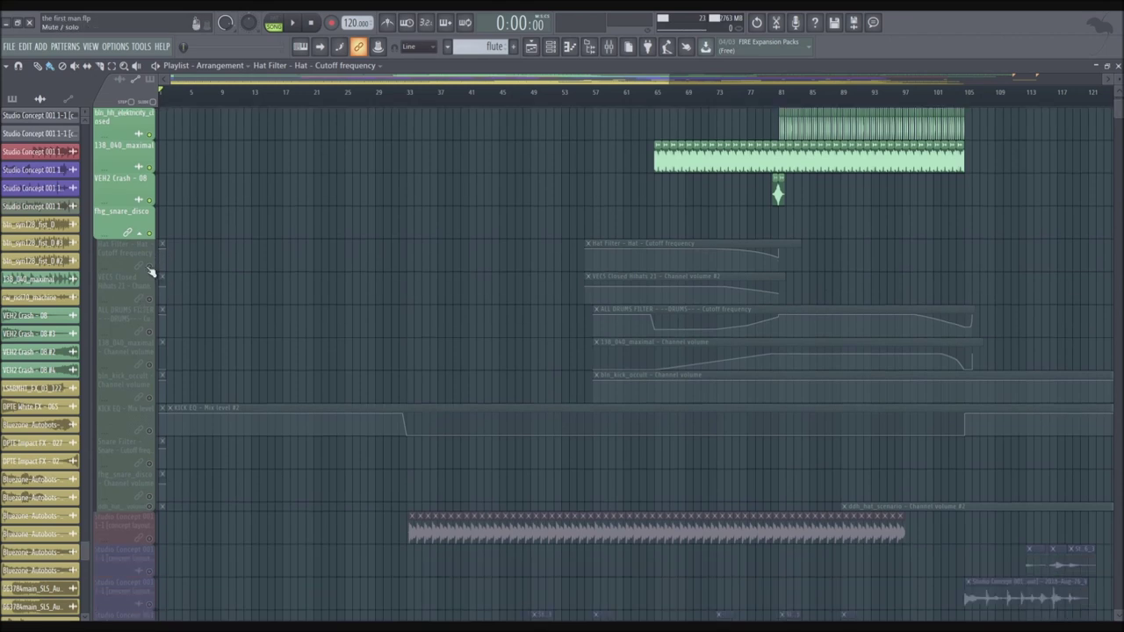
click(150, 267)
click(149, 299)
click(149, 331)
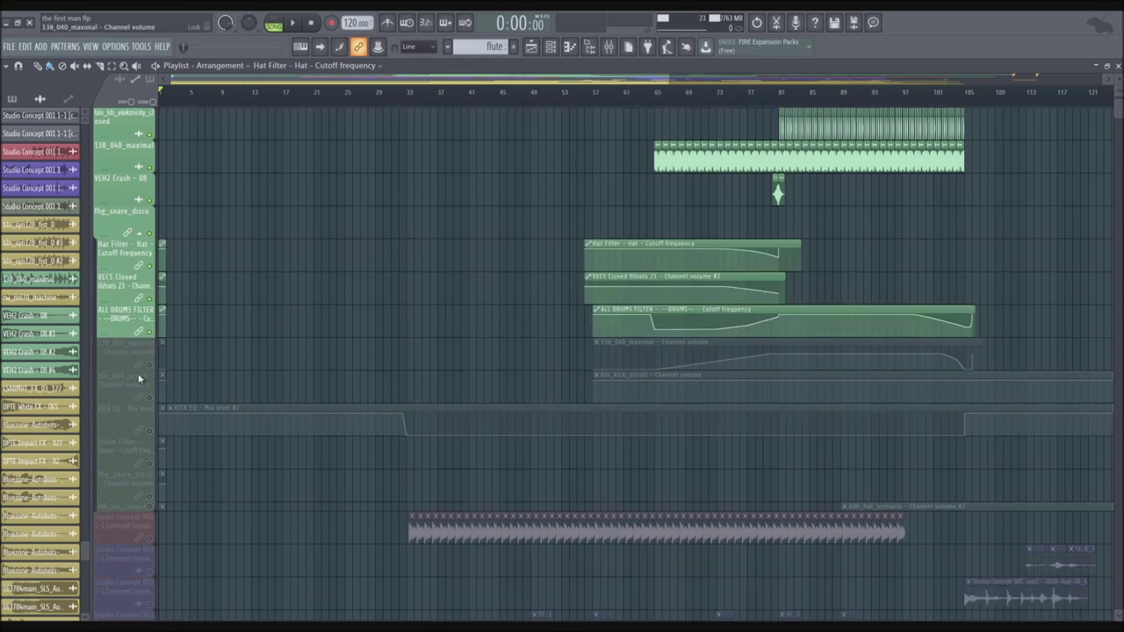
click(149, 365)
click(150, 398)
click(150, 430)
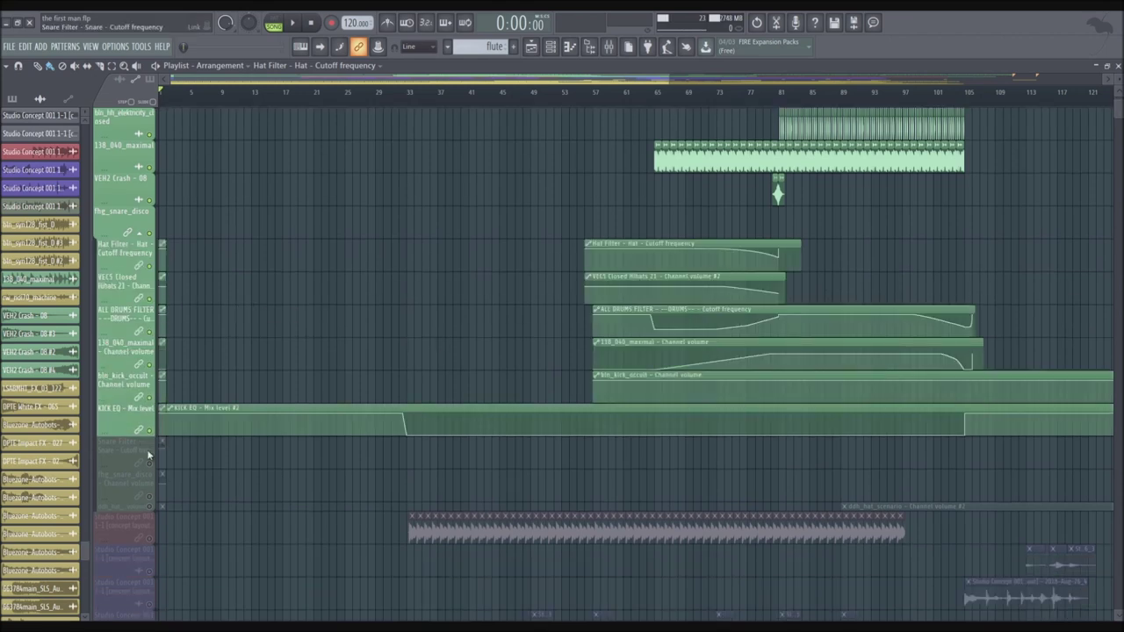
click(149, 462)
click(150, 496)
click(150, 508)
scroll(236, 400, down, 1)
ctrl+scroll(237, 400, down, 2)
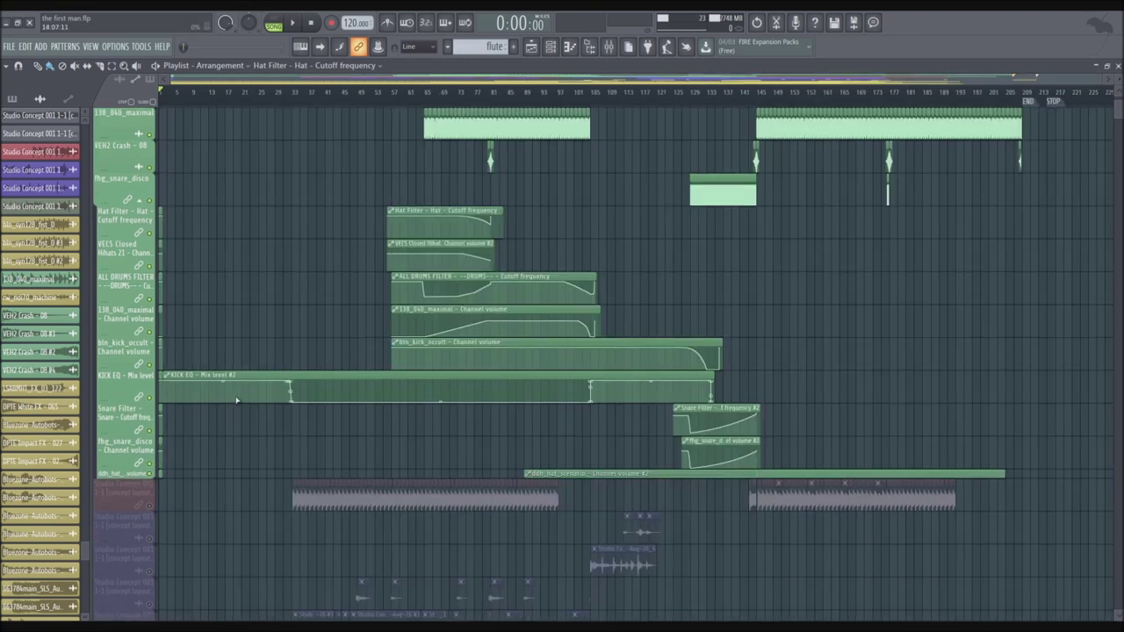
scroll(409, 325, down, 6)
Play the drum section from around bar 39, then stop.
scroll(462, 316, up, 9)
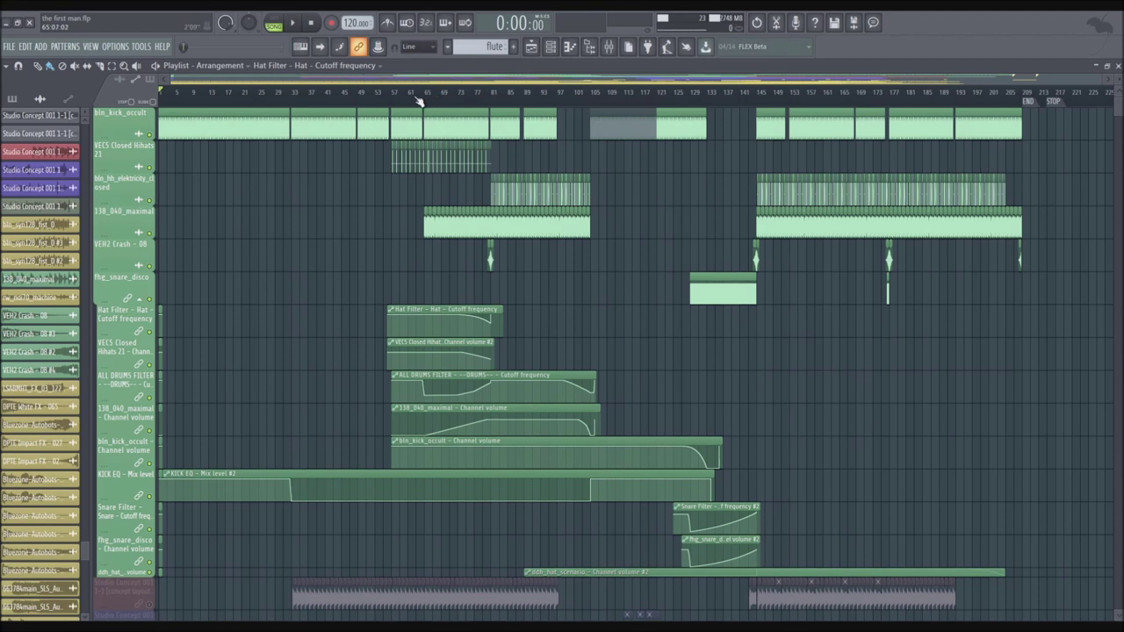
click(321, 101)
key(space)
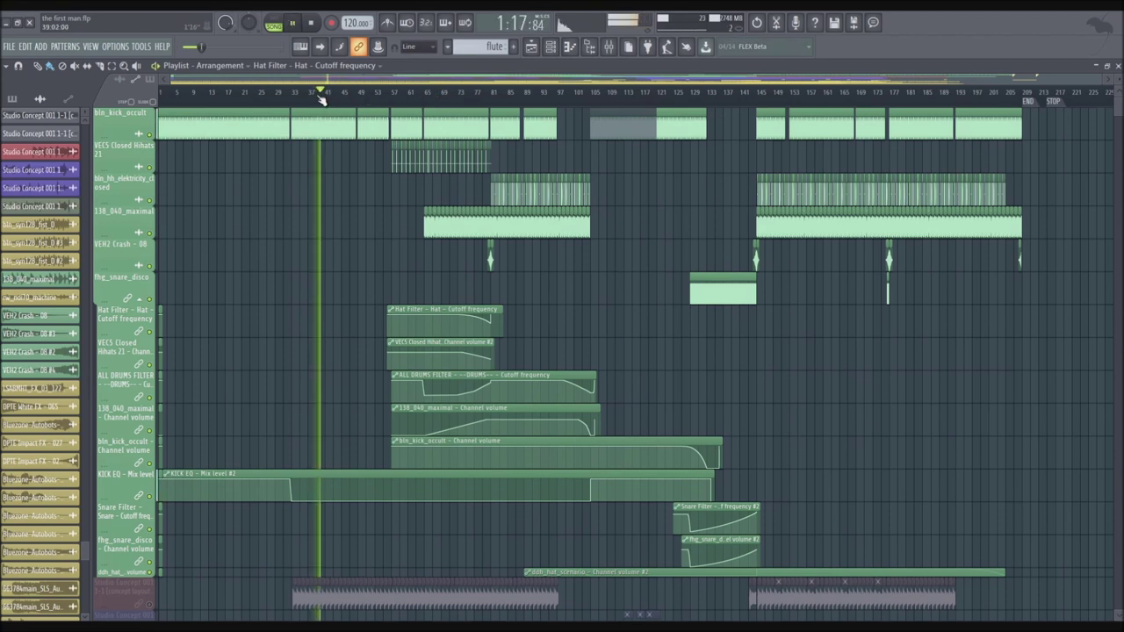
key(space)
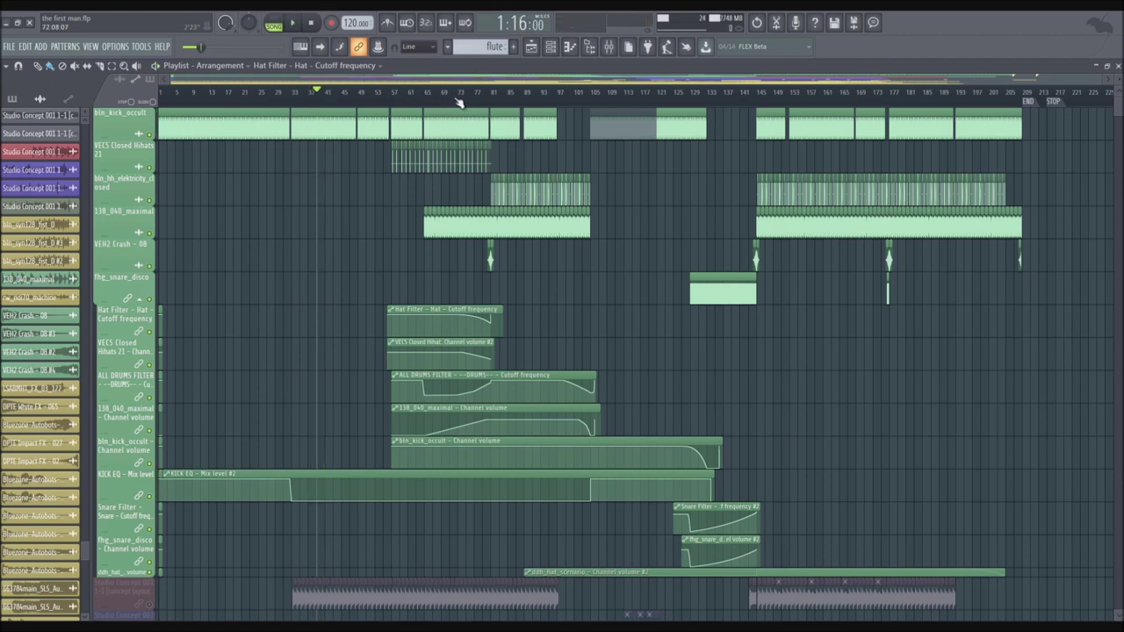
Set the song position to around bar 71 to play from there.
scroll(465, 186, up, 2)
scroll(530, 207, up, 1)
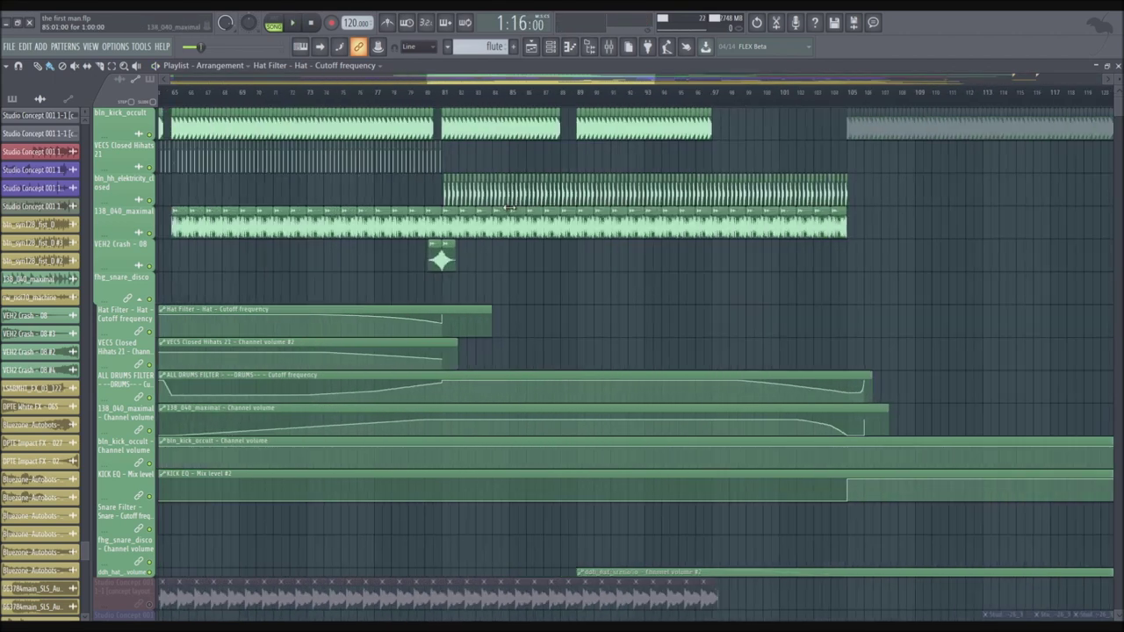
scroll(514, 206, down, 3)
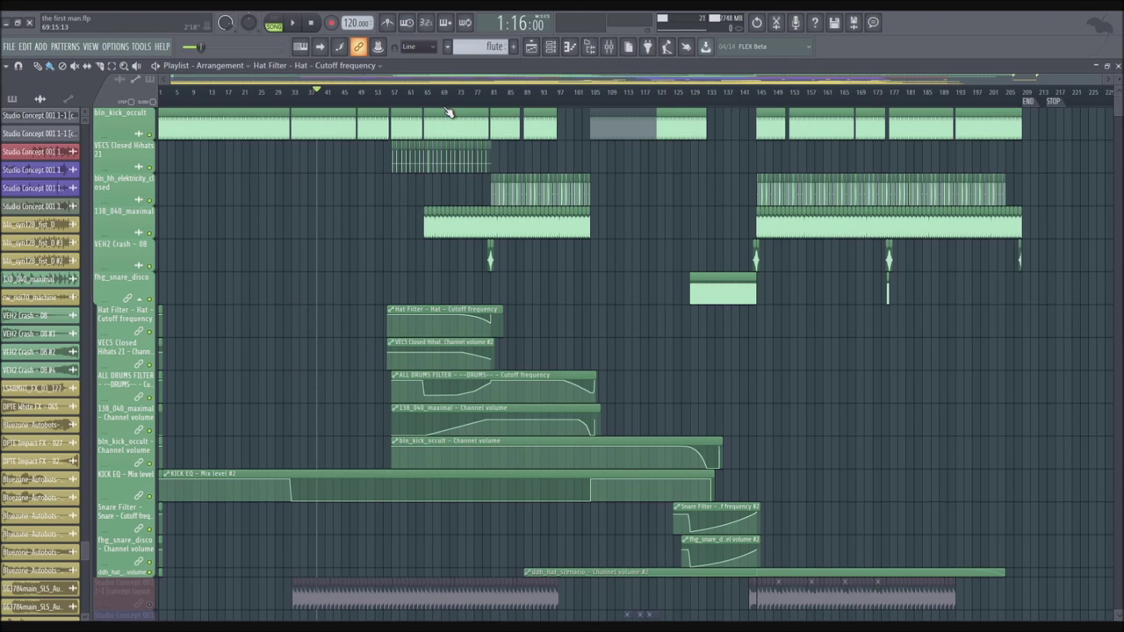
scroll(420, 165, up, 2)
scroll(422, 165, down, 2)
click(445, 103)
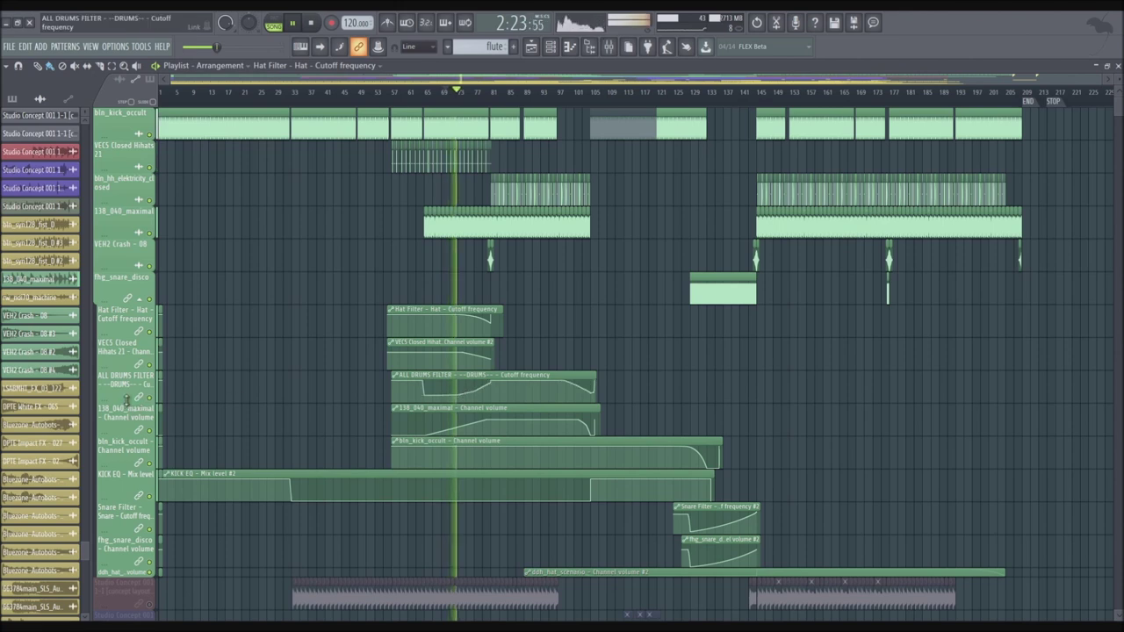
Make the ALL DRUMS FILTER lane taller and listen from bar 82 before stopping.
mouse_move(138, 407)
mouse_down()
mouse_move(136, 454)
mouse_move(136, 407)
mouse_up()
click(499, 103)
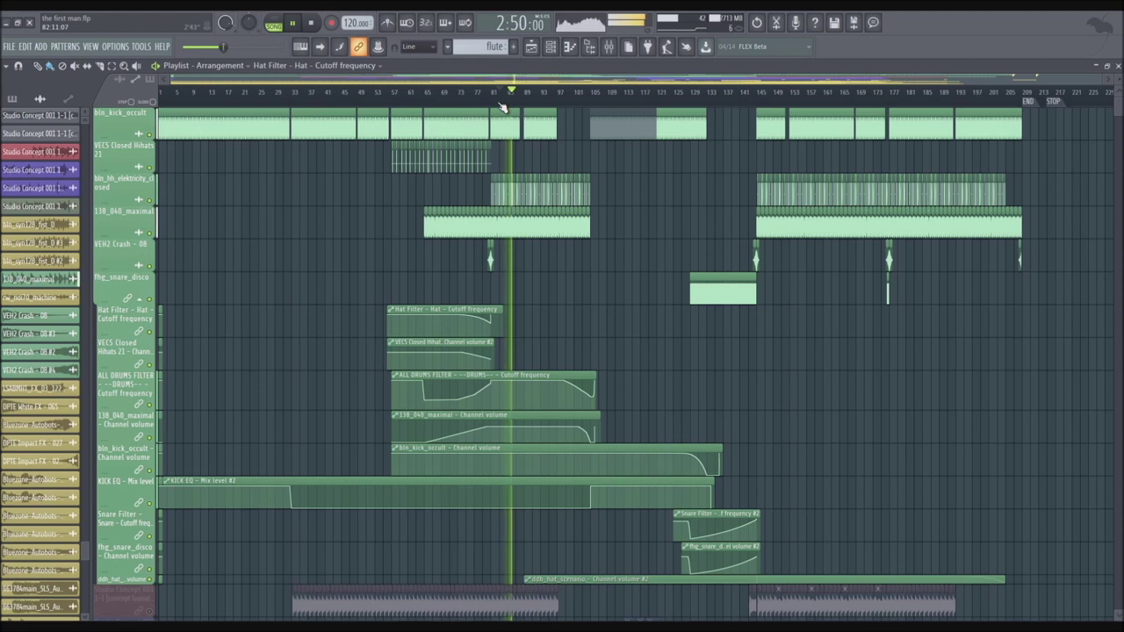
key(space)
Play the drums from around bar 133, then stop.
click(716, 93)
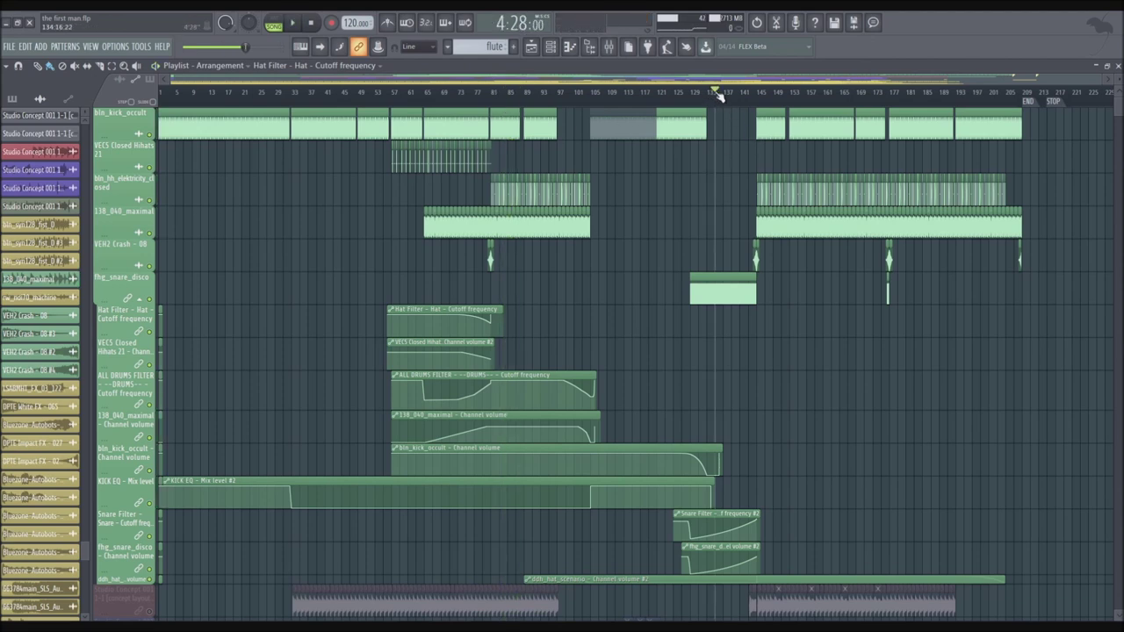
key(space)
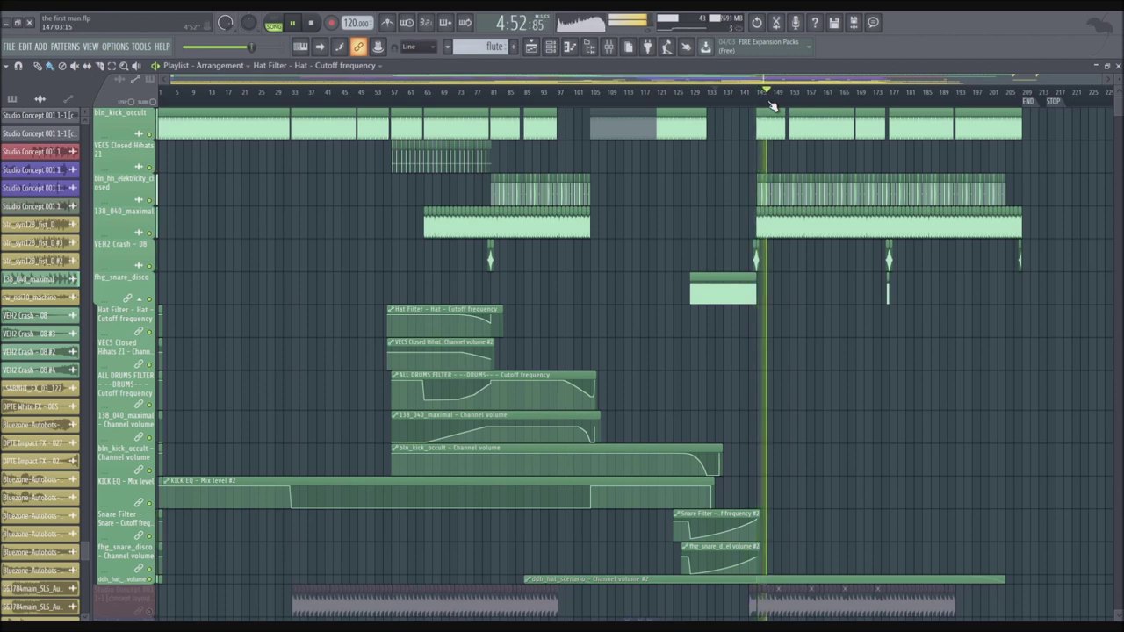
key(space)
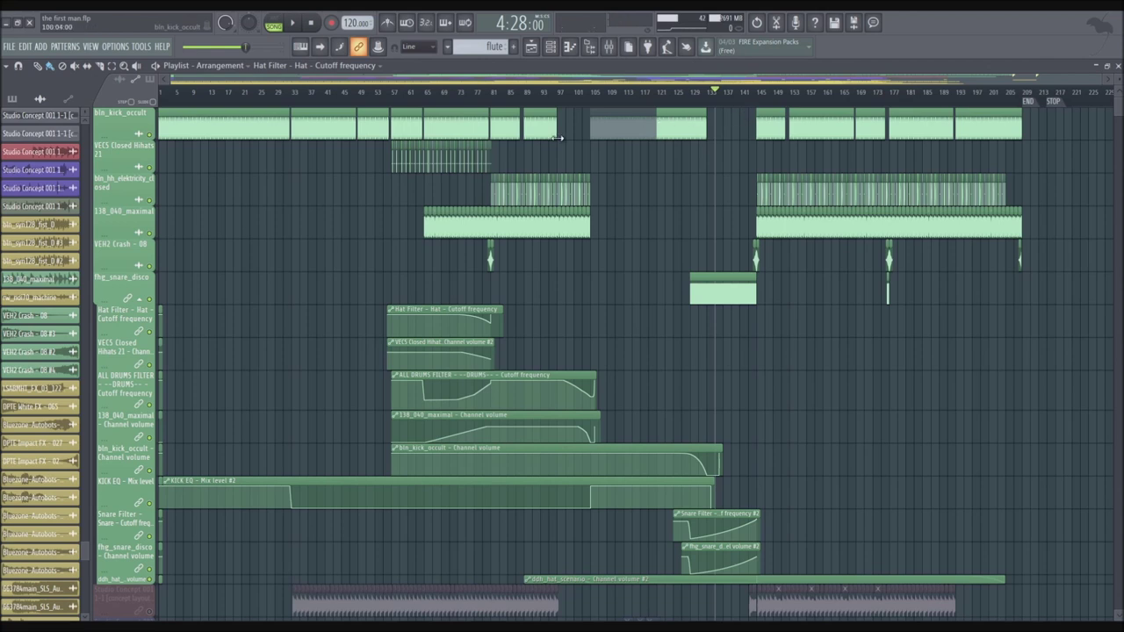
Show the mixer on the --DRUMS-- insert and inspect ValhallaVintageVerb, J37 Stereo and Saturn.
click(588, 62)
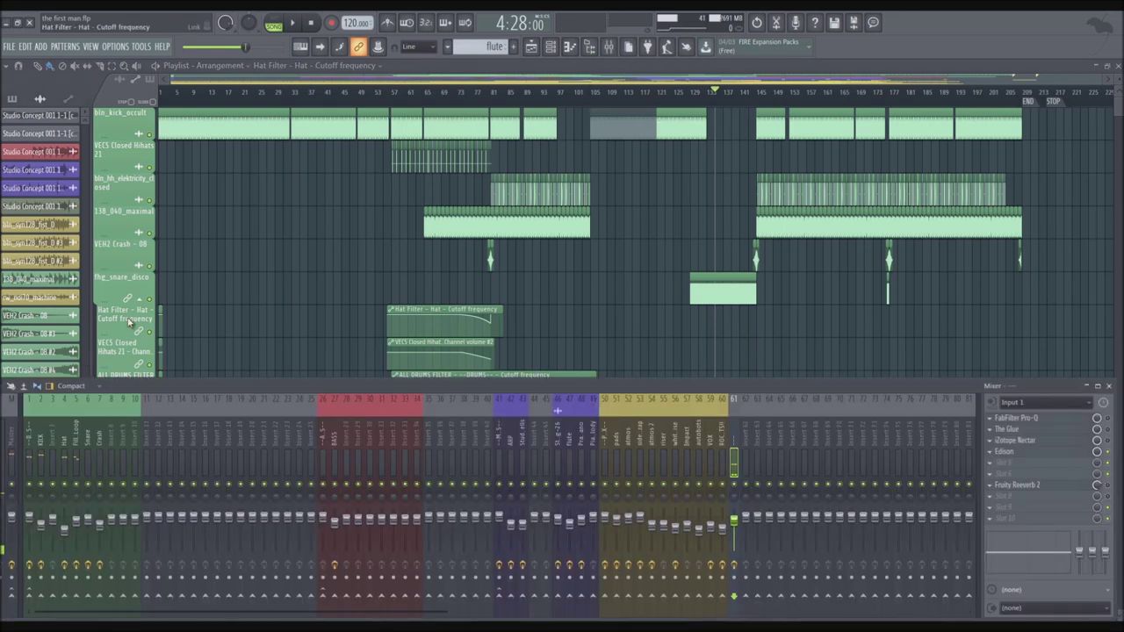
click(32, 439)
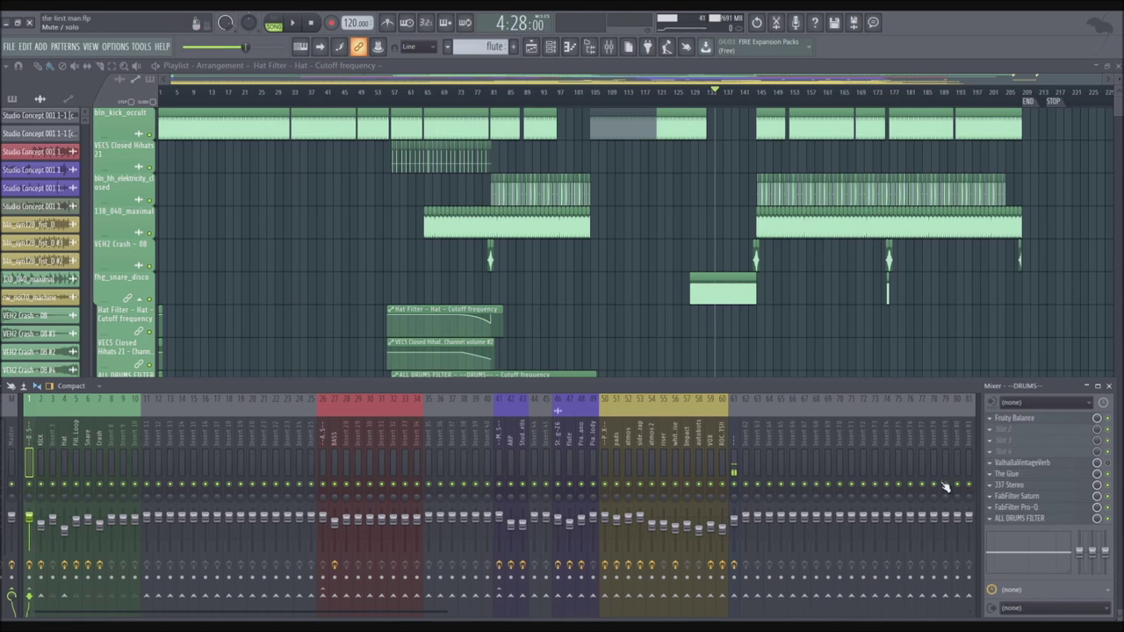
click(1021, 463)
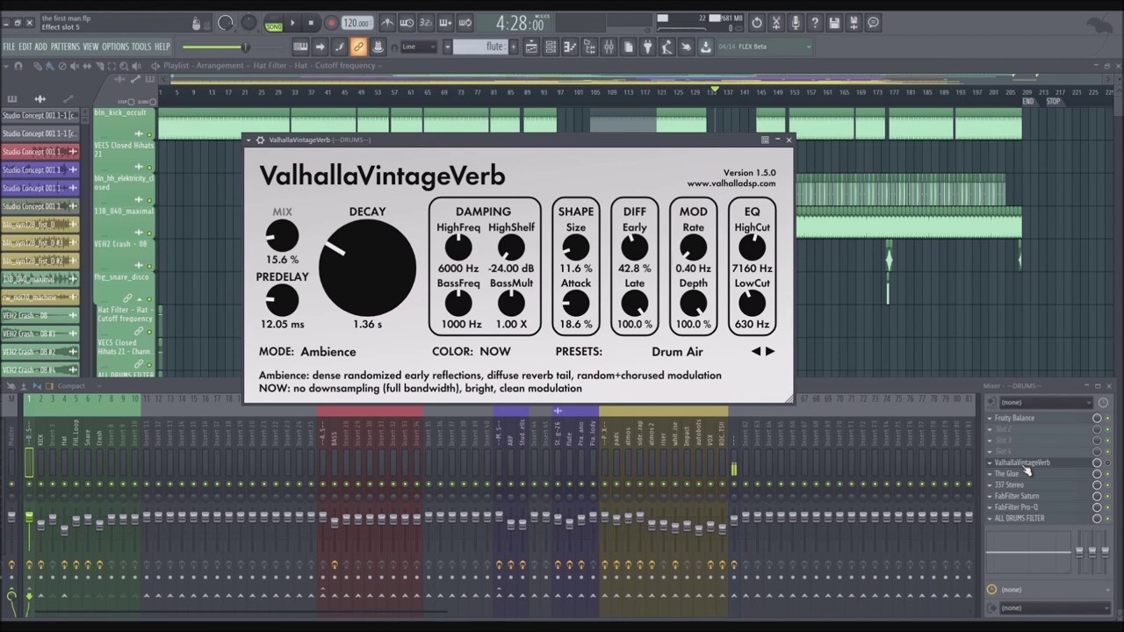
click(1025, 470)
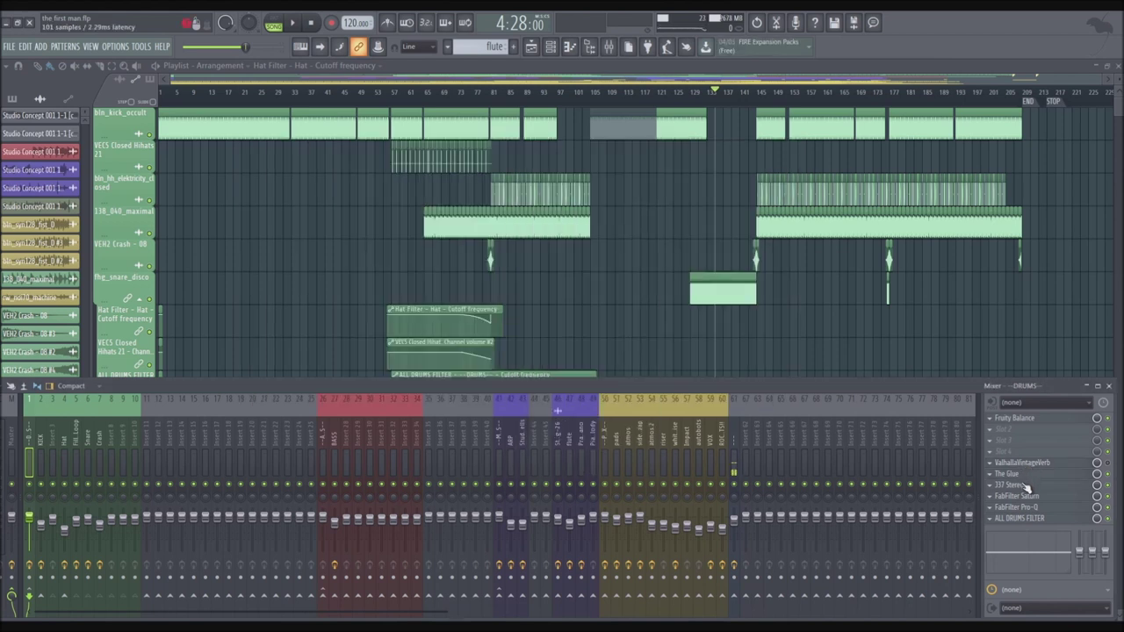
click(1022, 485)
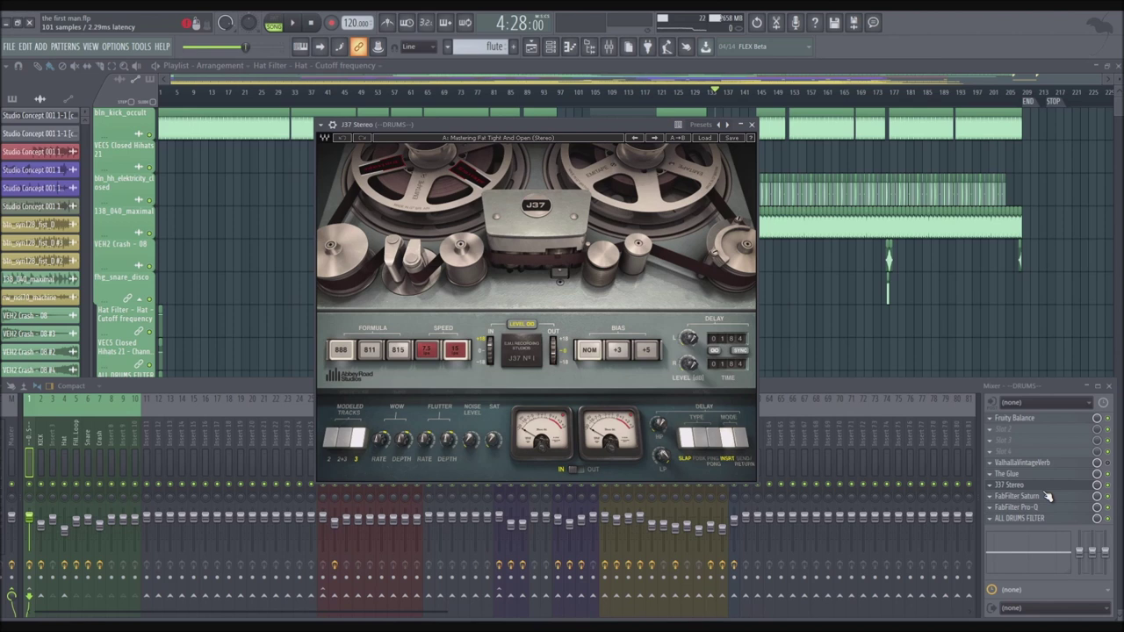
key(Escape)
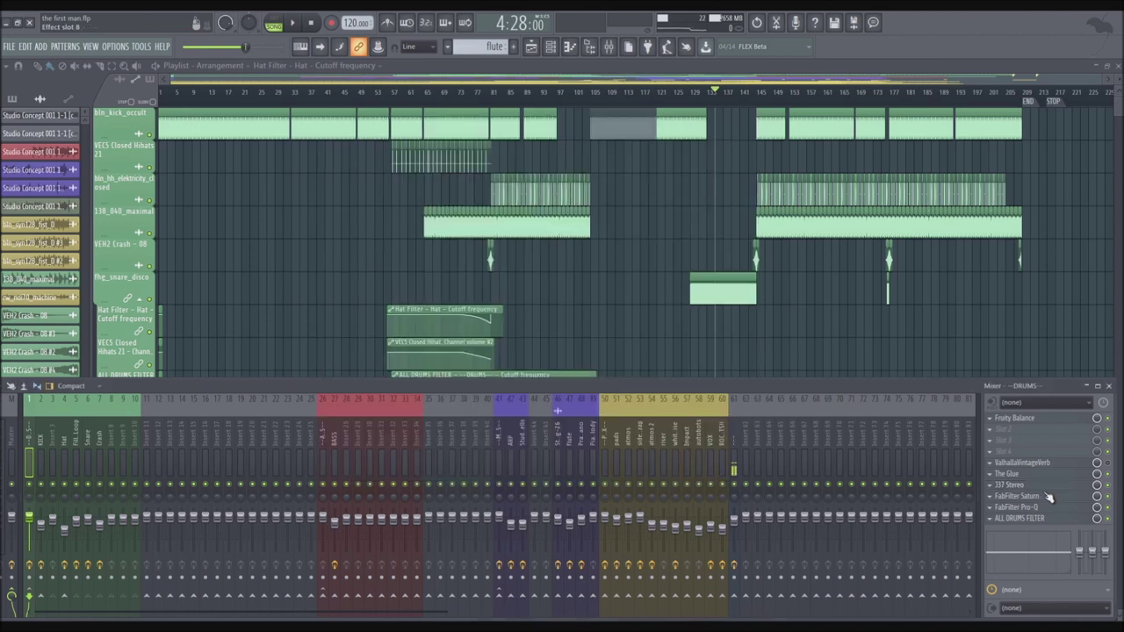
click(1047, 496)
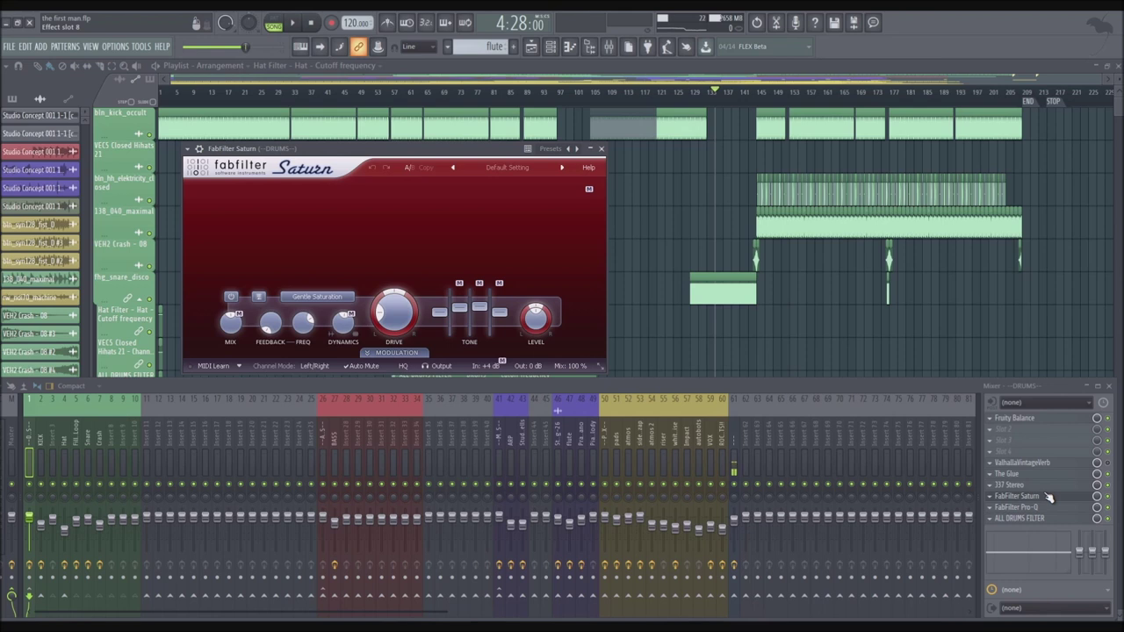
click(1048, 496)
Inspect the drums bus FabFilter Pro-Q, nudging its window, then close it.
click(1045, 507)
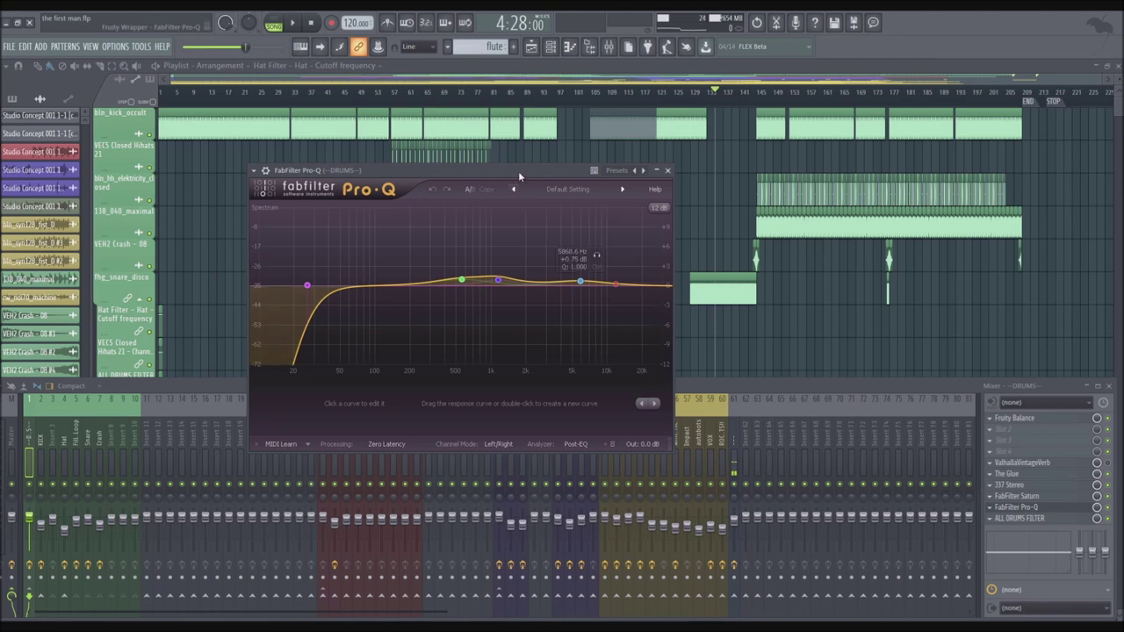
drag(518, 172, 543, 160)
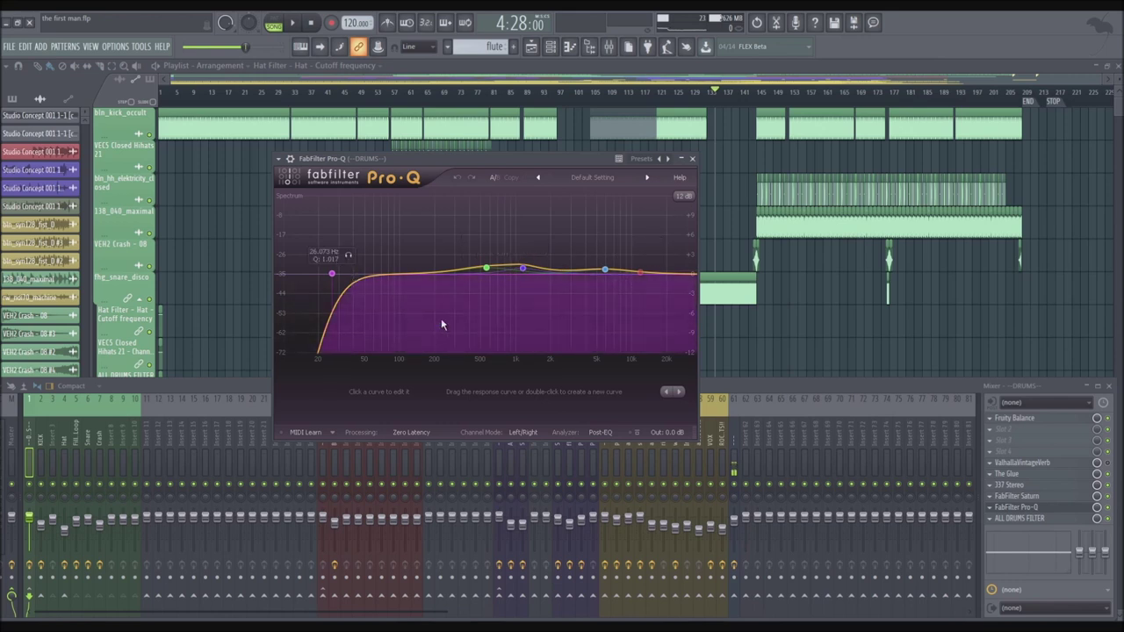
click(1043, 507)
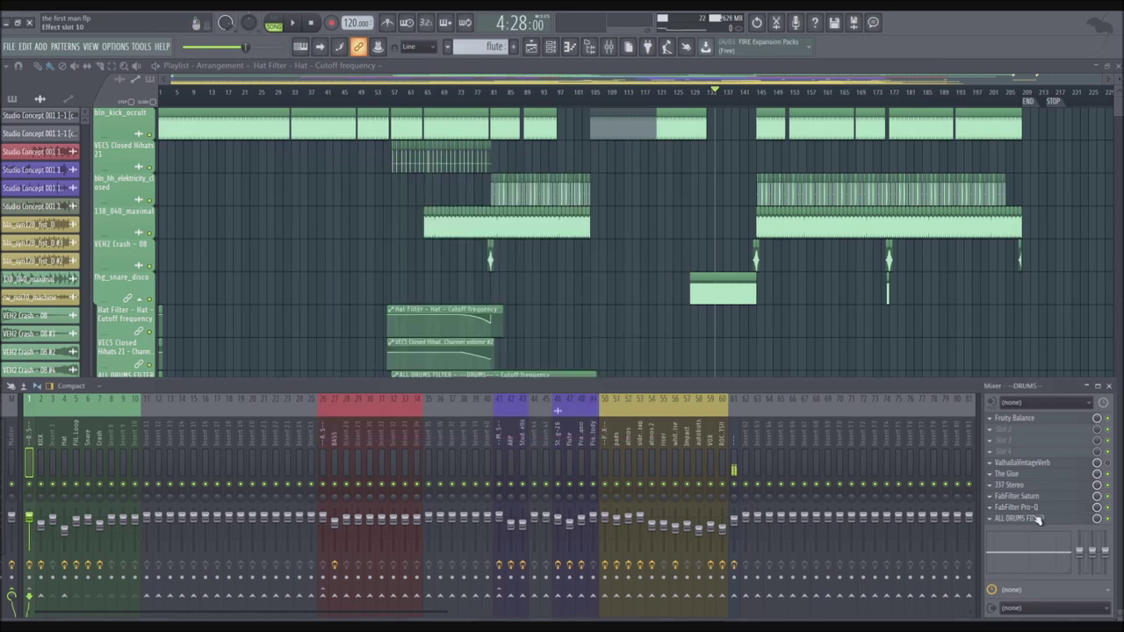
Check the ALL DRUMS FILTER plugin, then select the KICK insert.
click(1035, 519)
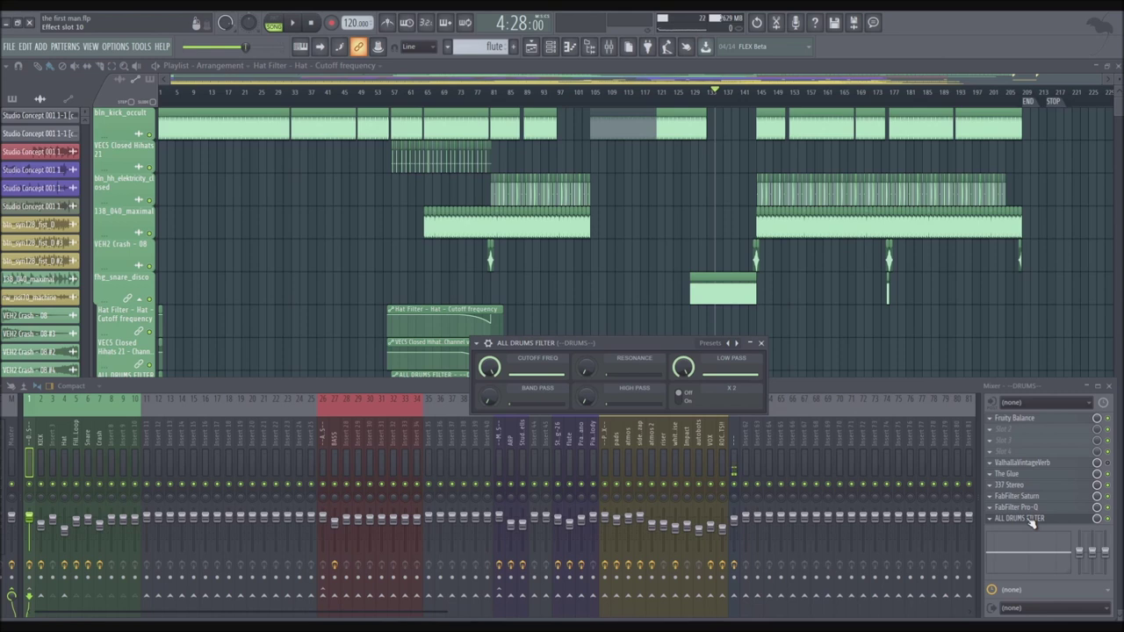
click(1031, 518)
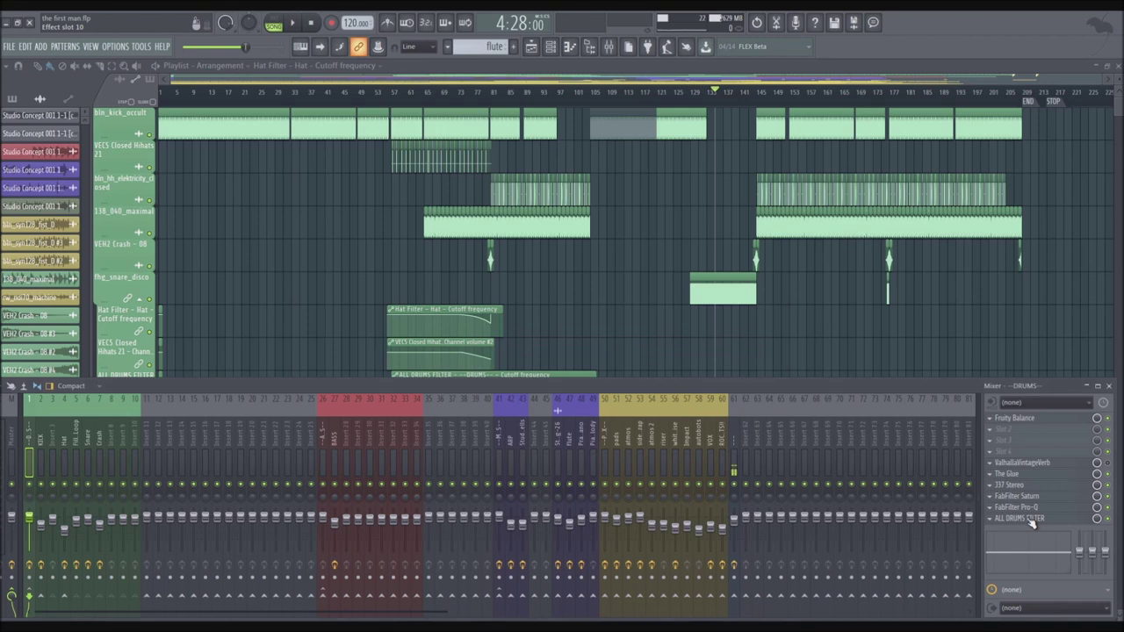
click(44, 436)
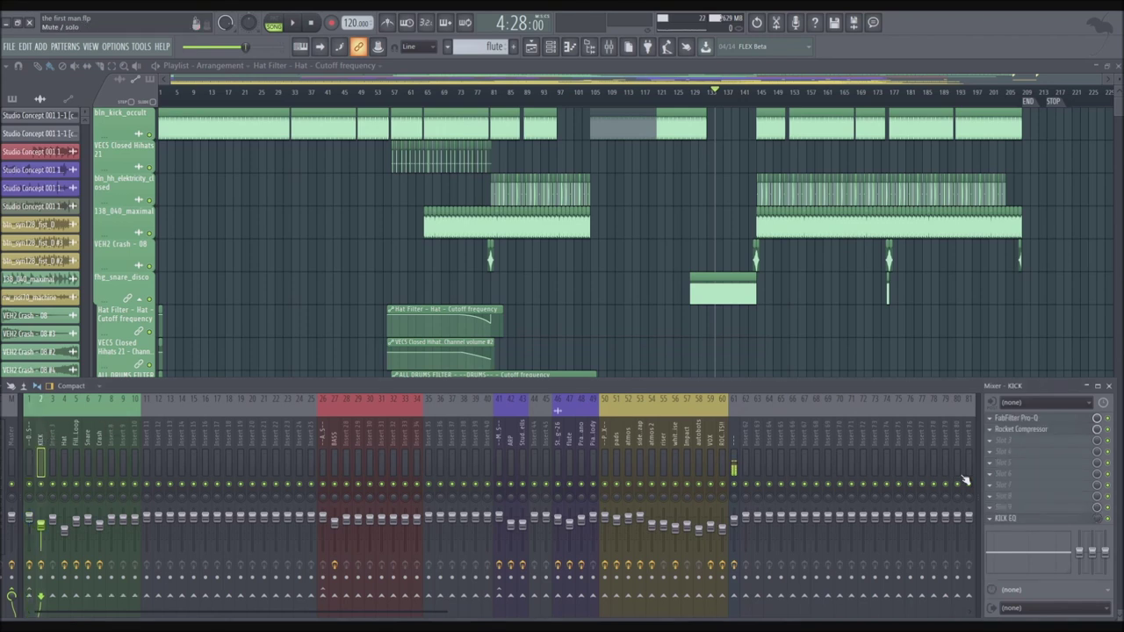
click(1052, 420)
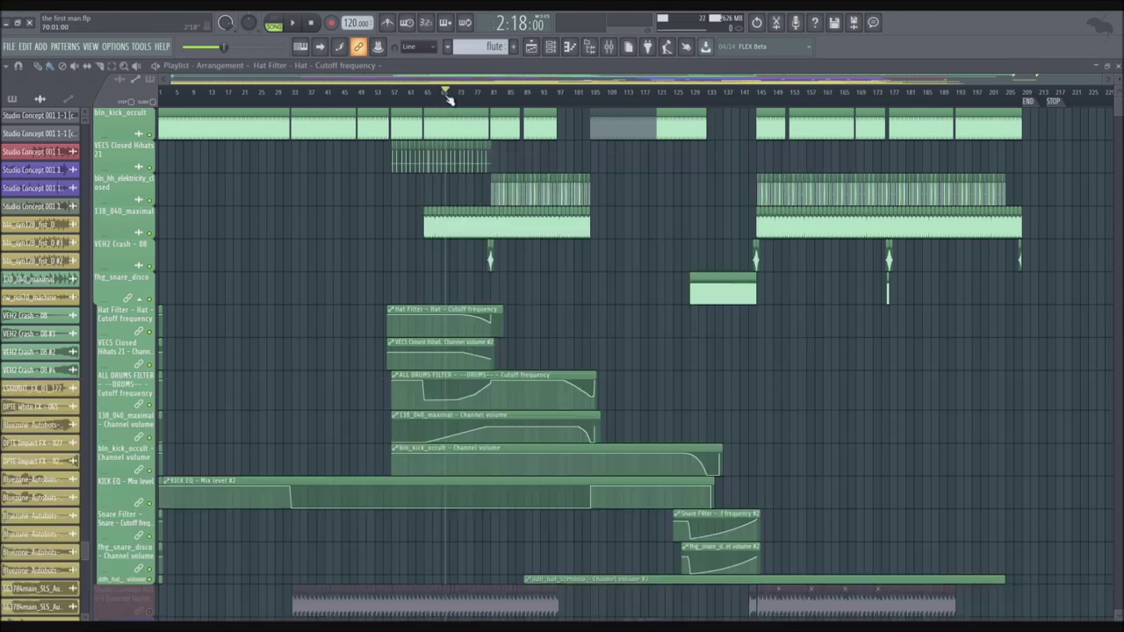
click(610, 55)
key(space)
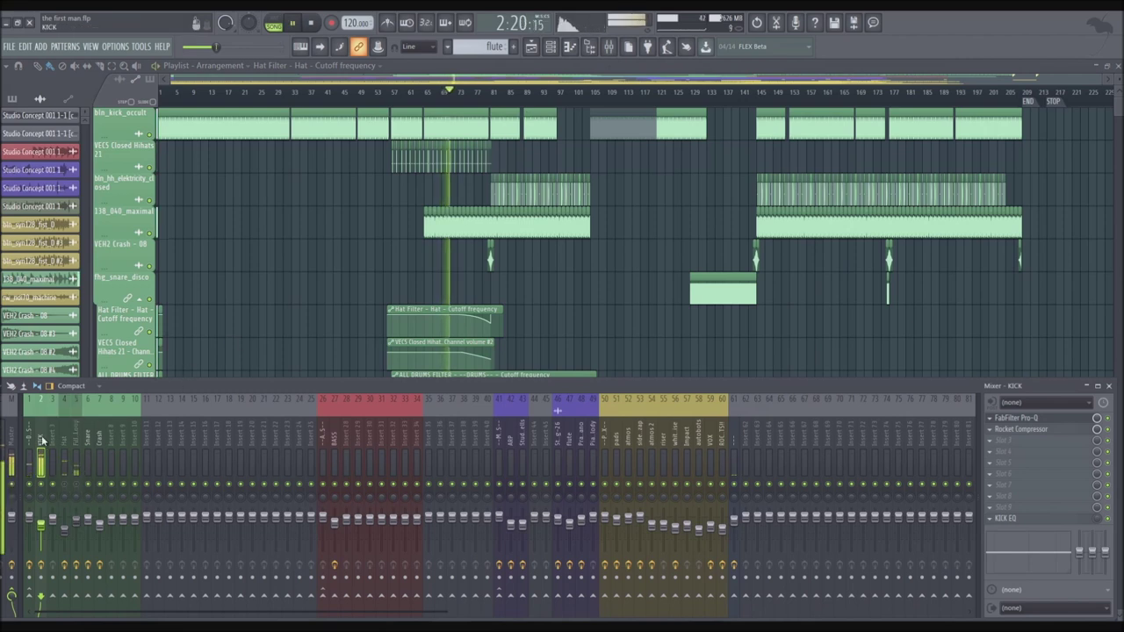
click(1036, 418)
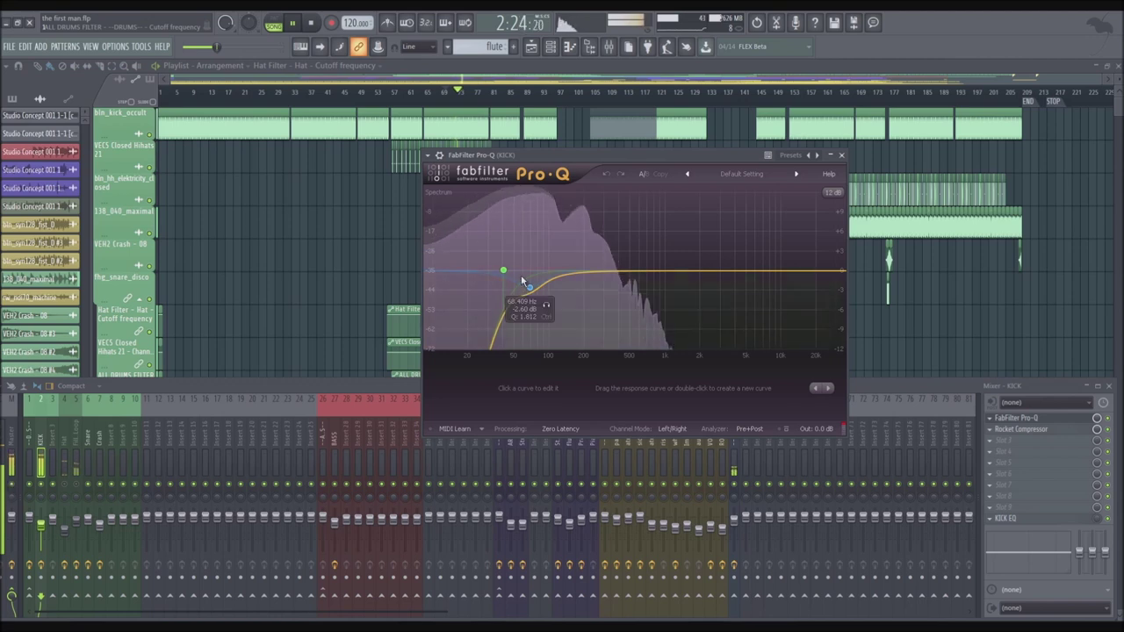
click(503, 271)
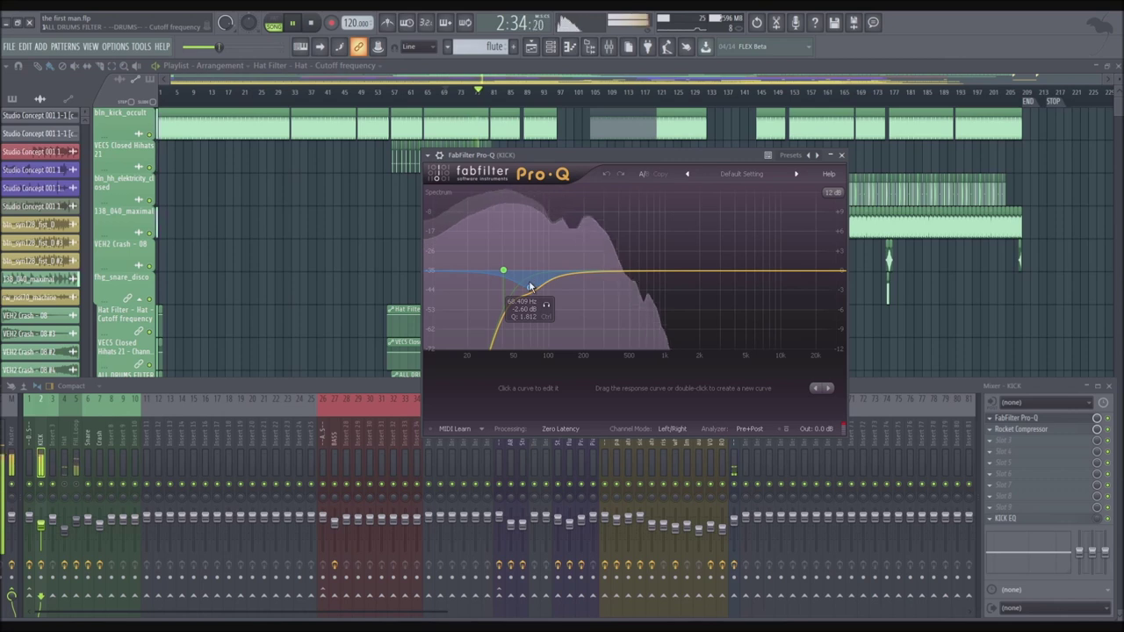
click(841, 156)
key(space)
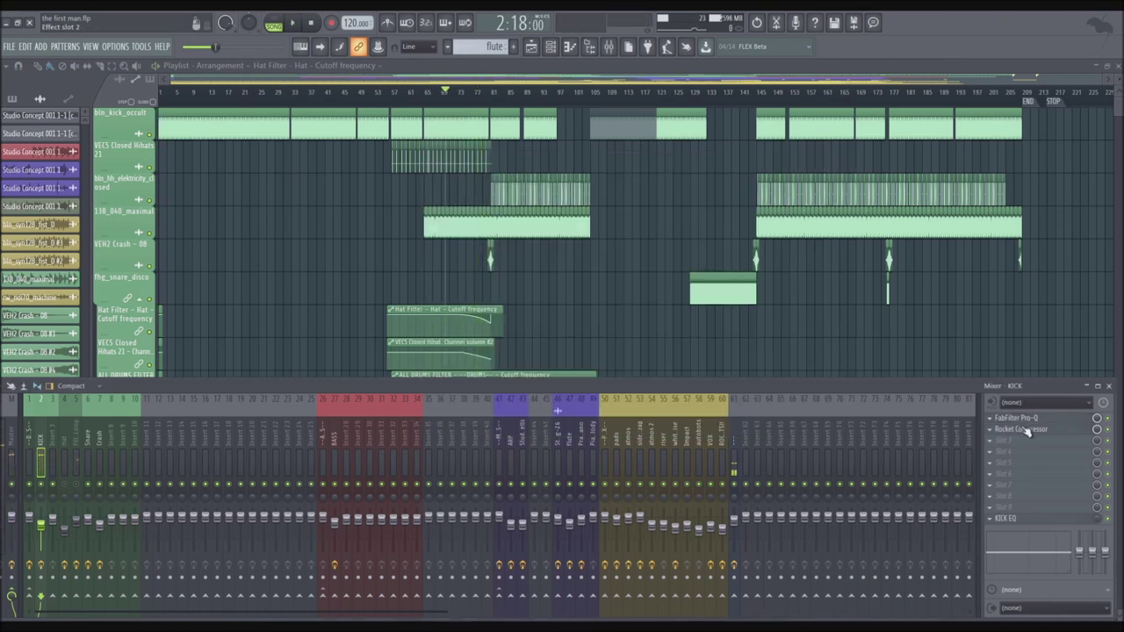
Review the KICK insert's Rocket Compressor past its registration prompt, then close it.
click(1027, 430)
click(1027, 430)
click(1009, 432)
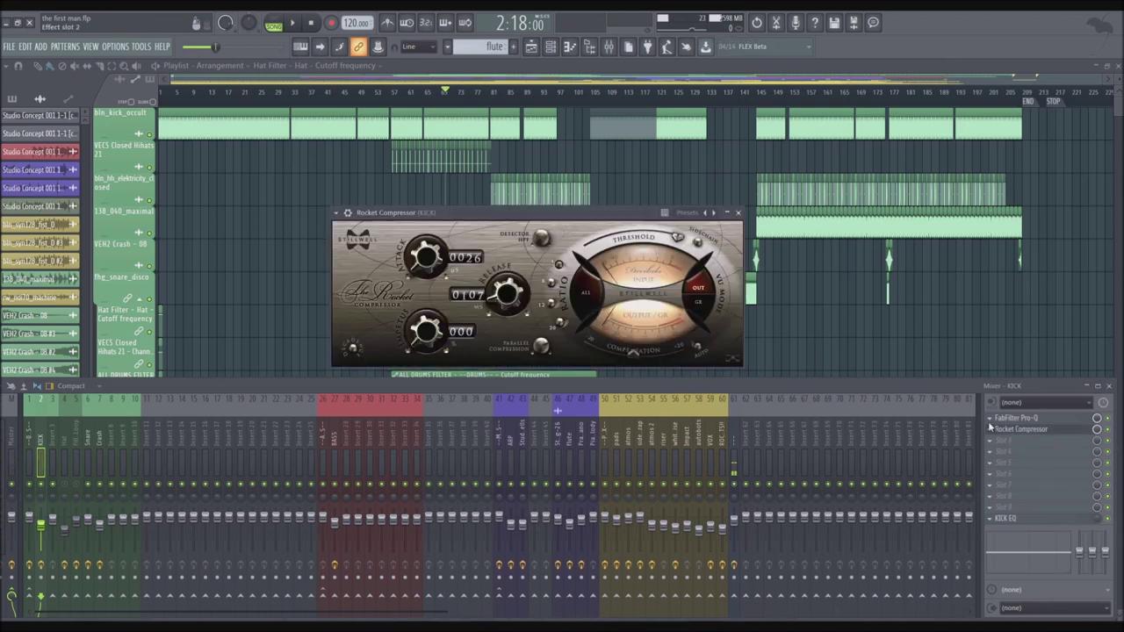
click(739, 215)
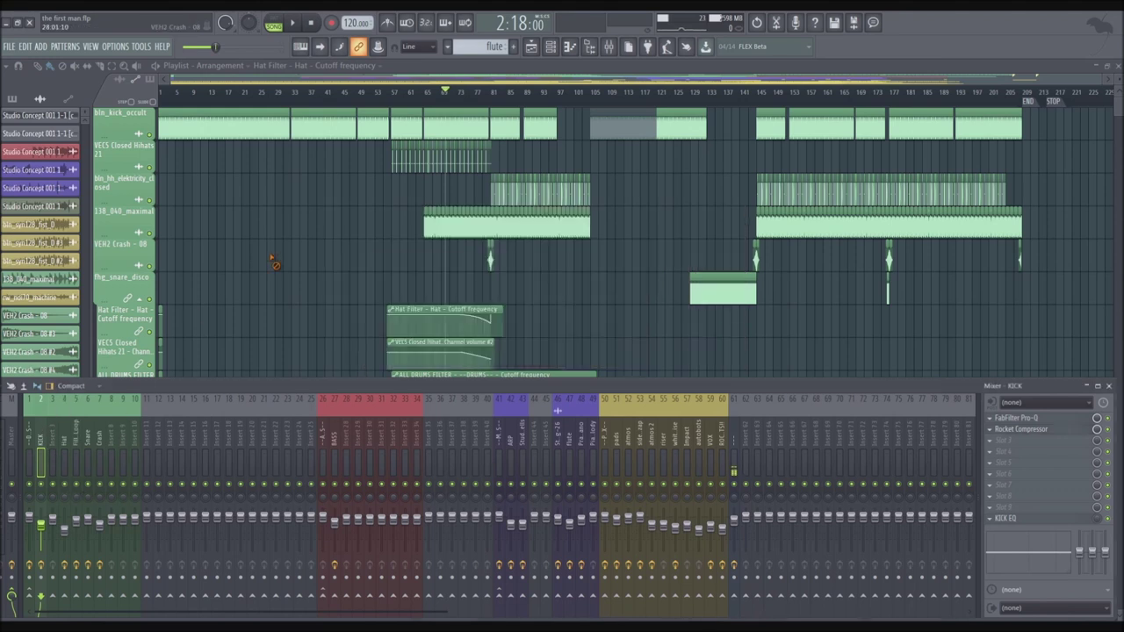
Hide the mixer with F9 and scroll through the playlist tracks.
key(F9)
scroll(308, 290, down, 5)
scroll(266, 319, down, 2)
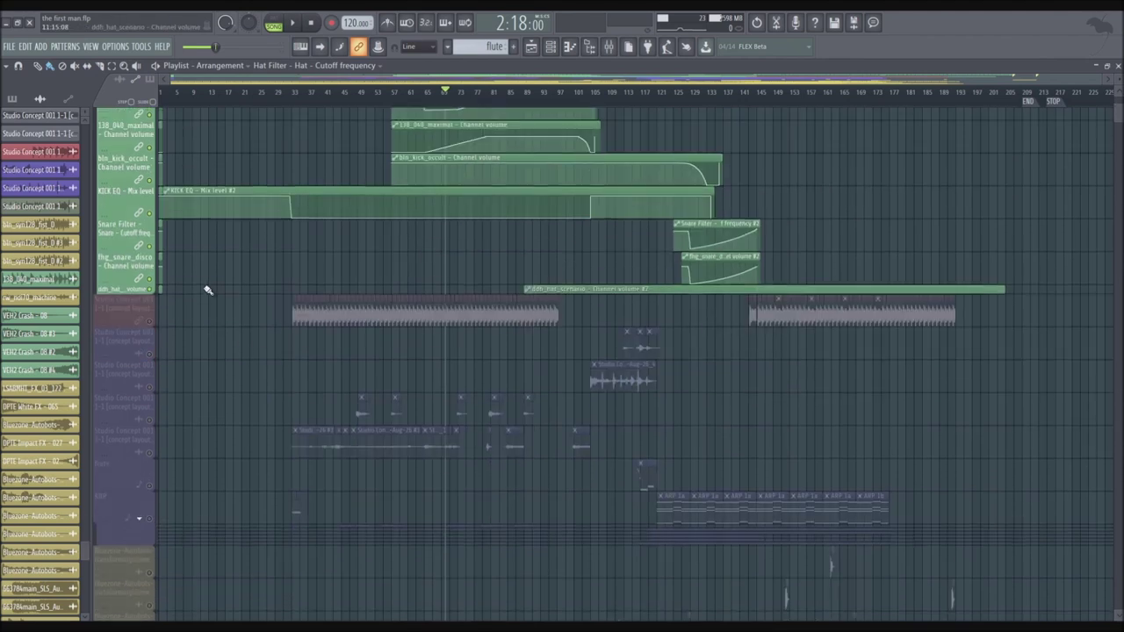
scroll(193, 263, up, 6)
Mute the six drum tracks and unmute the Studio Concept 001 1-1 track.
click(149, 134)
click(149, 167)
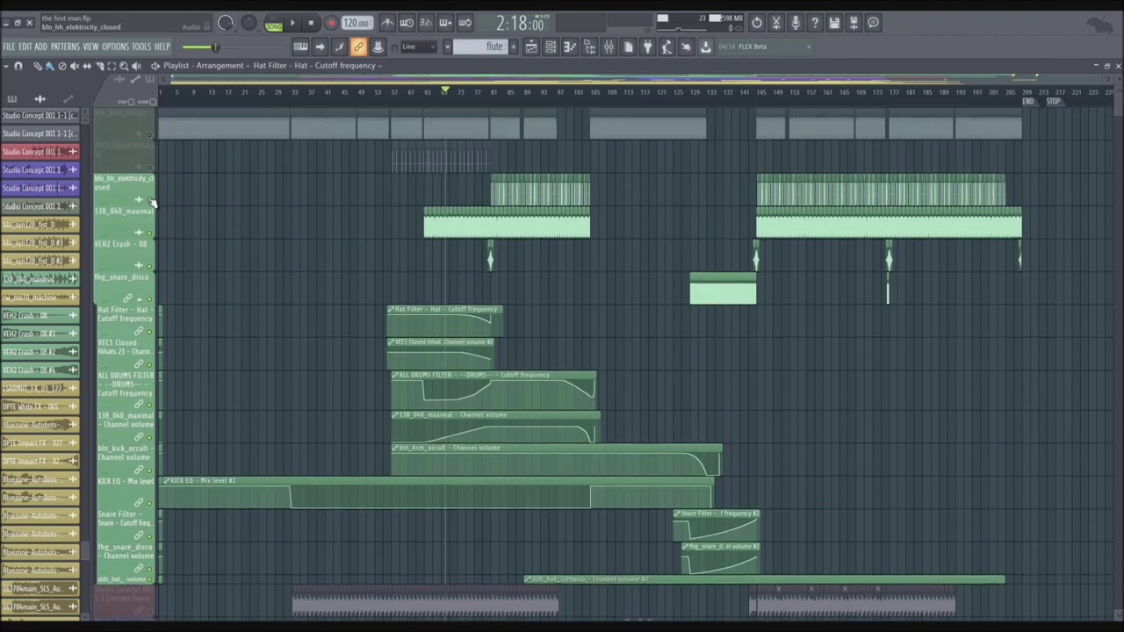
click(149, 200)
click(149, 232)
click(150, 267)
click(150, 298)
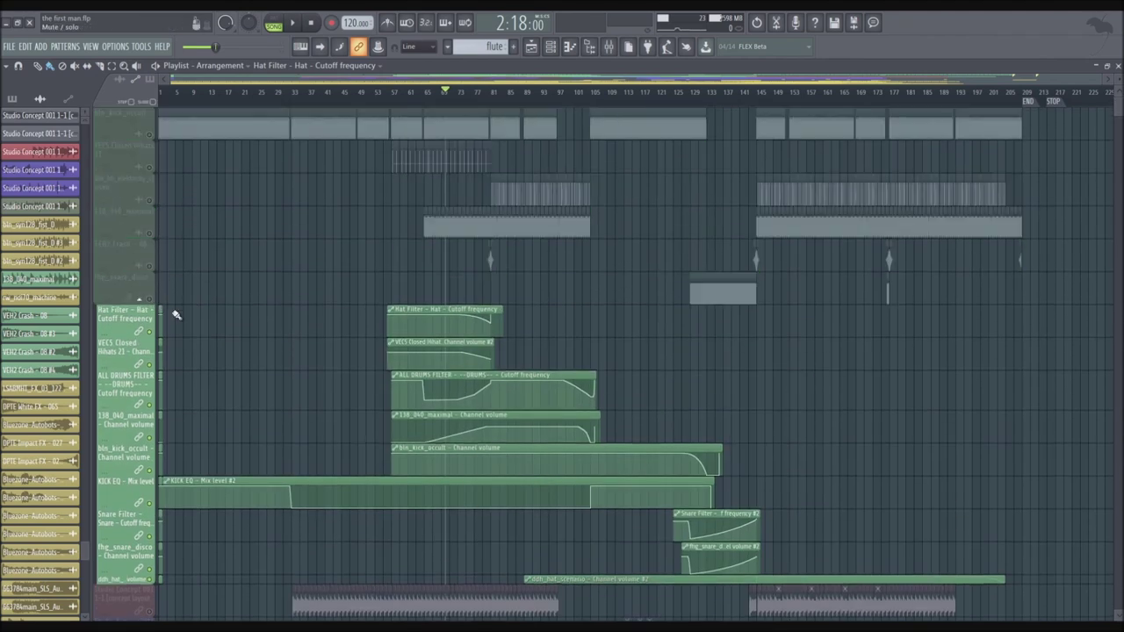
scroll(165, 304, down, 5)
click(150, 283)
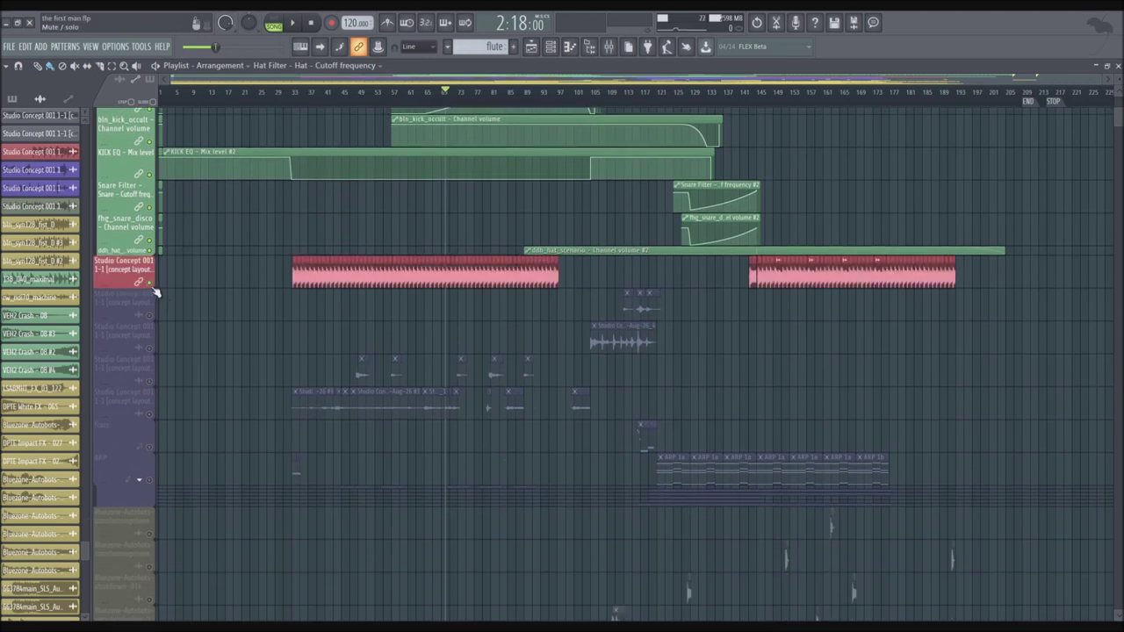
Play the first Studio Concept clip from its start and from around bar 38, then stop.
scroll(307, 281, up, 10)
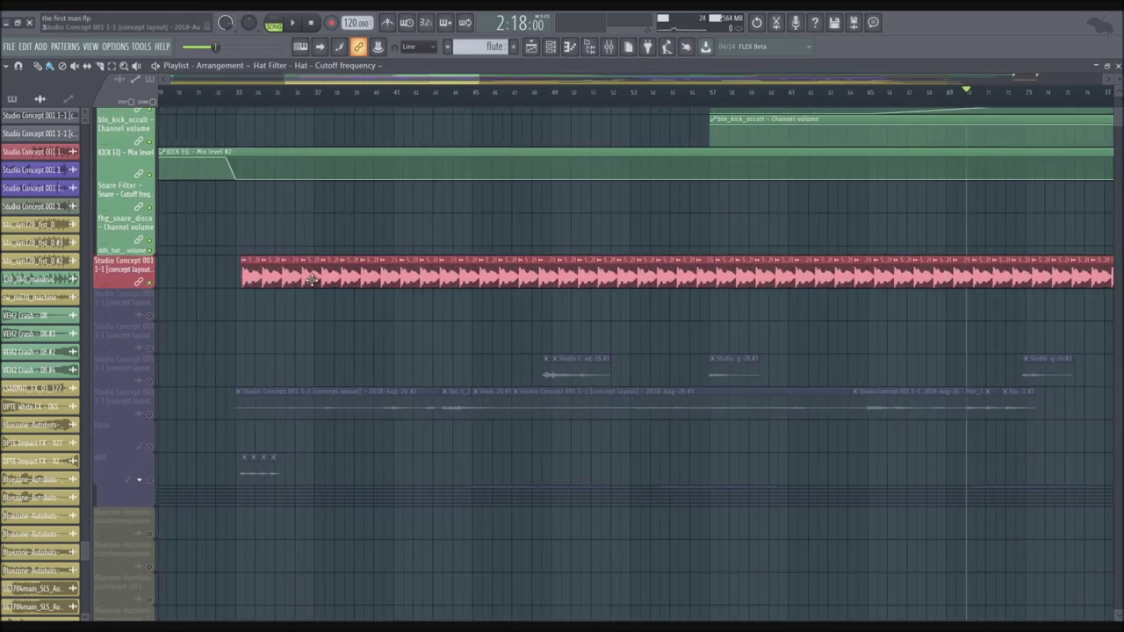
scroll(309, 279, down, 8)
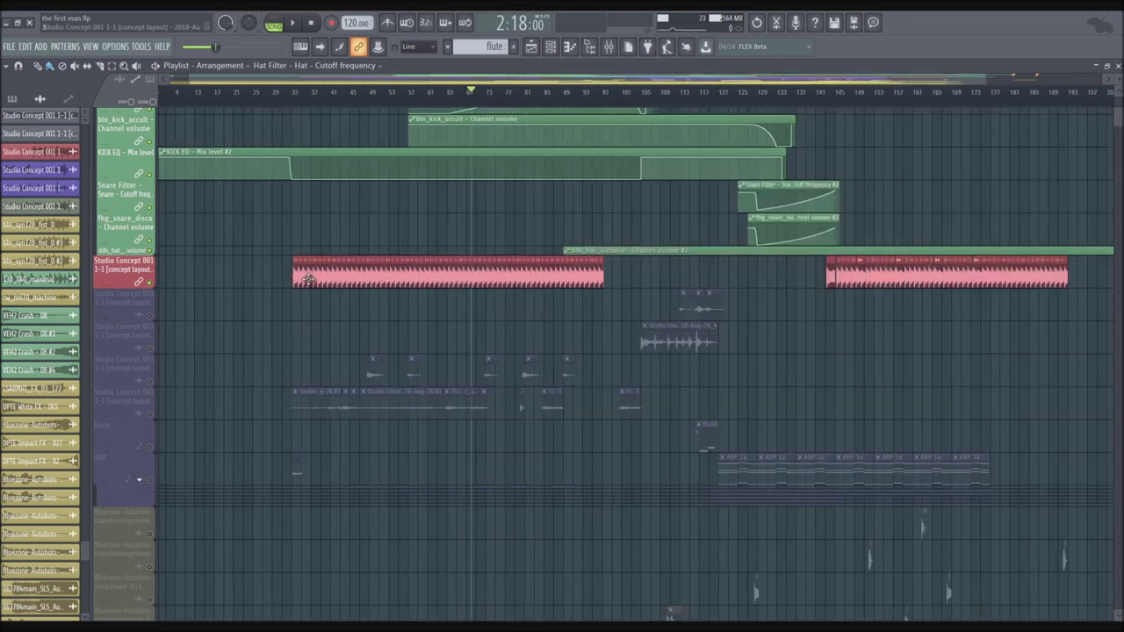
scroll(285, 110, up, 10)
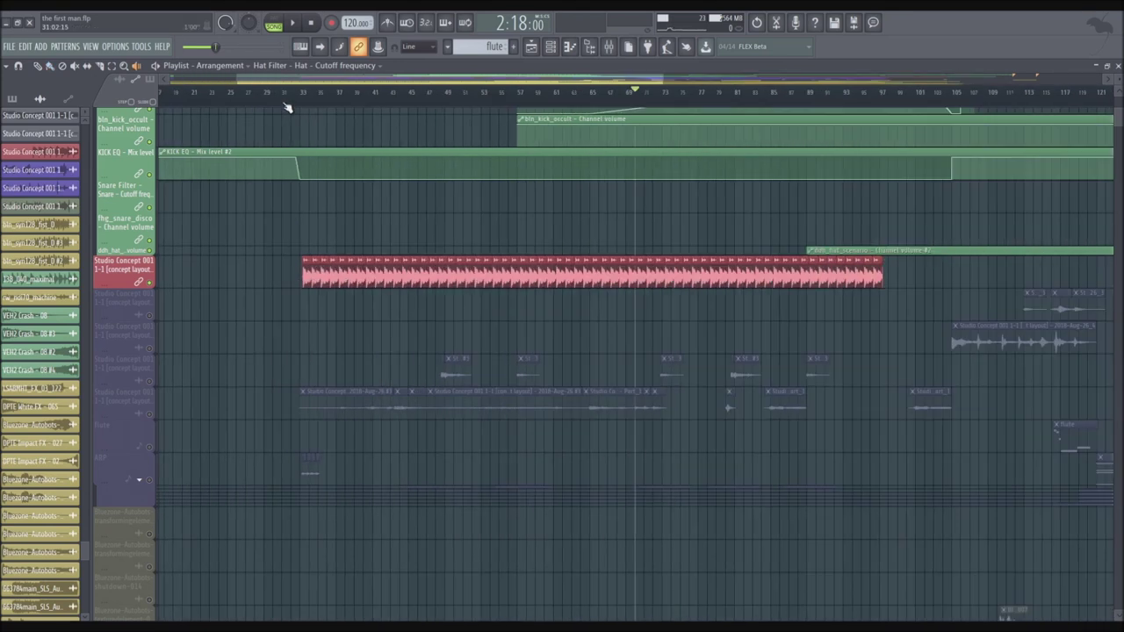
click(395, 273)
key(space)
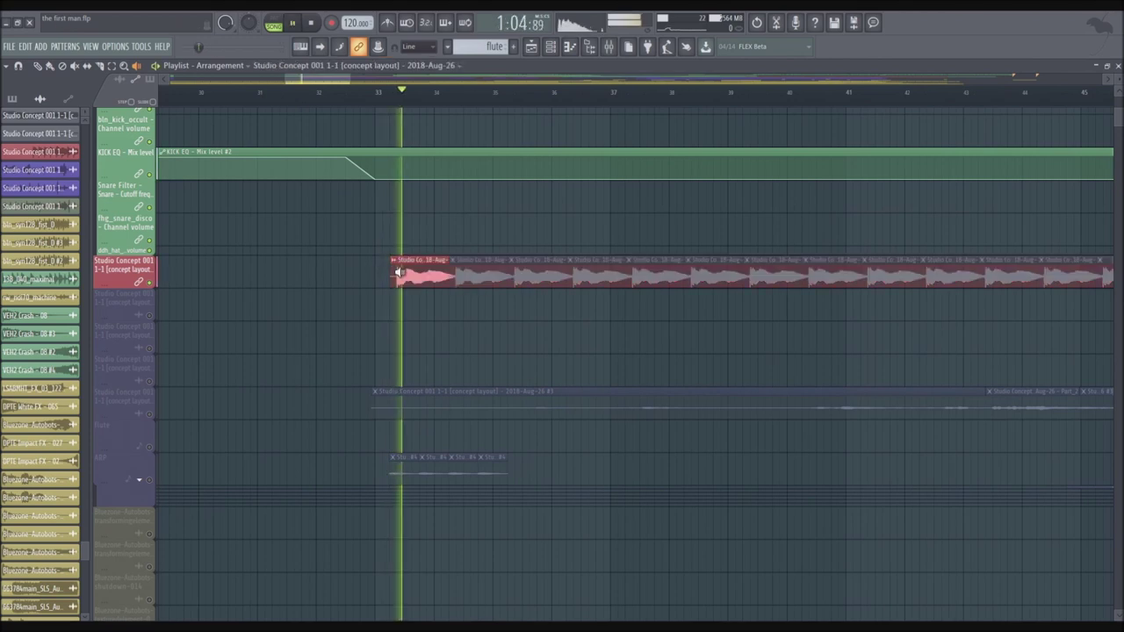
click(516, 274)
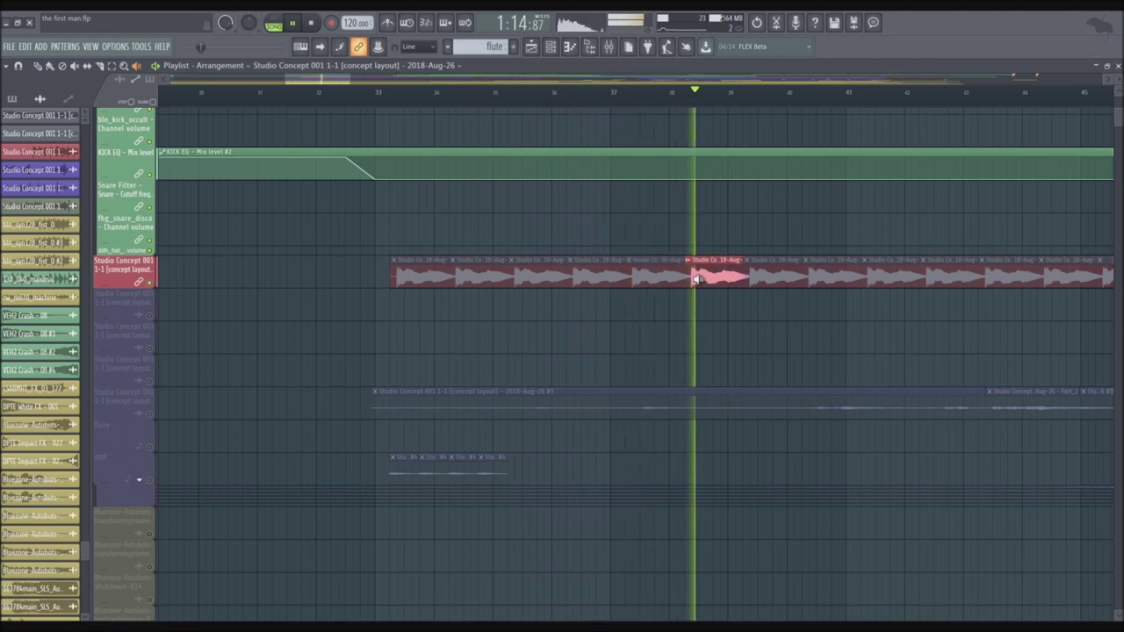
key(space)
Scroll through the arrangement and preview the pink clip from its start.
scroll(672, 283, down, 5)
scroll(672, 283, right, 10)
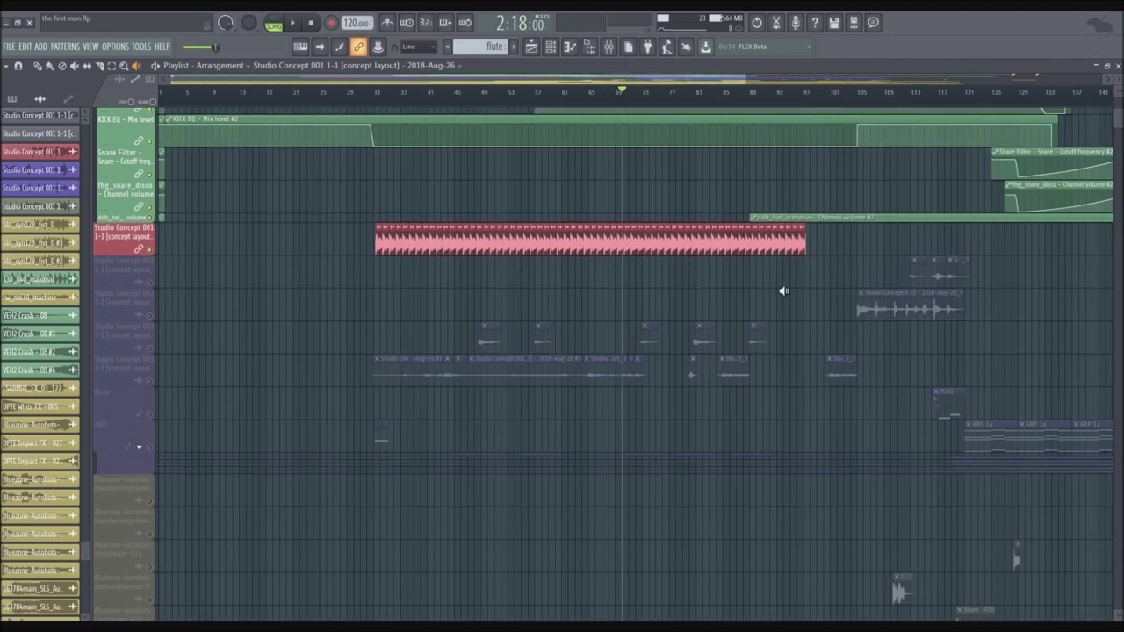
scroll(540, 238, up, 4)
scroll(541, 237, down, 4)
scroll(527, 243, down, 3)
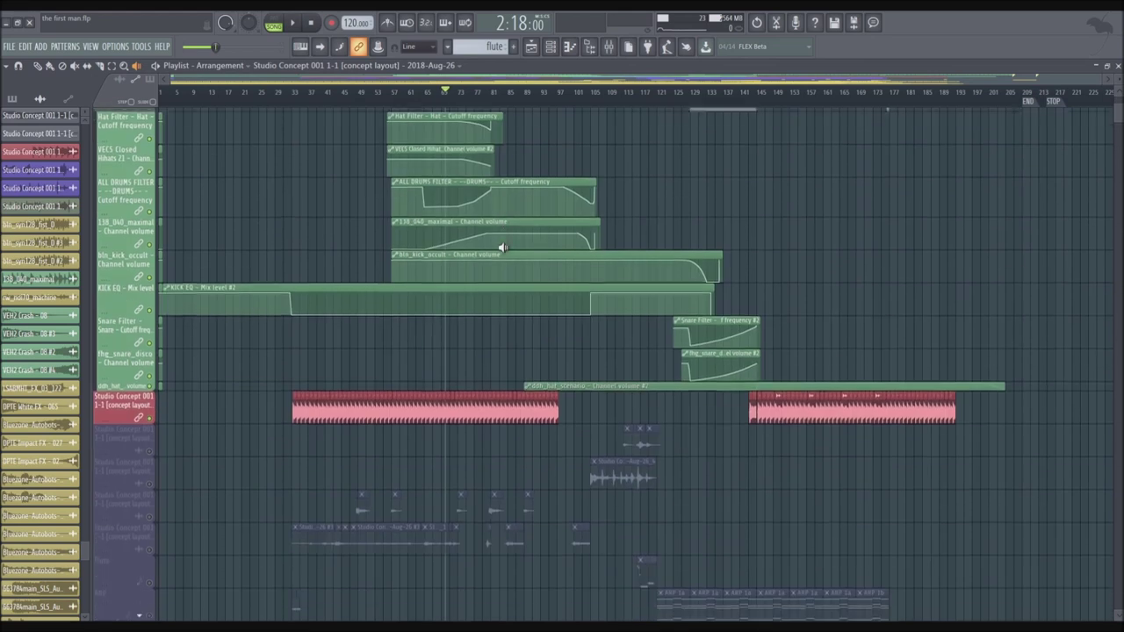
scroll(531, 414, up, 4)
scroll(518, 386, down, 4)
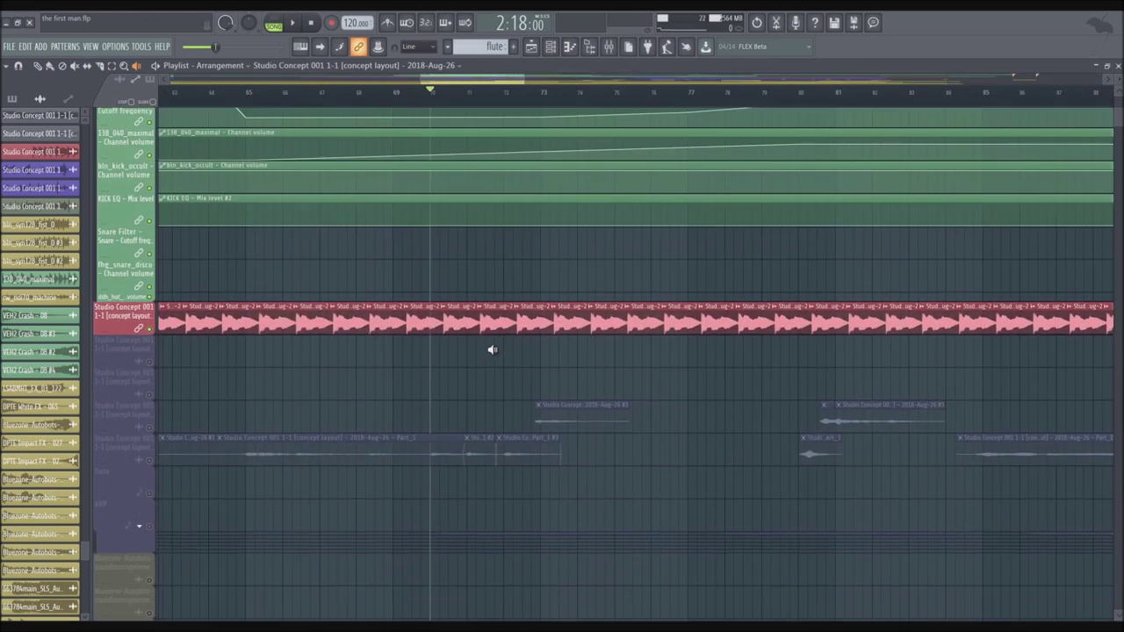
scroll(485, 311, up, 4)
scroll(485, 311, down, 2)
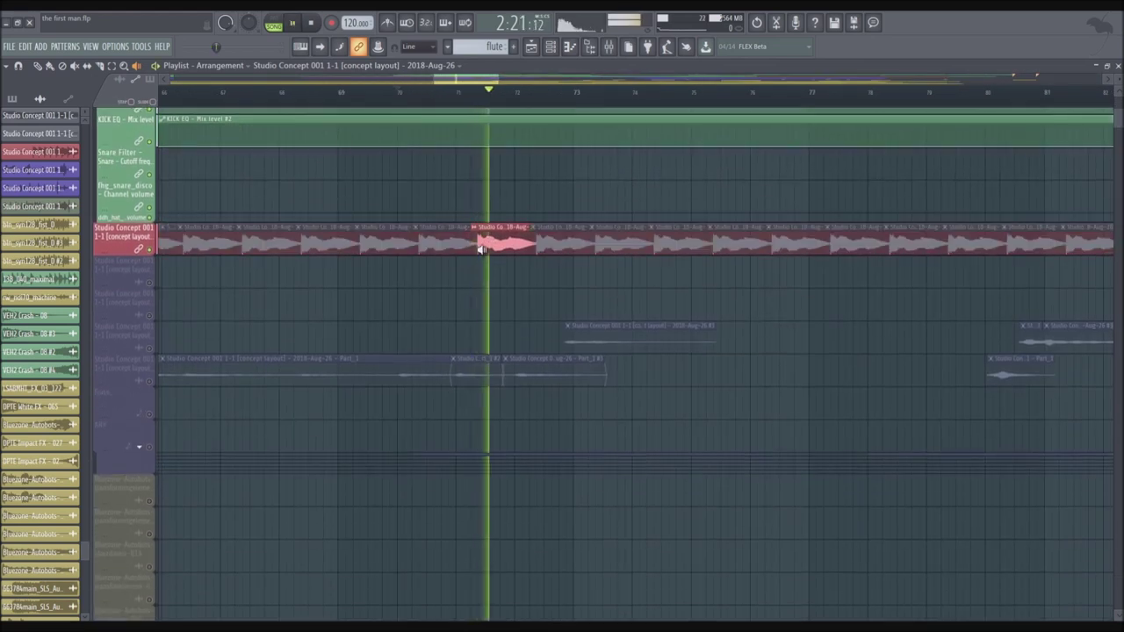
click(376, 229)
Preview the clip near bars 85, 88, 145 and 149.
scroll(492, 242, down, 4)
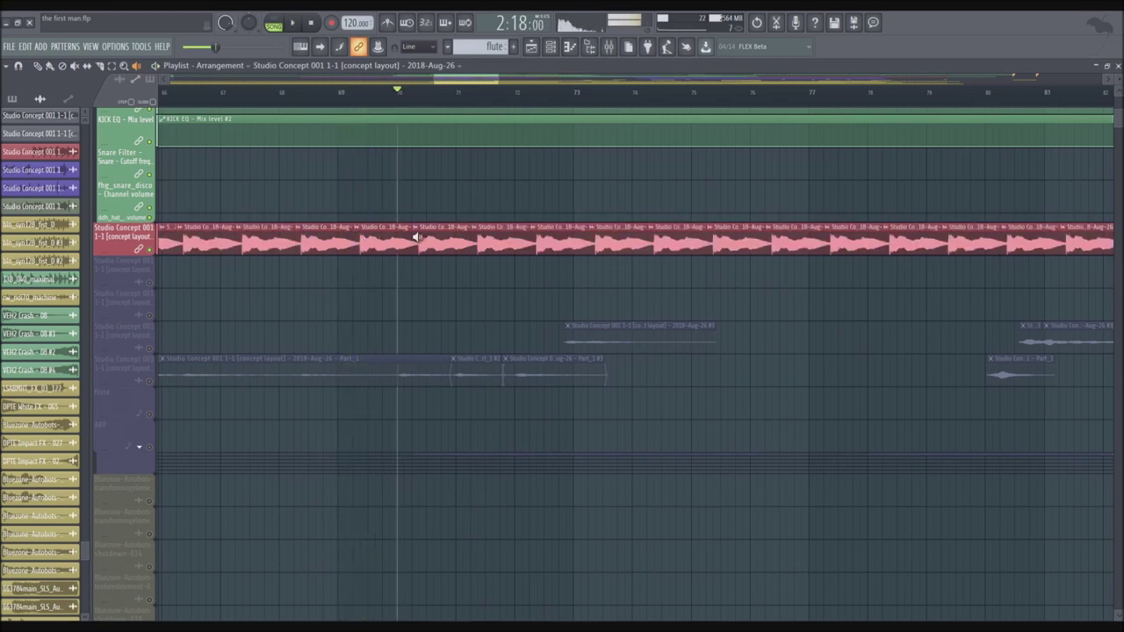
click(629, 244)
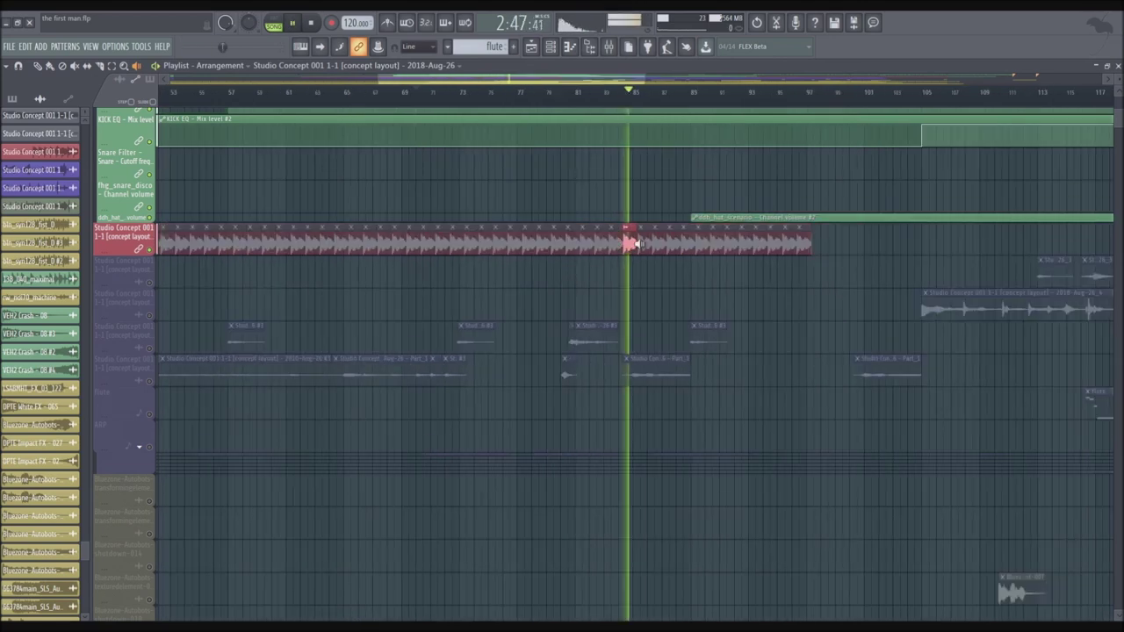
click(726, 242)
scroll(619, 250, up, 6)
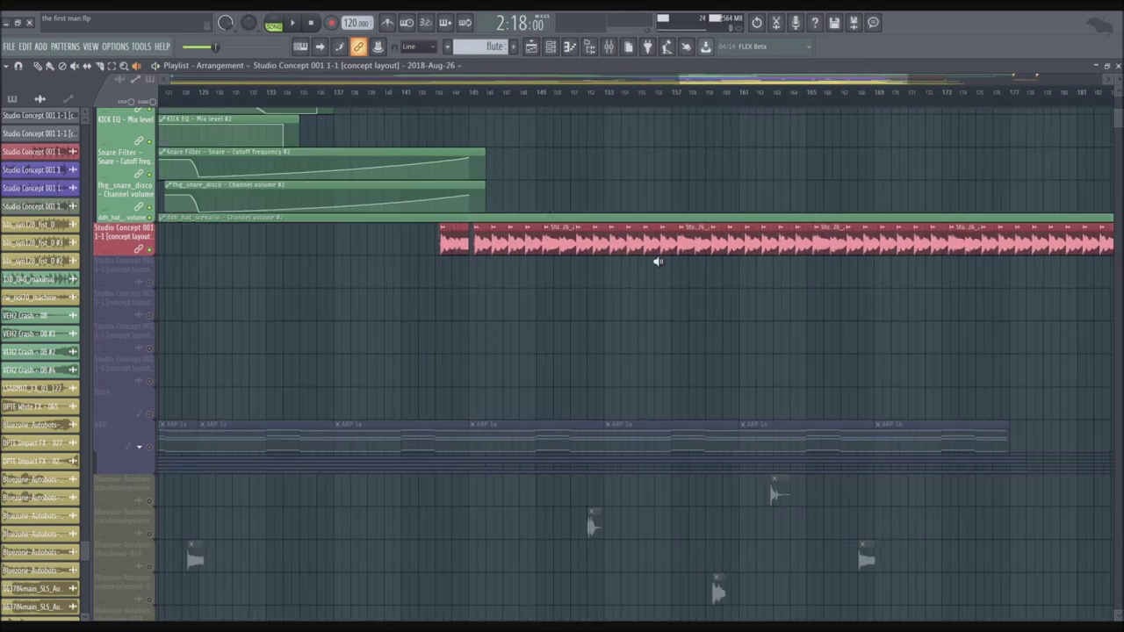
click(345, 248)
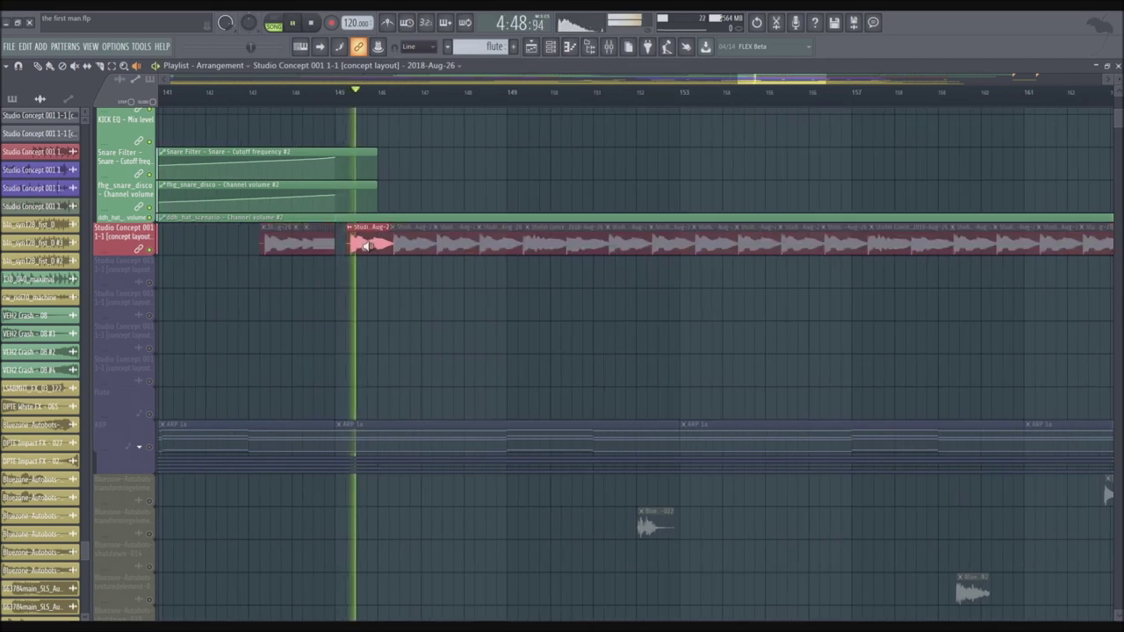
click(525, 242)
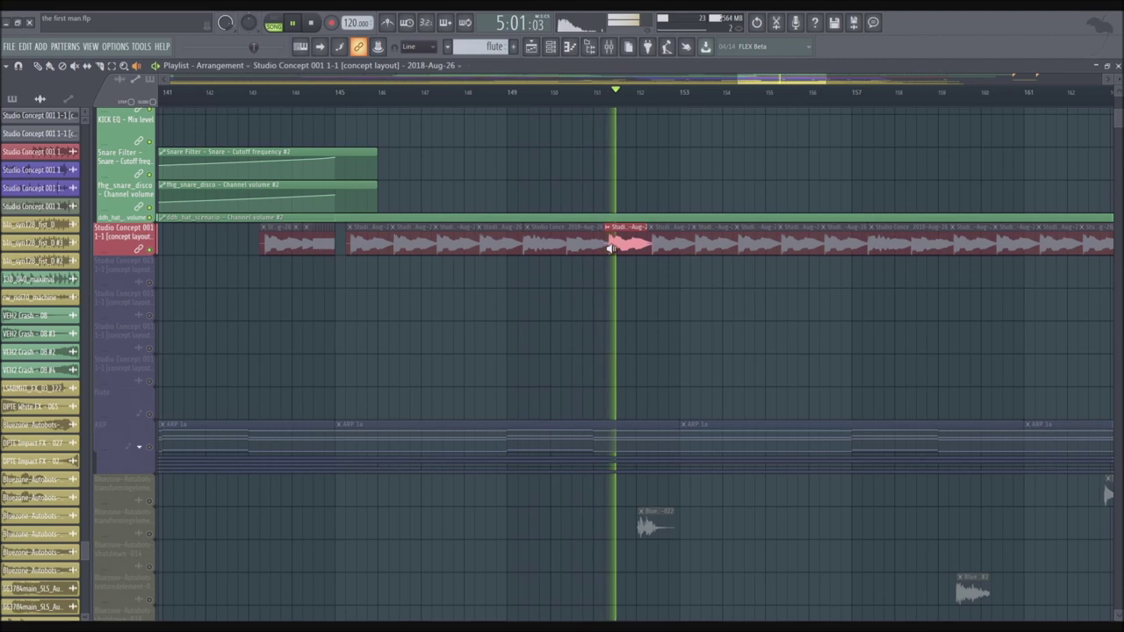
scroll(531, 249, down, 5)
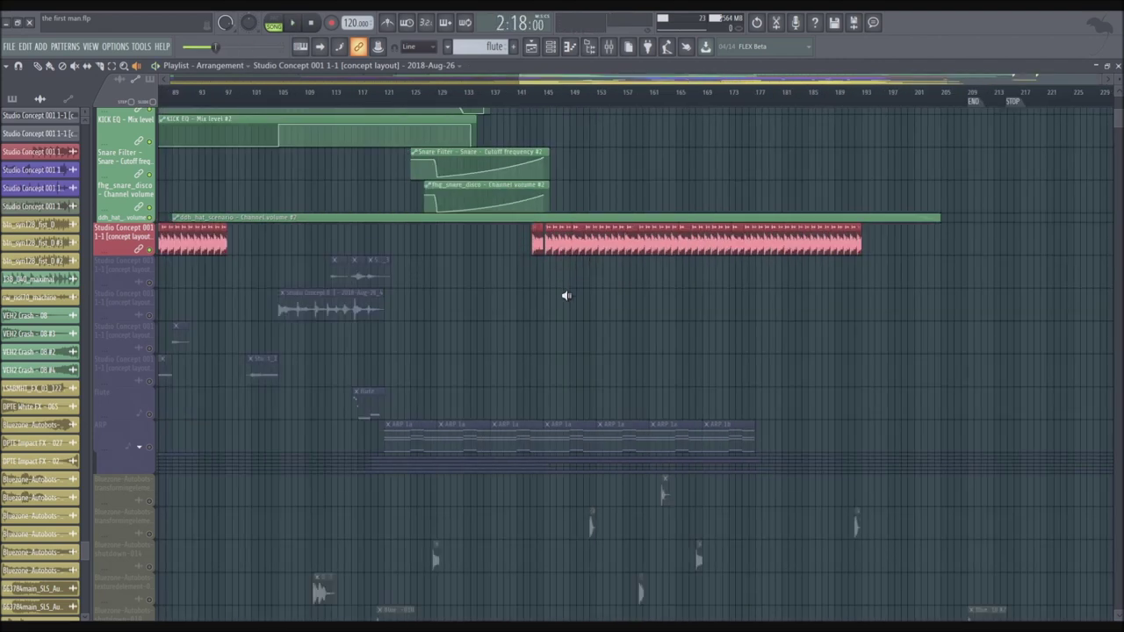
Open the Studio Concept clip's channel settings and check the BASS insert's Pro-Q.
double_click(689, 246)
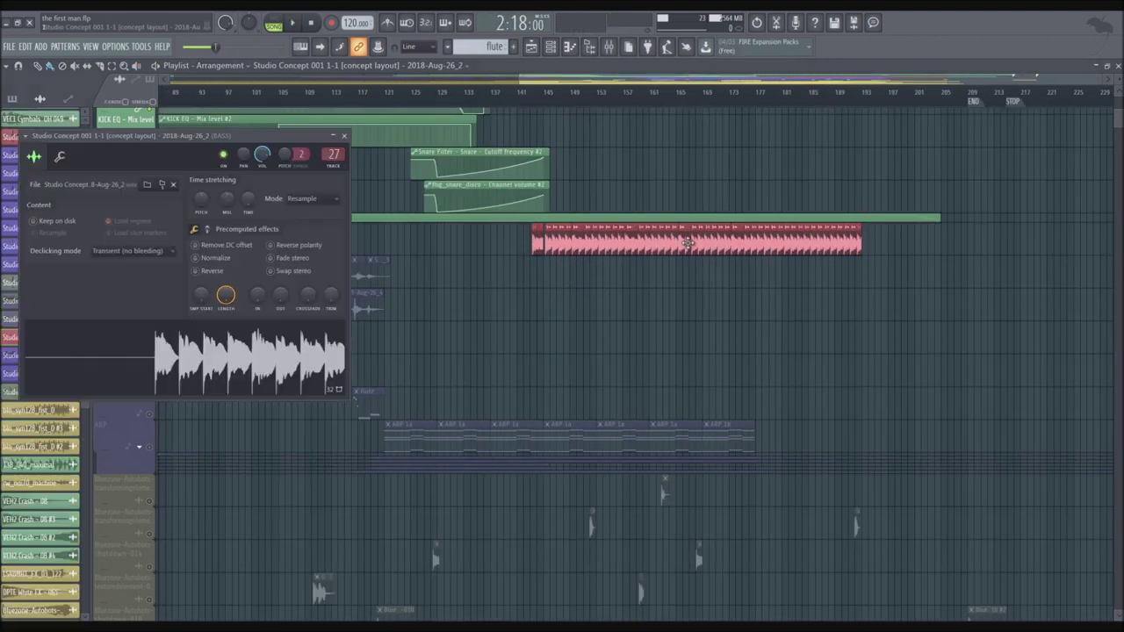
click(608, 46)
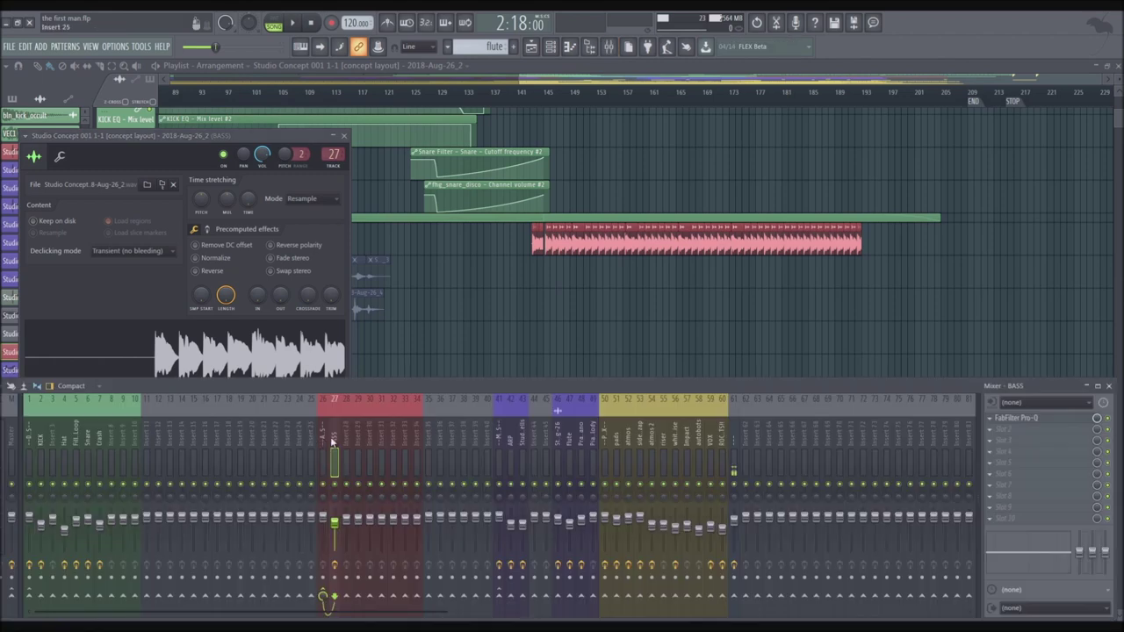
click(1051, 420)
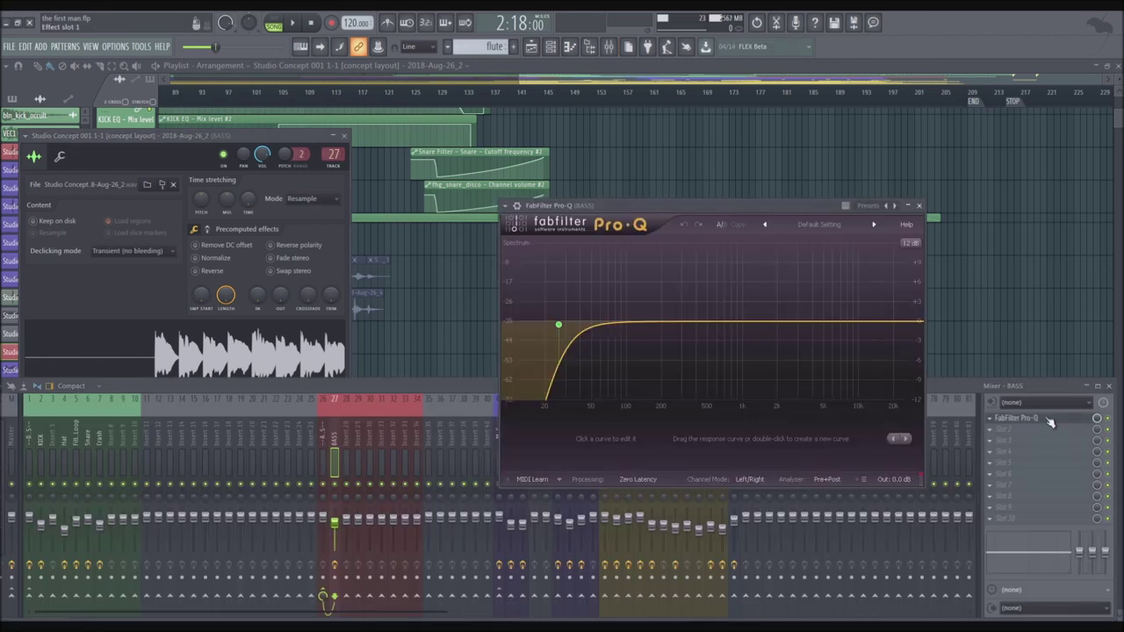
click(1051, 419)
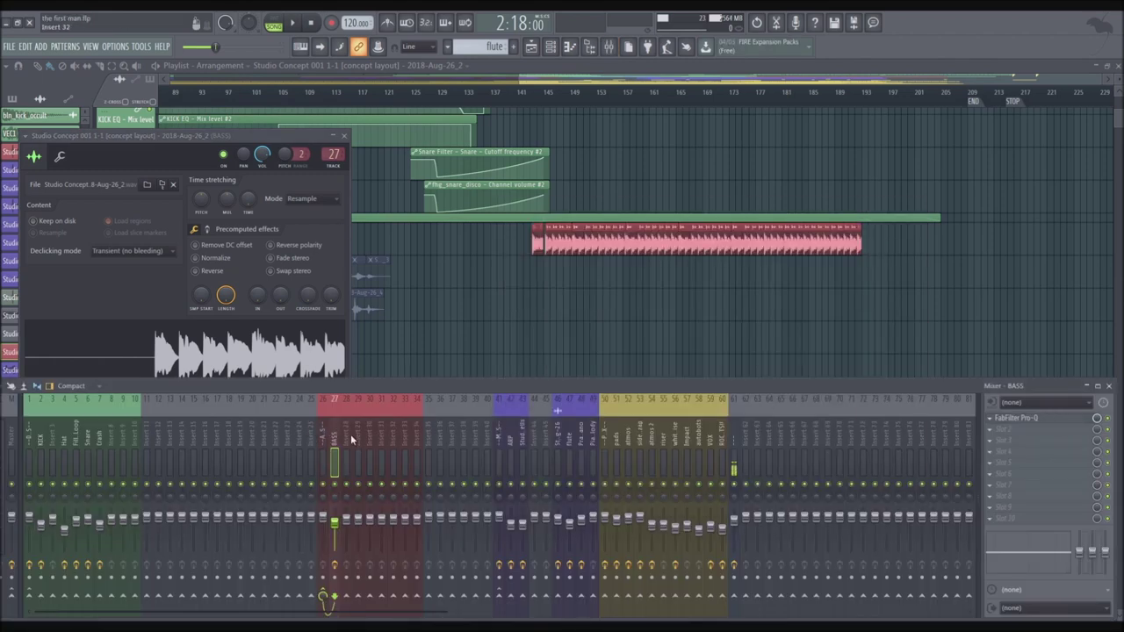
Select the ALL BASS mixer track and close the bass sample's channel settings.
click(323, 432)
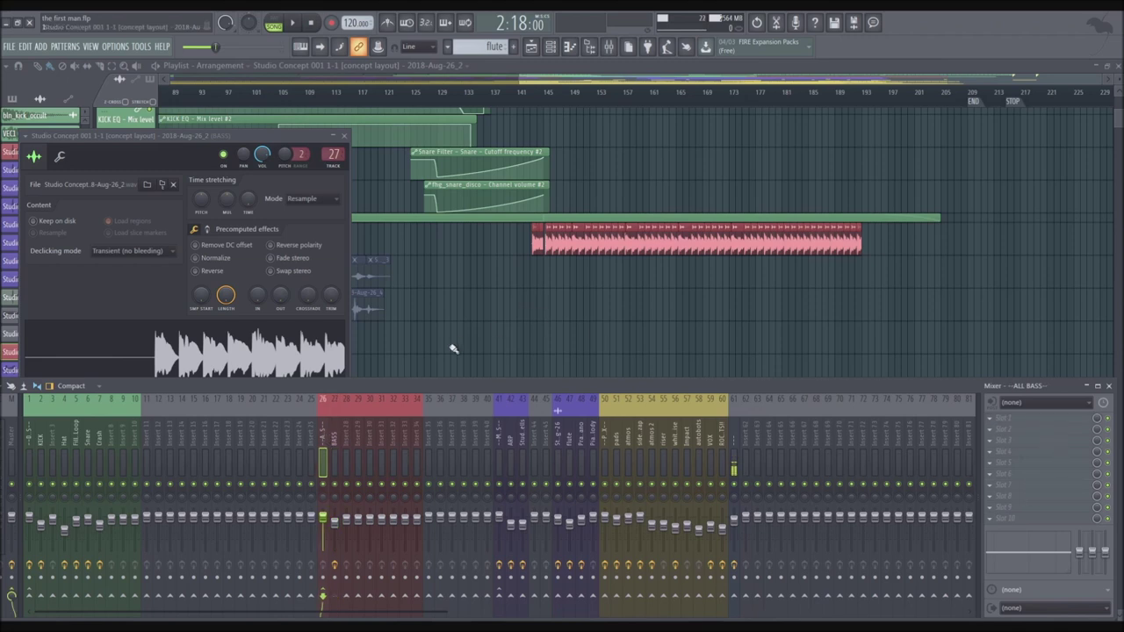
click(348, 138)
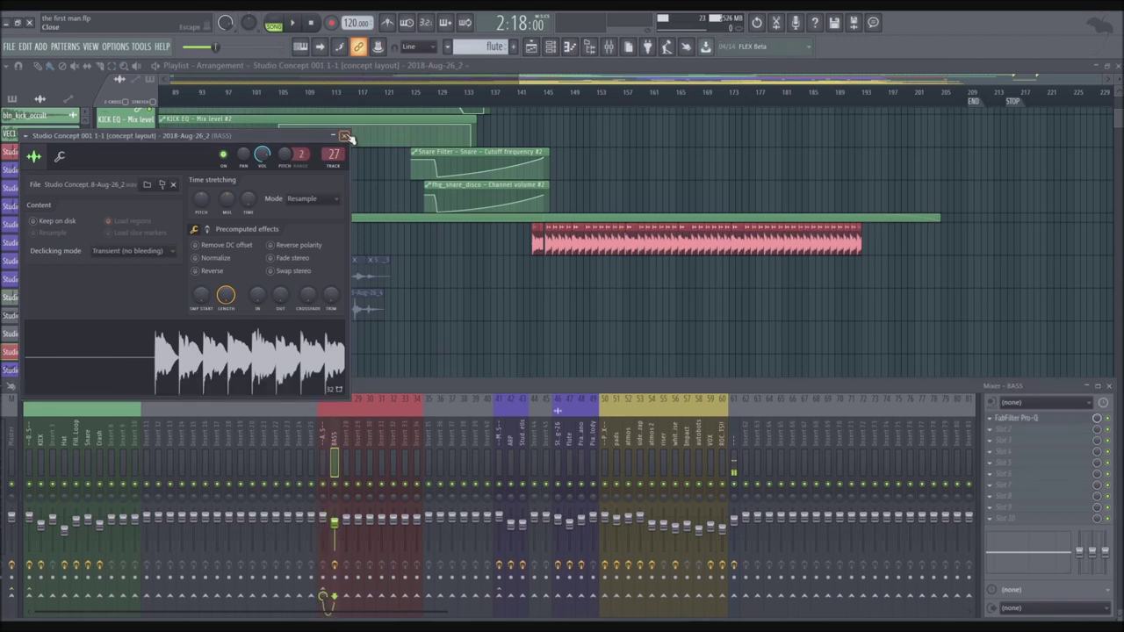
click(345, 137)
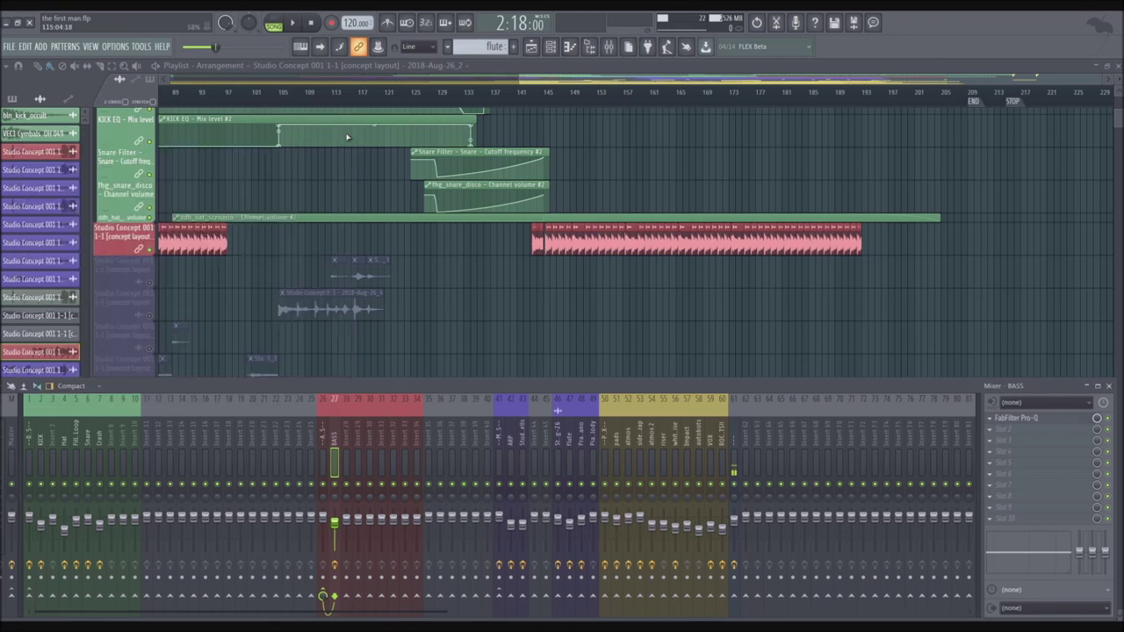
Hide the mixer and unmute the three Studio Concept tracks, flute and ARP.
key(F9)
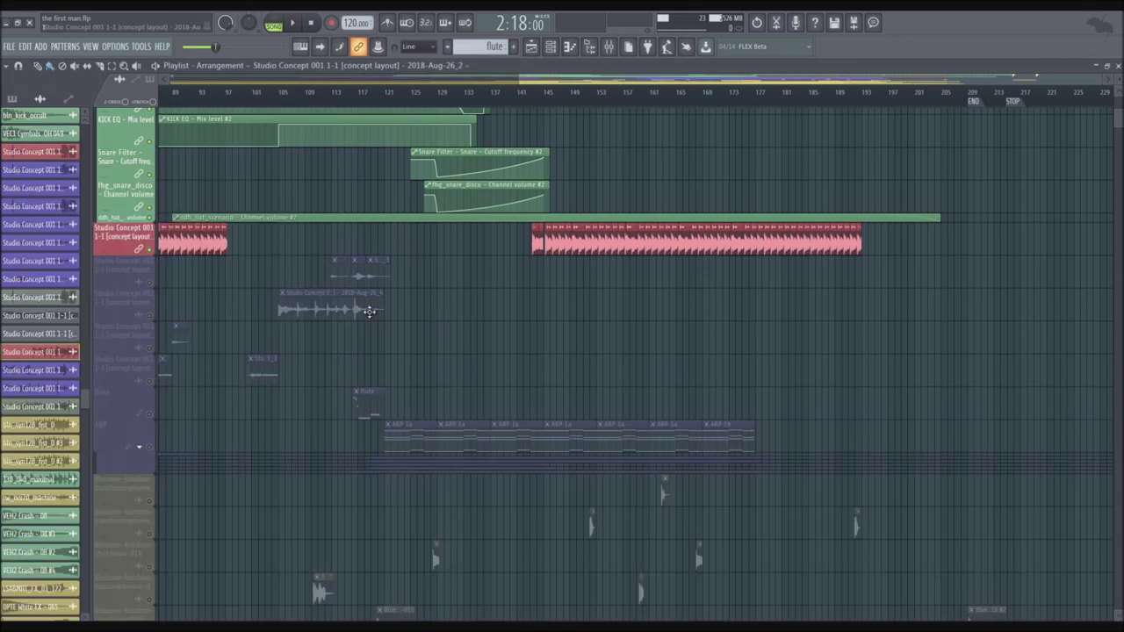
scroll(366, 314, left, 8)
scroll(153, 254, down, 4)
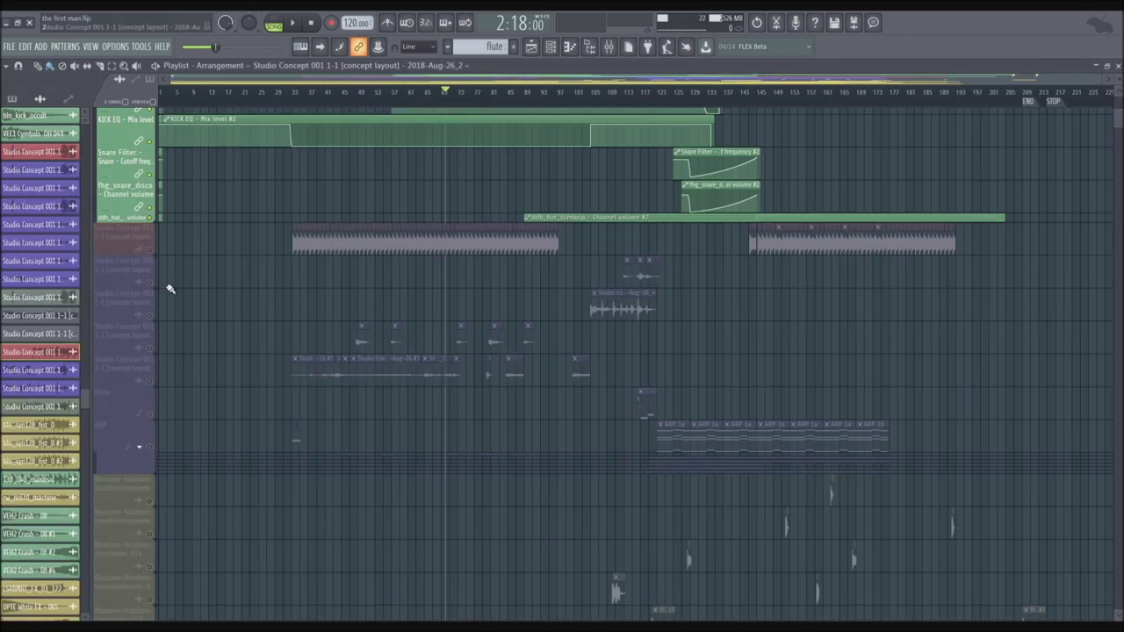
click(150, 314)
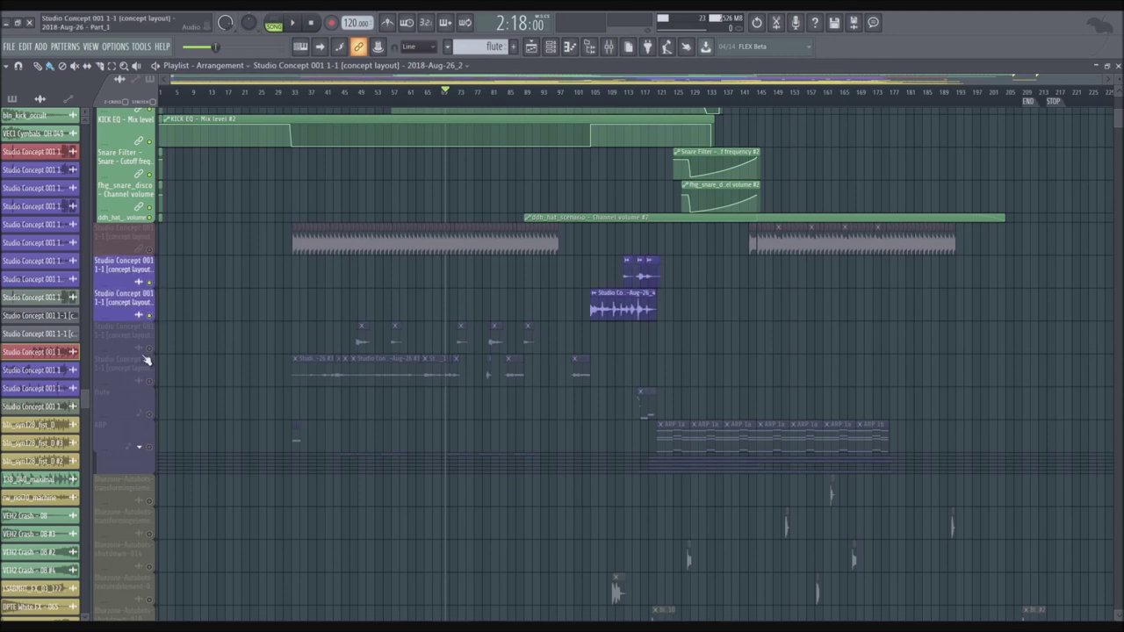
click(149, 347)
click(150, 381)
click(151, 413)
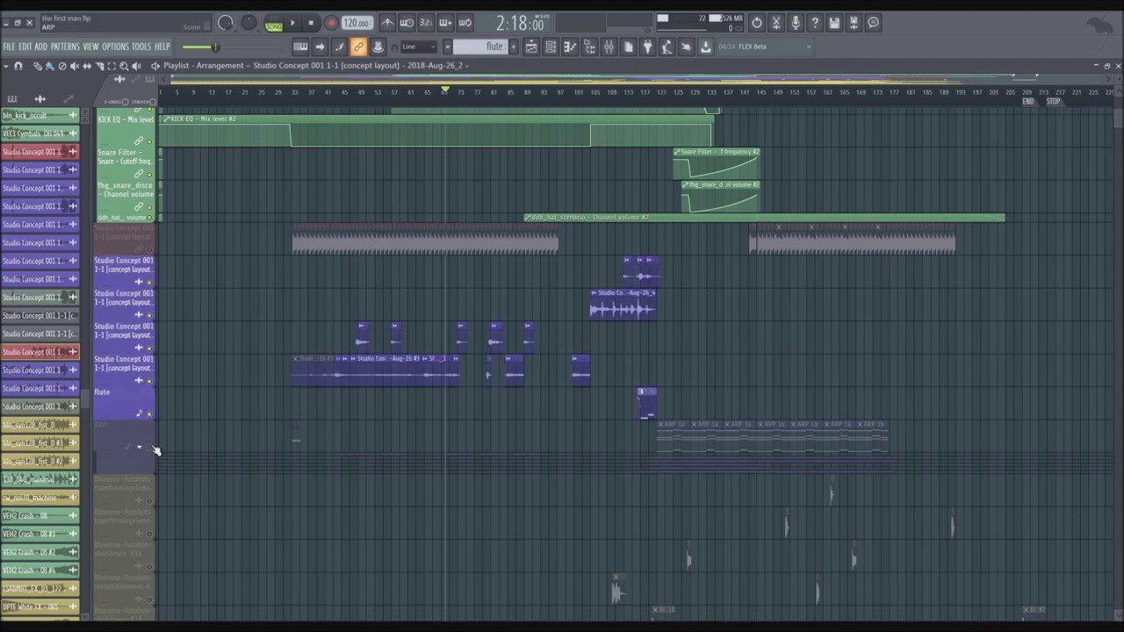
click(150, 447)
Unmute the Studio Bells volume and ARP automation lanes down to ARP Reverb.
scroll(144, 412, down, 3)
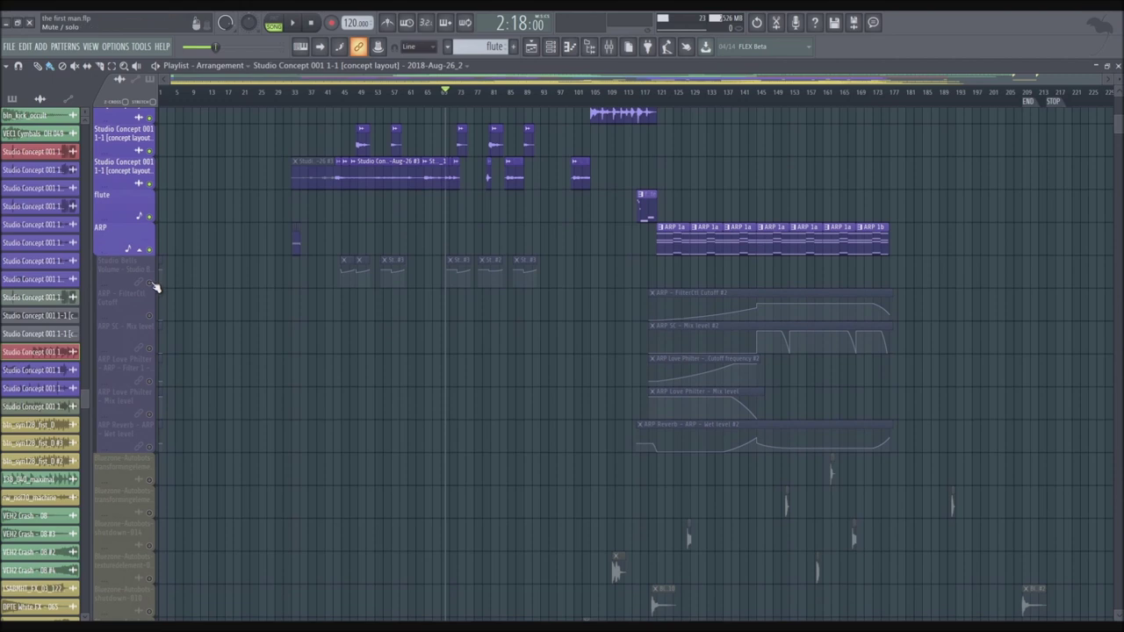
click(151, 282)
click(151, 315)
click(151, 349)
click(151, 381)
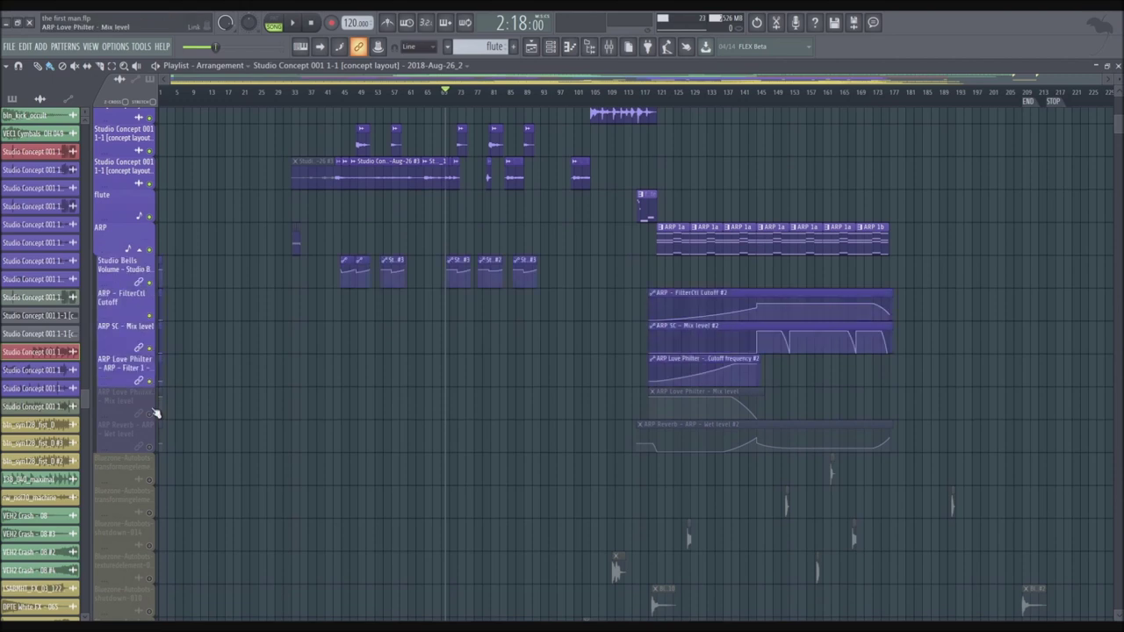
click(151, 414)
click(151, 447)
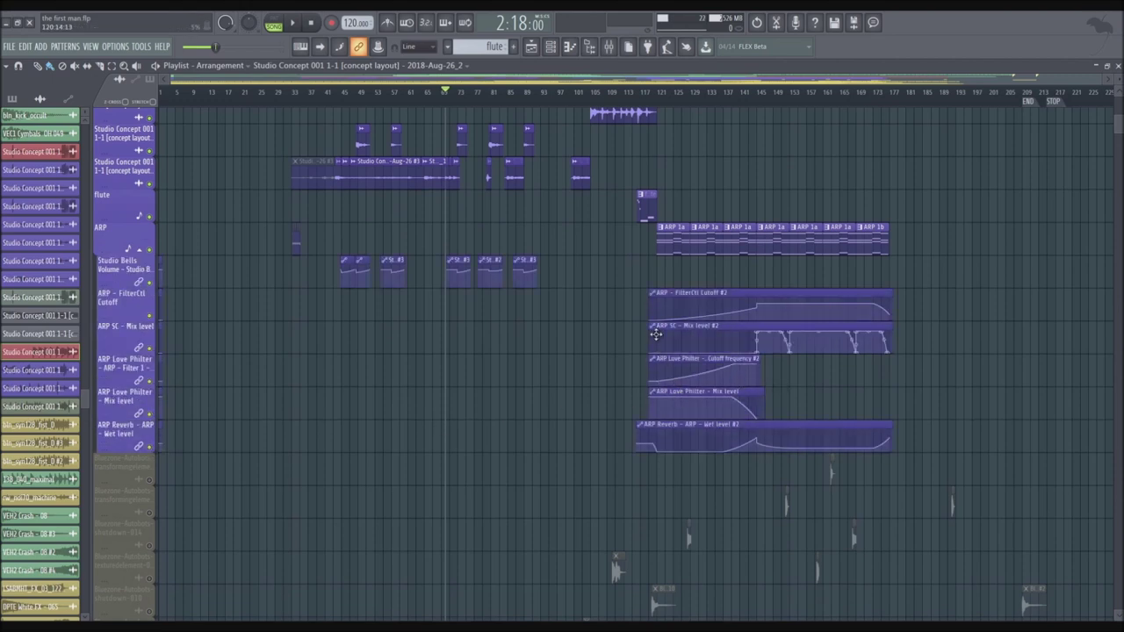
Scroll back through the playlist and start playback from the chosen point.
scroll(741, 239, up, 5)
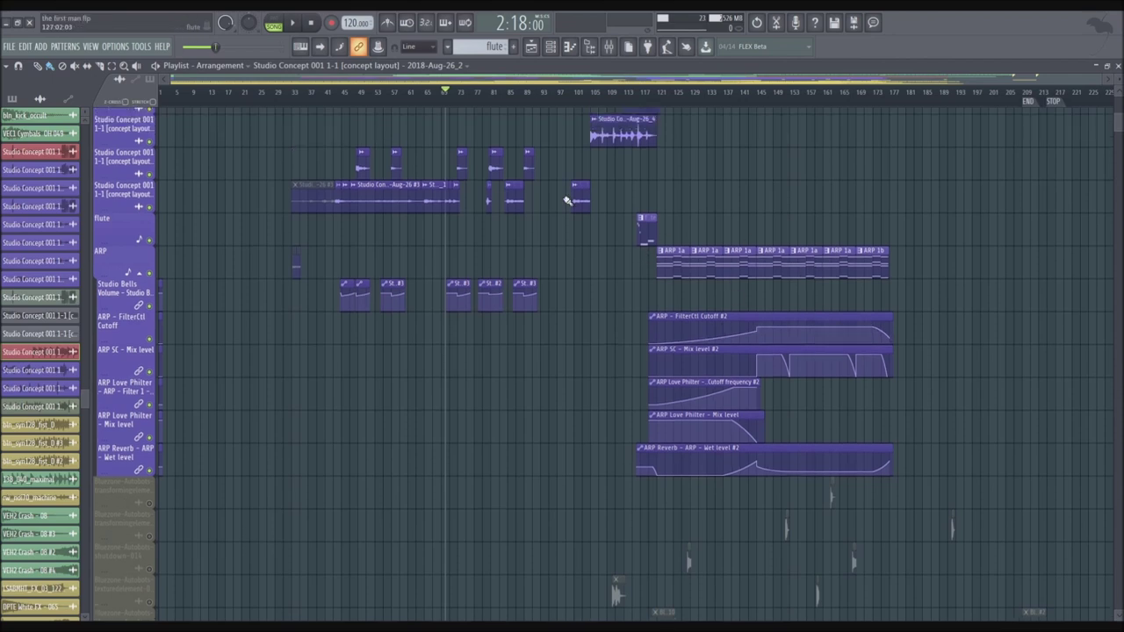
ctrl+scroll(465, 324, up, 3)
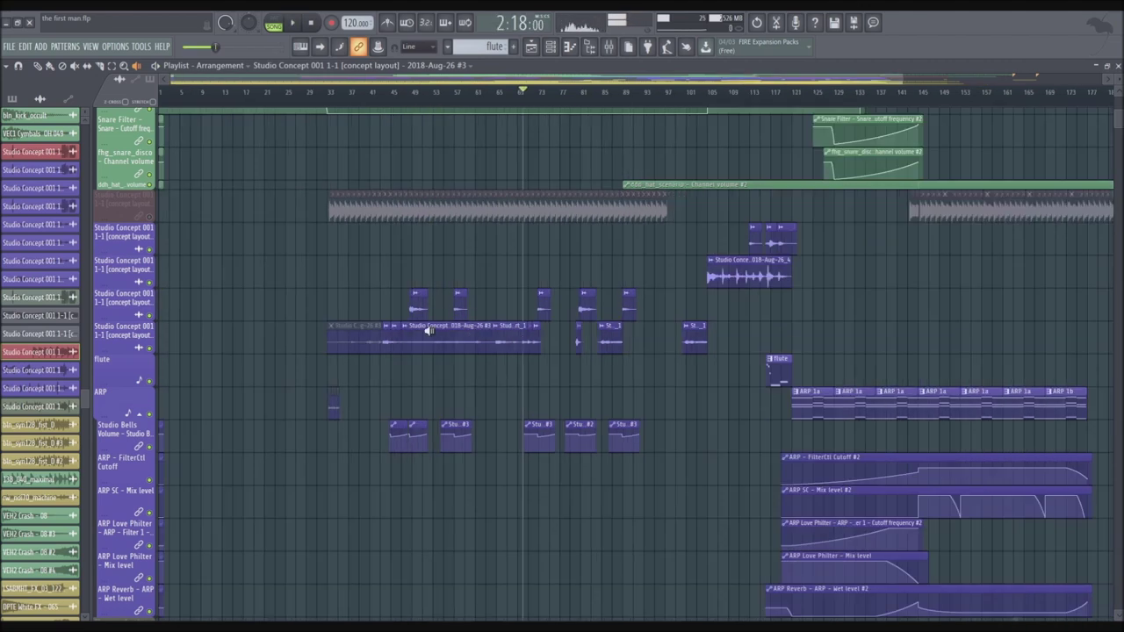
scroll(429, 330, up, 3)
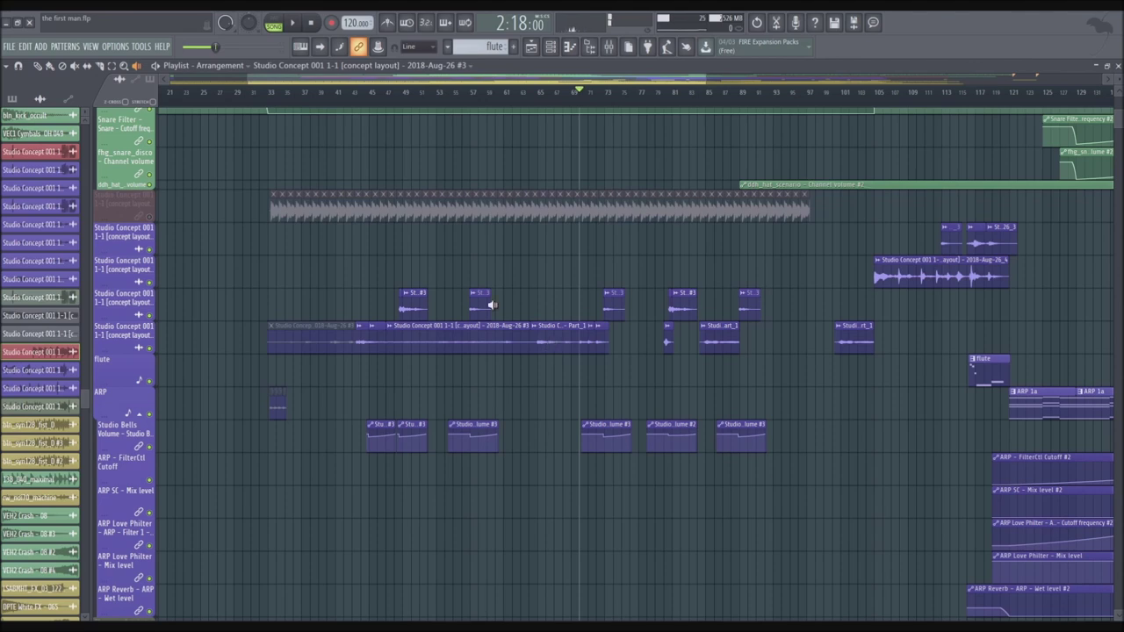
scroll(647, 309, down, 3)
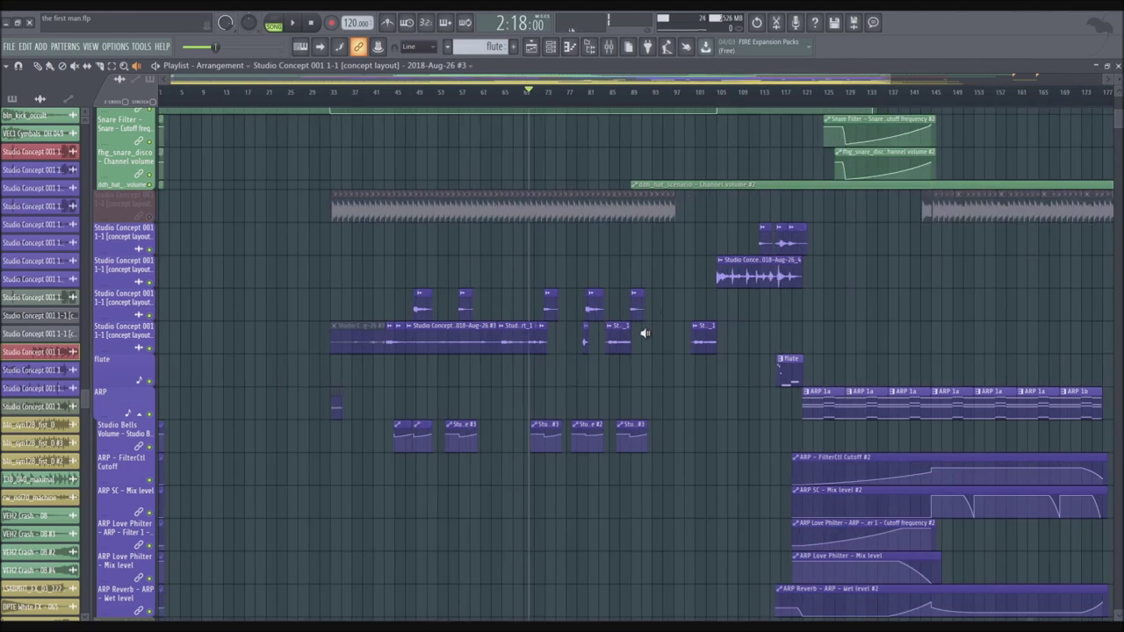
scroll(645, 334, up, 2)
scroll(582, 316, up, 8)
scroll(561, 311, down, 2)
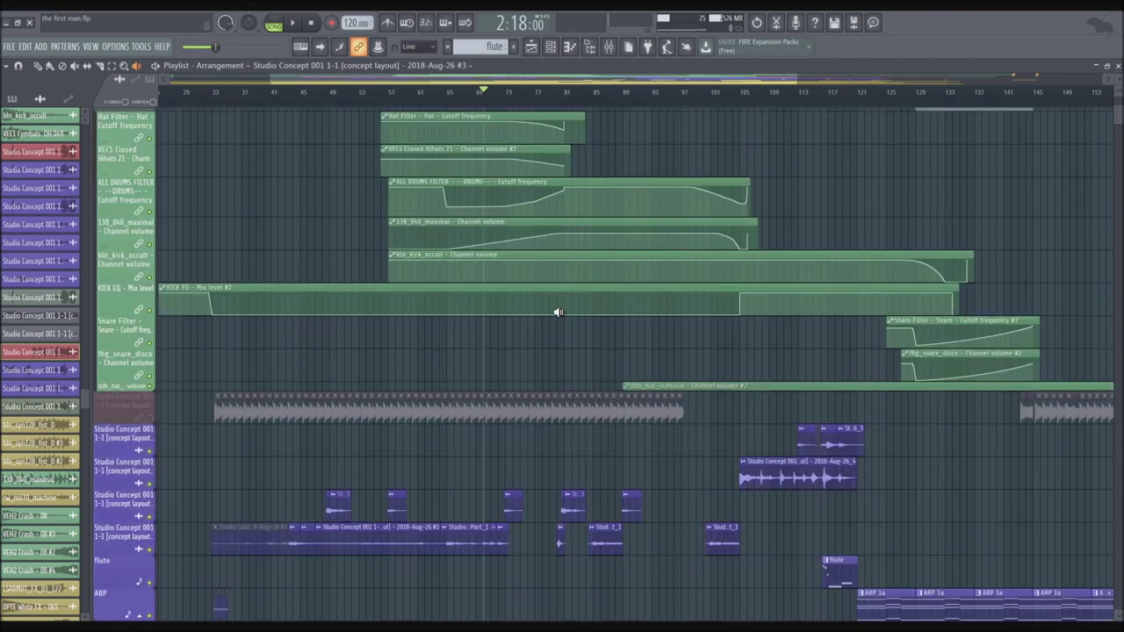
scroll(558, 312, down, 5)
scroll(580, 274, up, 1)
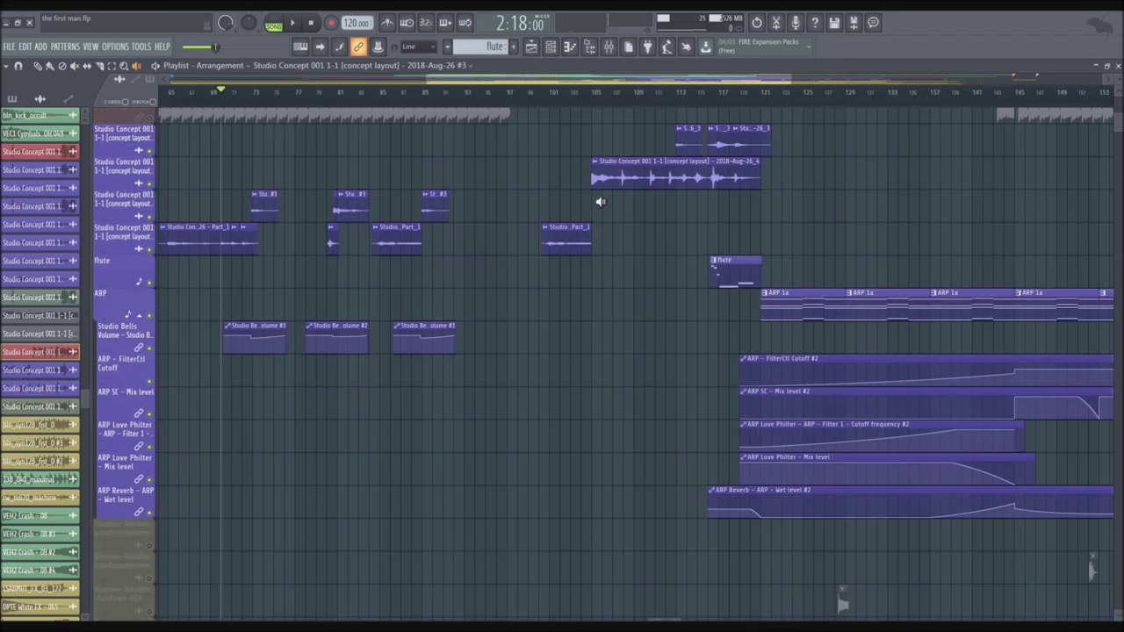
scroll(601, 202, up, 4)
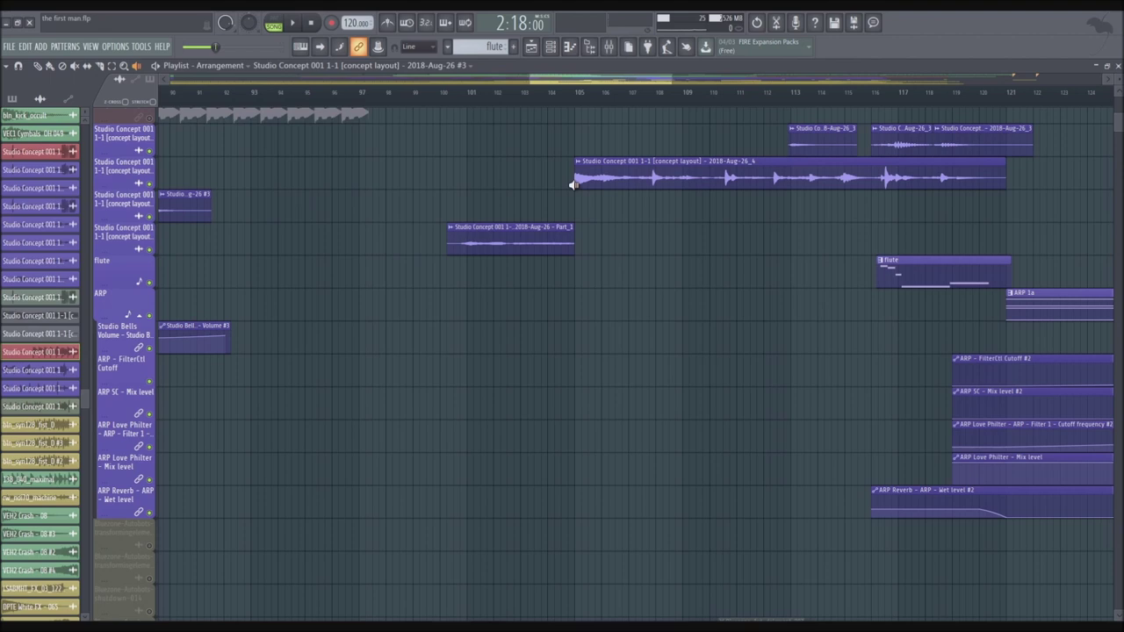
scroll(571, 181, down, 3)
scroll(577, 181, up, 3)
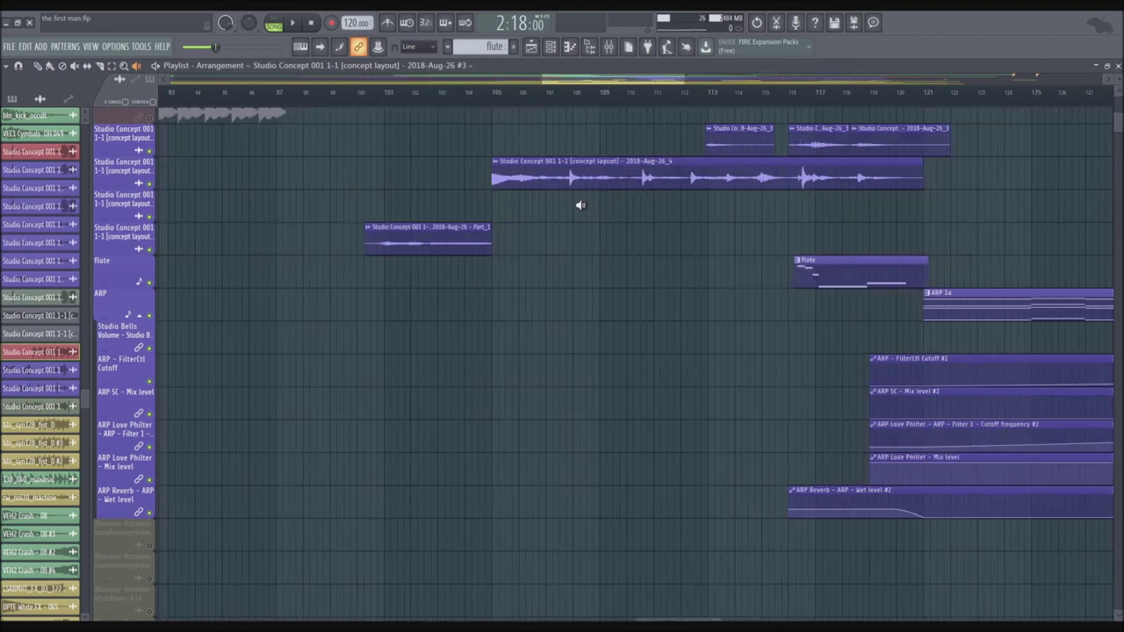
scroll(579, 205, up, 1)
click(483, 206)
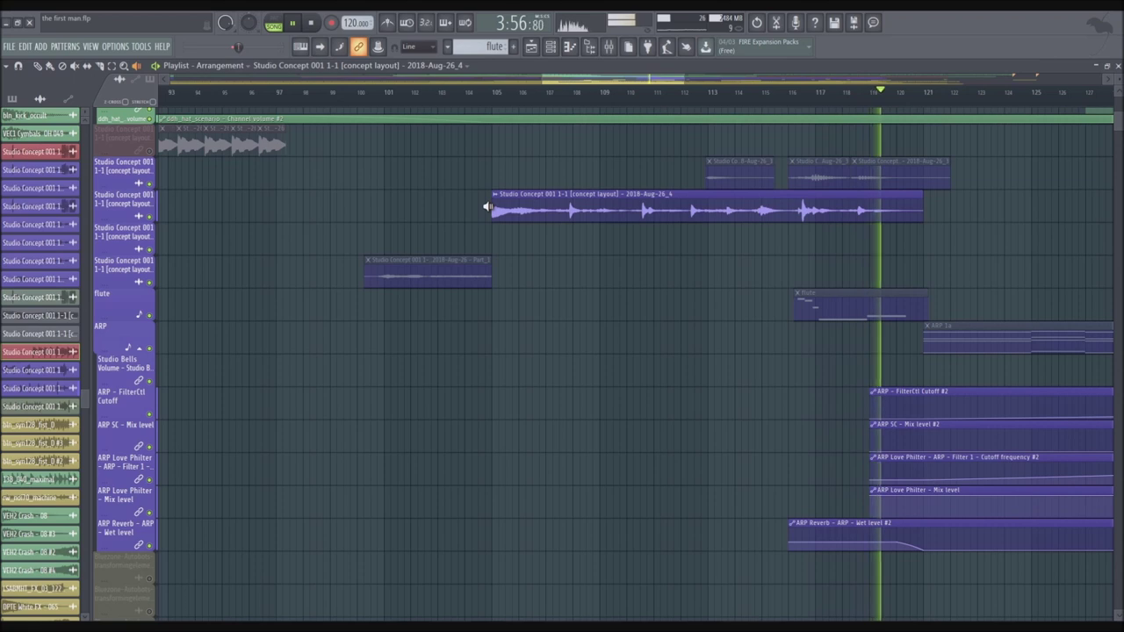
Stop playback, then briefly show and hide the mixer.
key(space)
scroll(486, 207, down, 5)
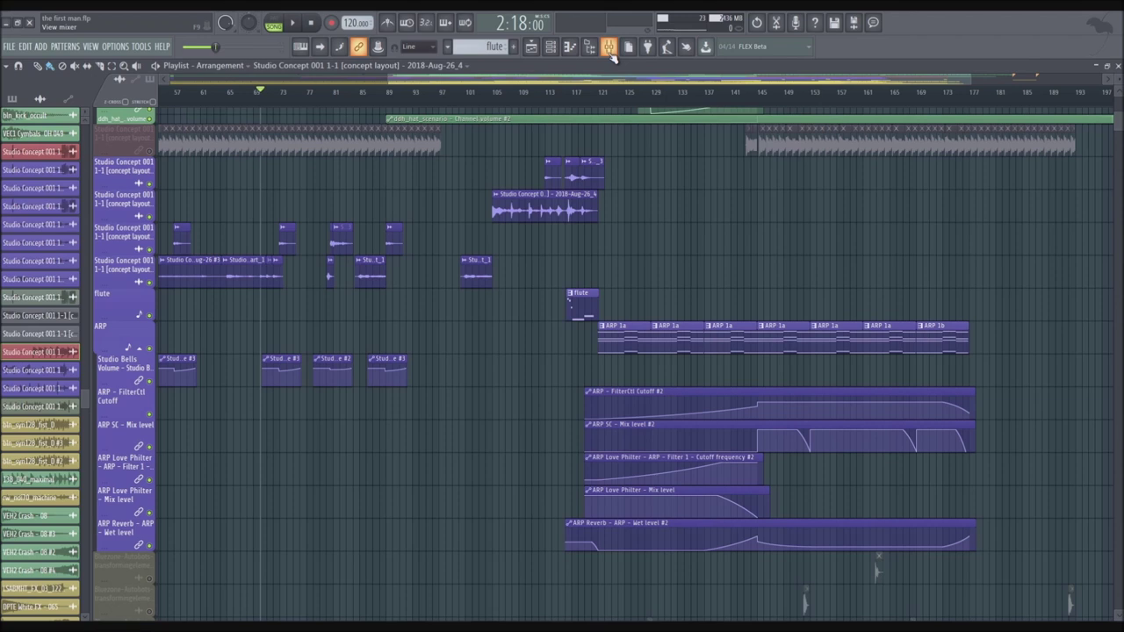
click(611, 53)
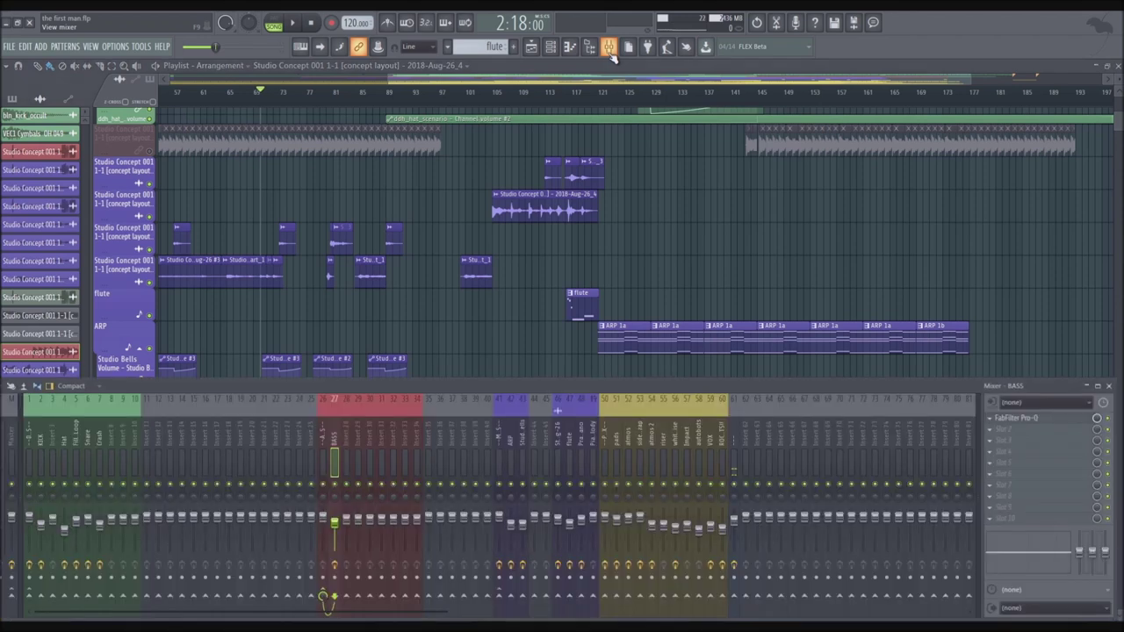
click(611, 53)
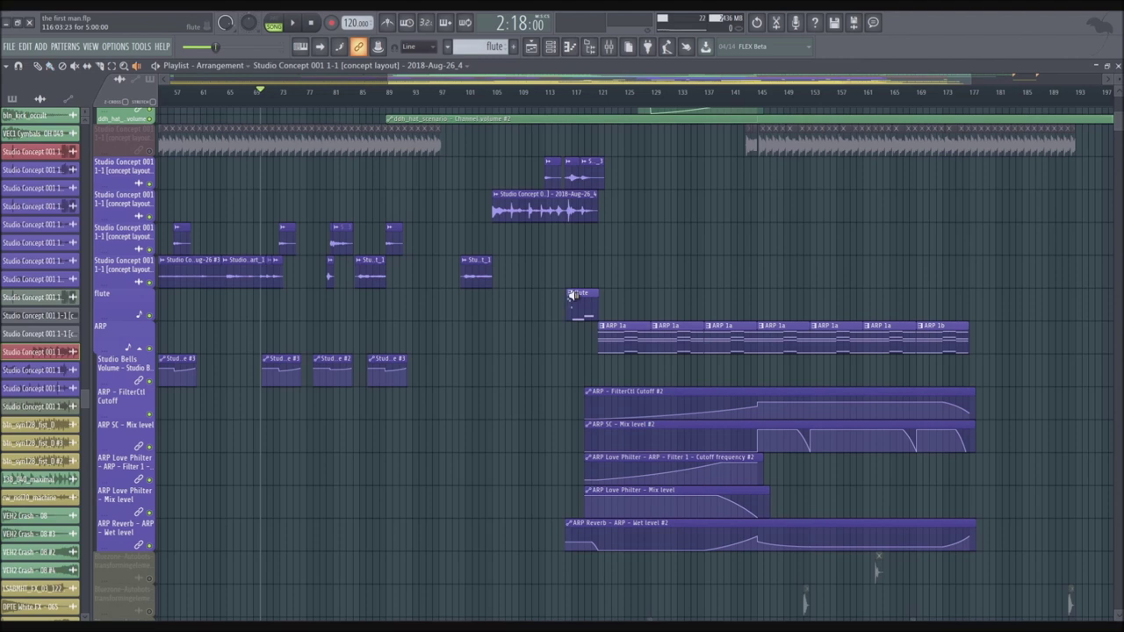
Preview playback from the flute clip, then stop it.
scroll(585, 332, up, 5)
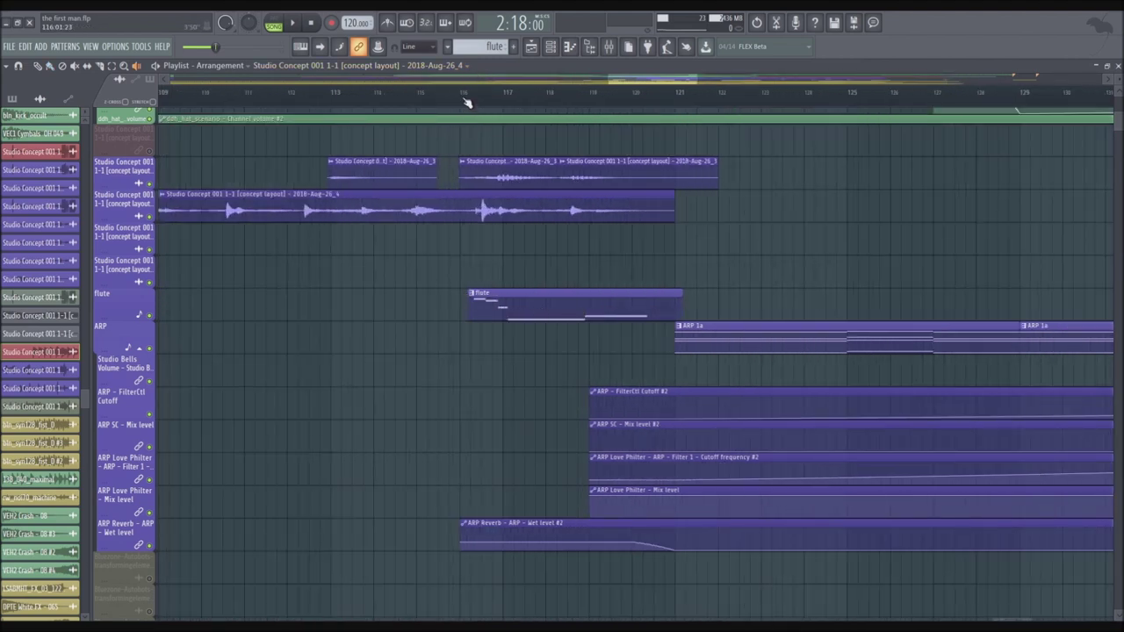
click(466, 304)
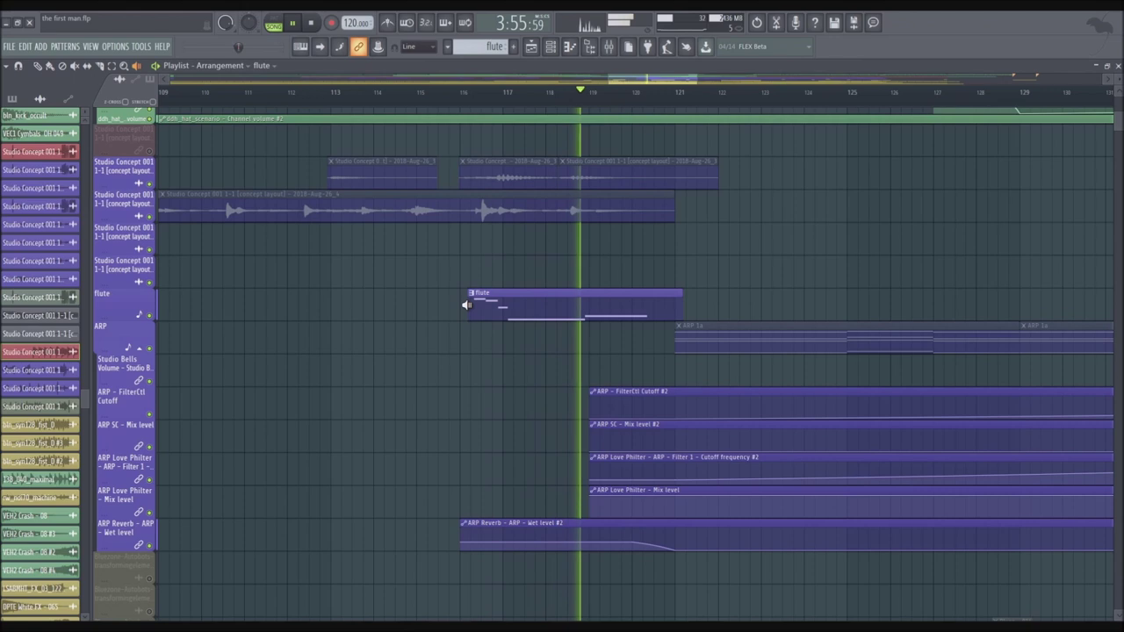
drag(466, 305, 472, 312)
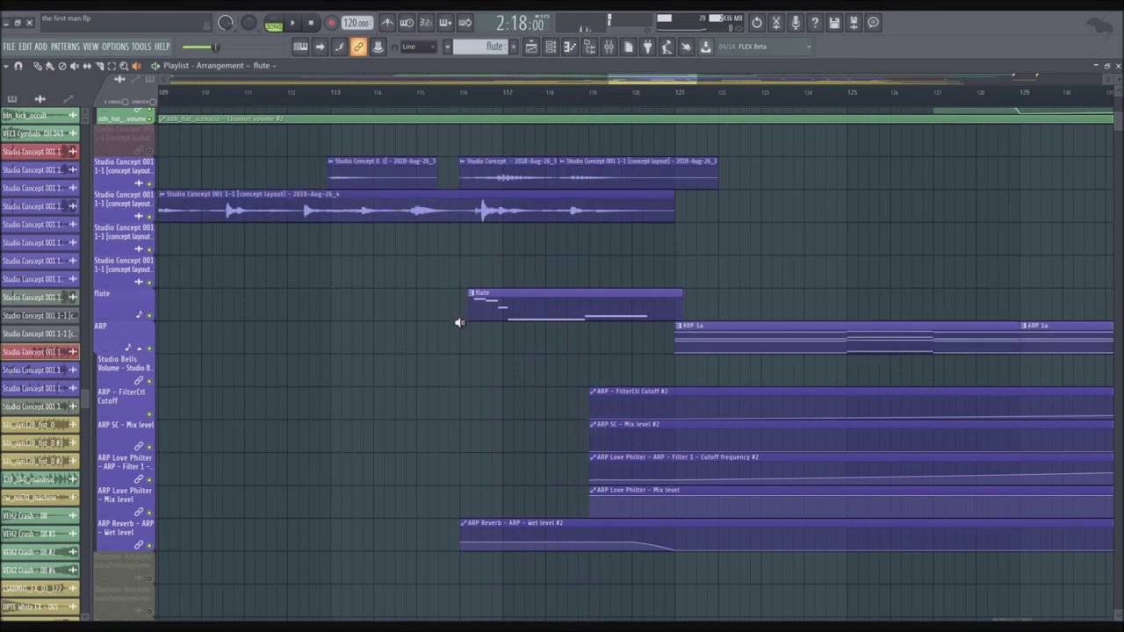
Inspect the flute pattern's notes and its Nexus 'Flute Piccolo' synth, then close it and return to the playlist.
click(532, 299)
click(551, 45)
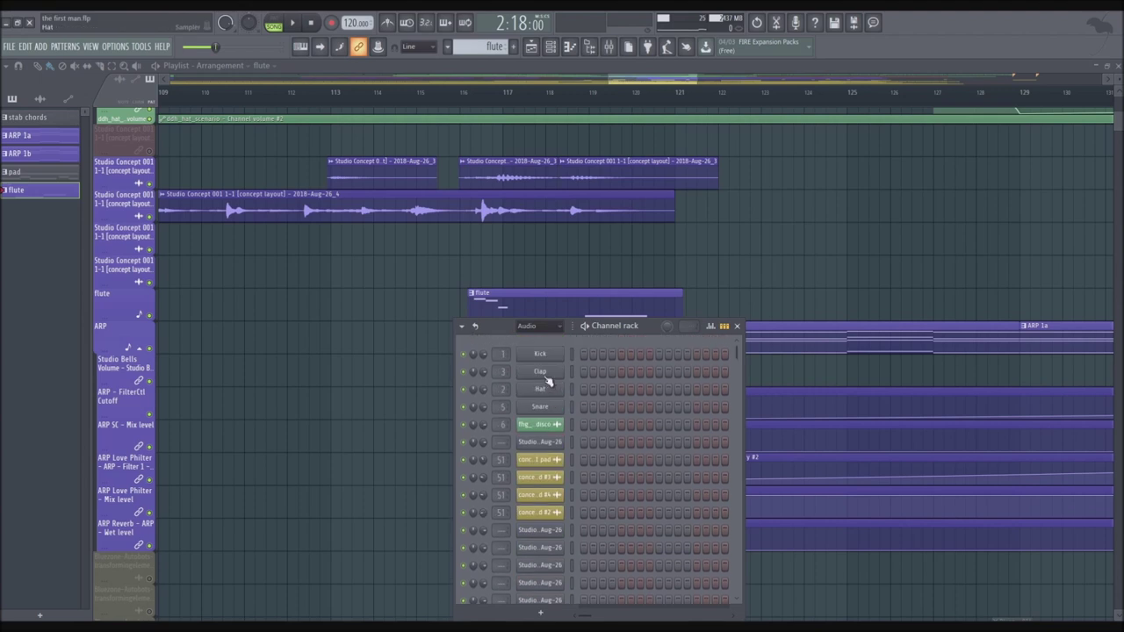
key(F7)
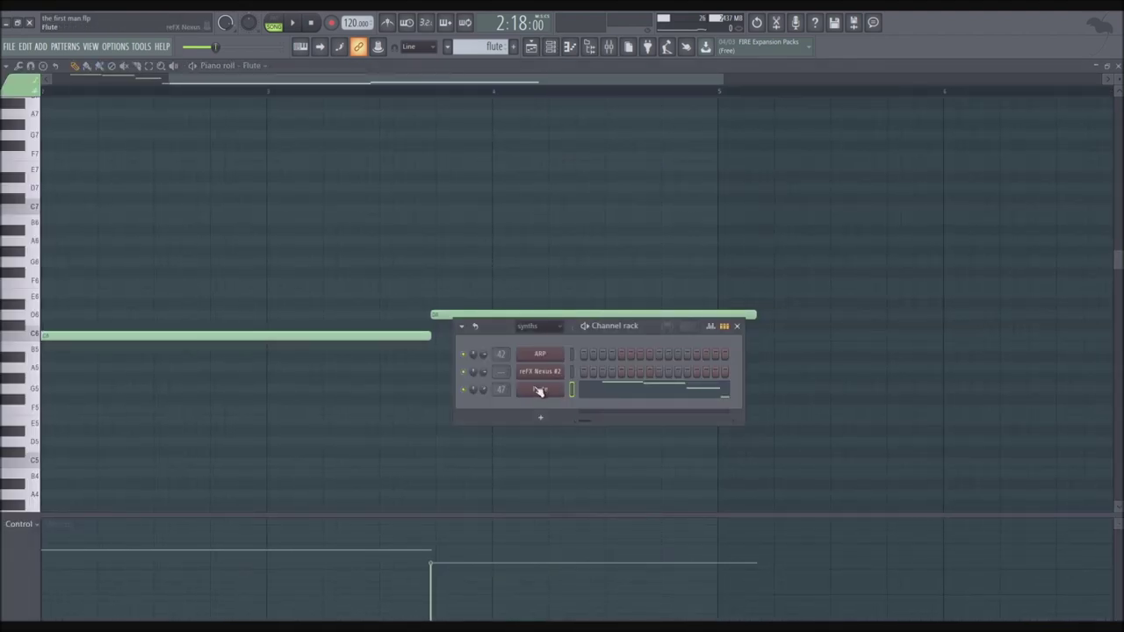
click(539, 390)
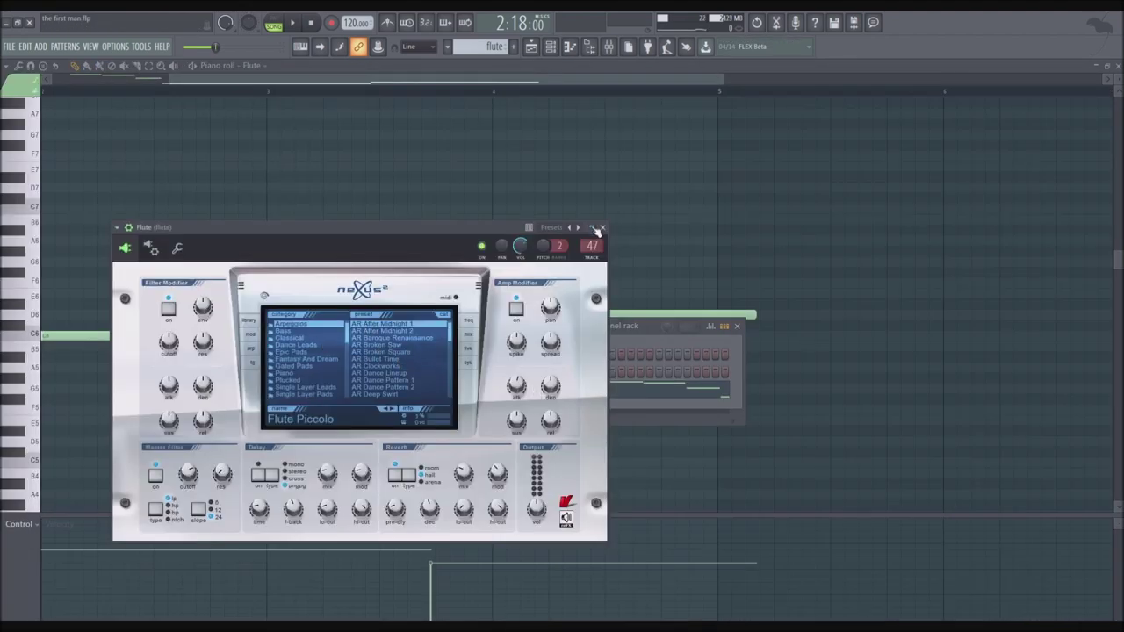
click(602, 228)
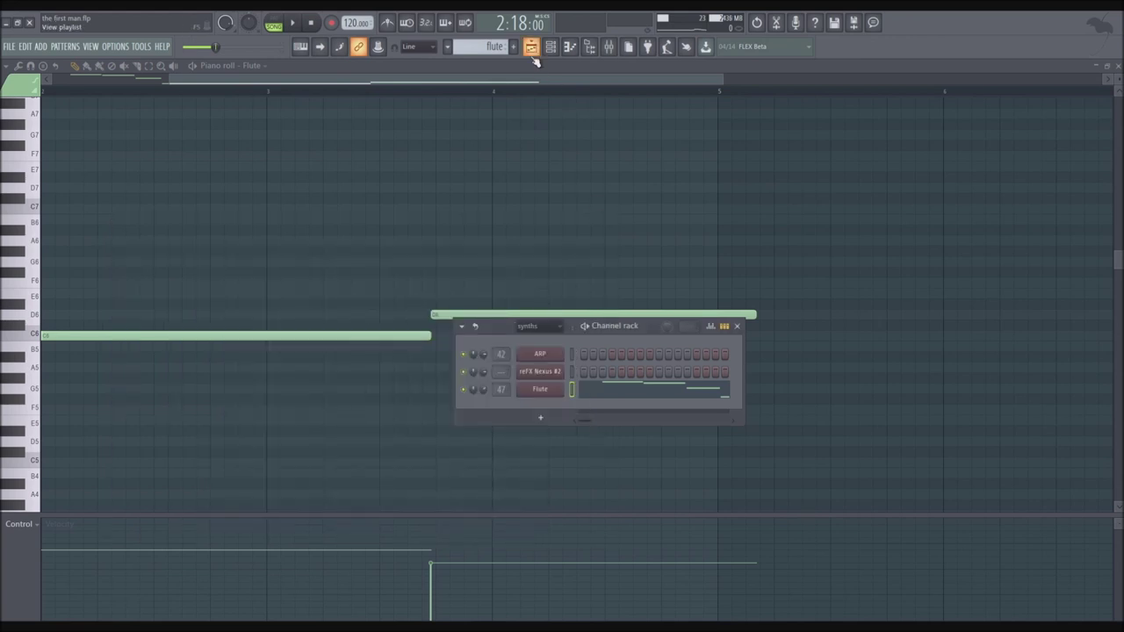
click(531, 46)
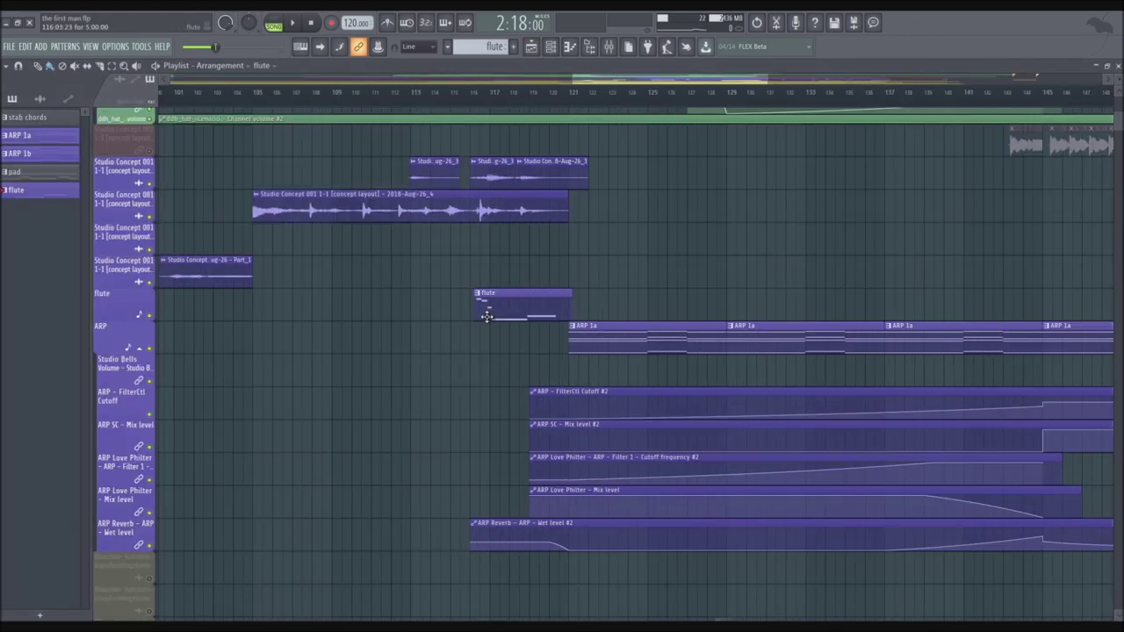
Preview the vocal clip, then play the song from bar 111 through the flute clip and stop.
scroll(487, 316, down, 2)
scroll(489, 296, up, 3)
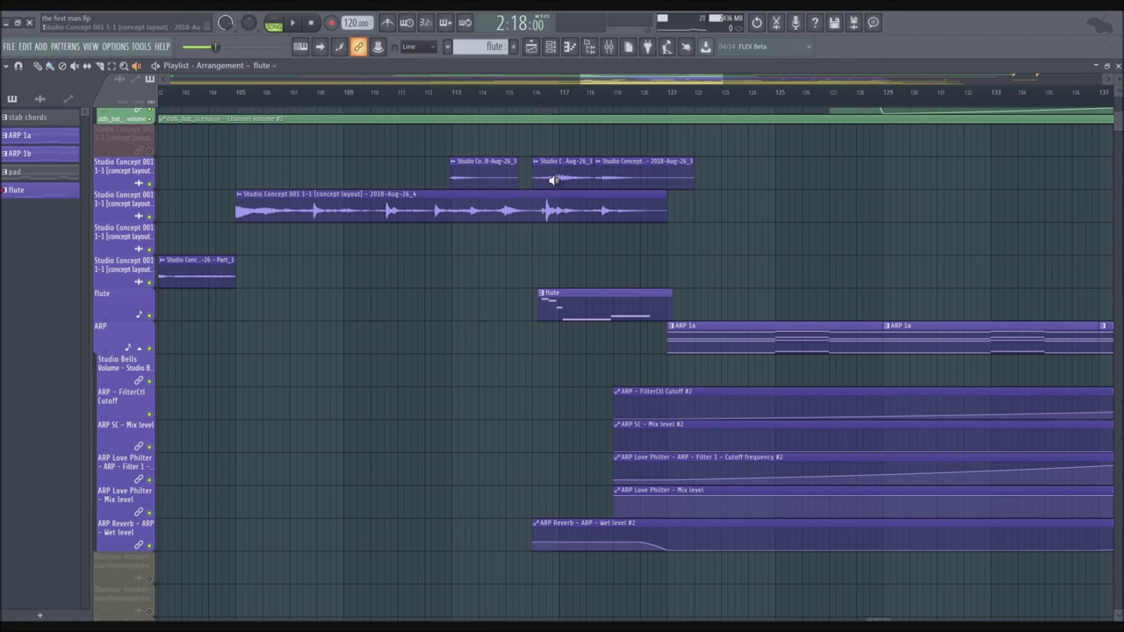
click(551, 179)
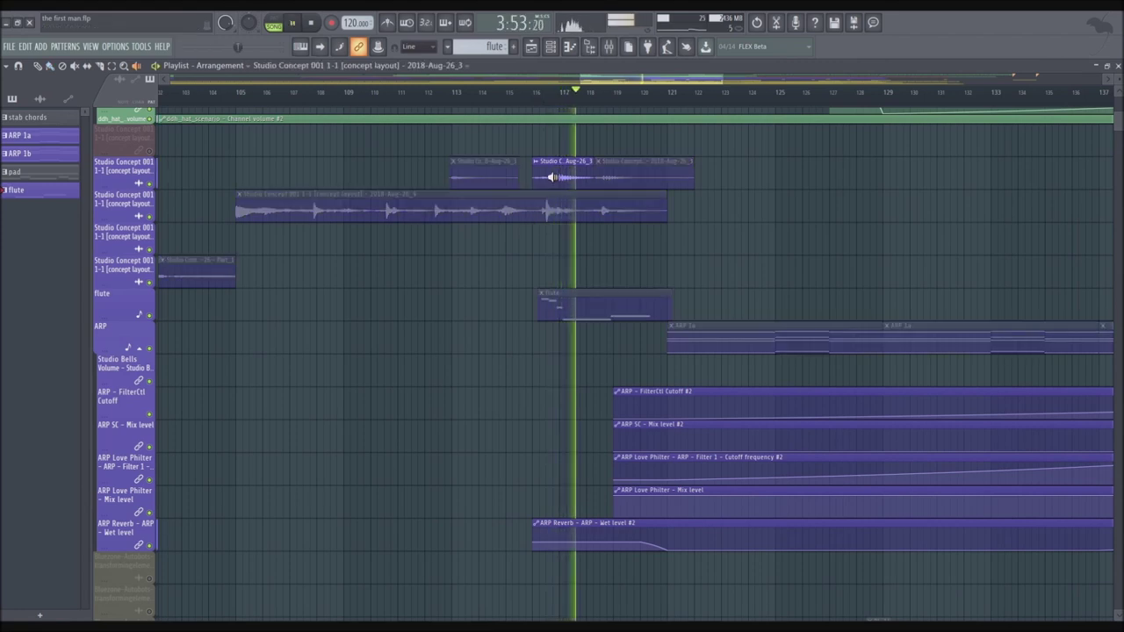
drag(551, 177, 600, 179)
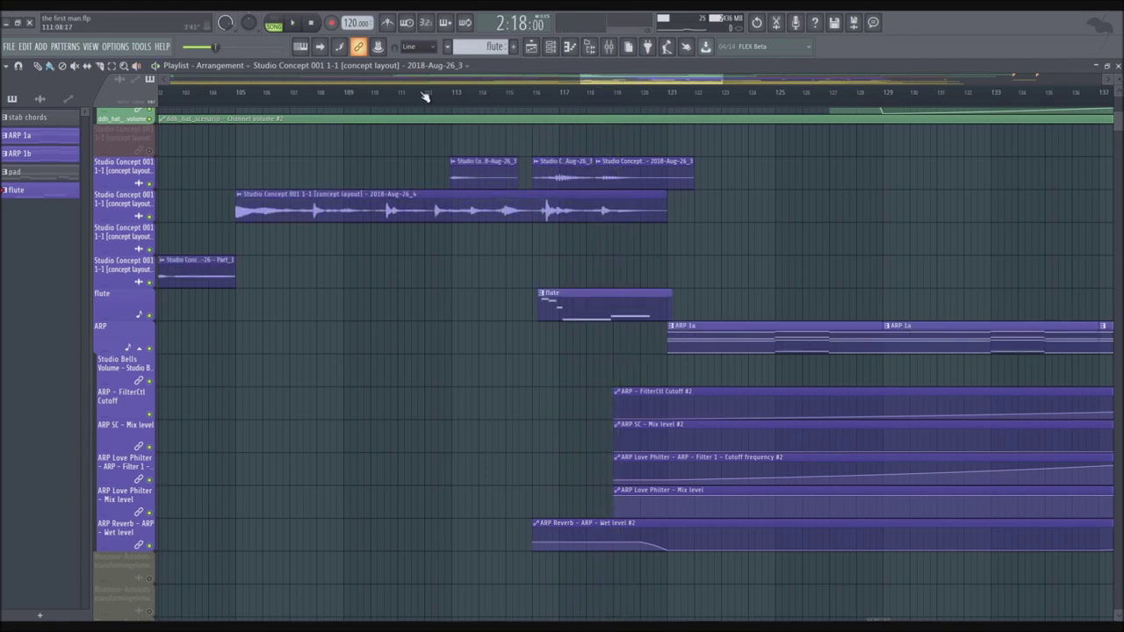
click(454, 93)
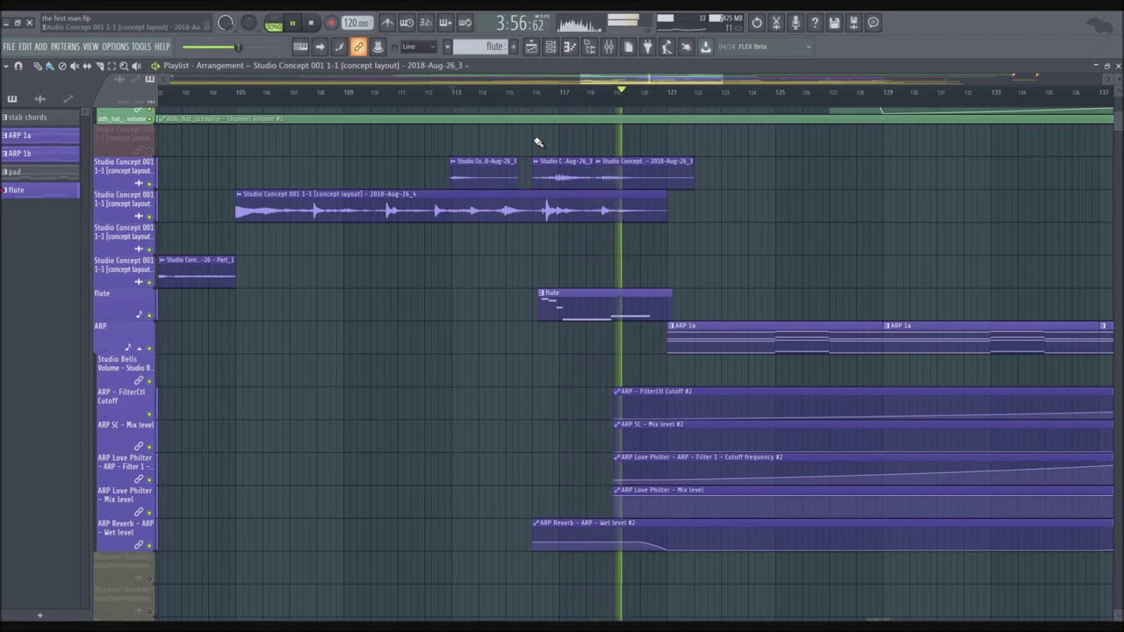
key(space)
Open the ARP 1a clip in the Piano roll and scroll through its chord notes.
scroll(539, 213, down, 5)
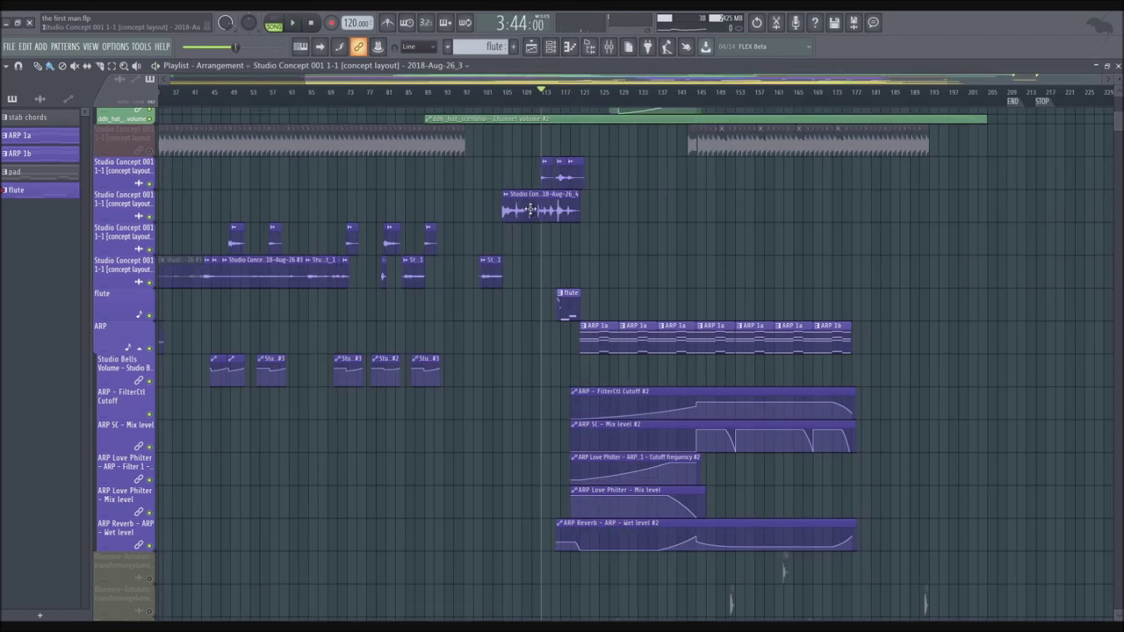
scroll(509, 241, down, 5)
scroll(615, 254, up, 2)
scroll(683, 271, up, 3)
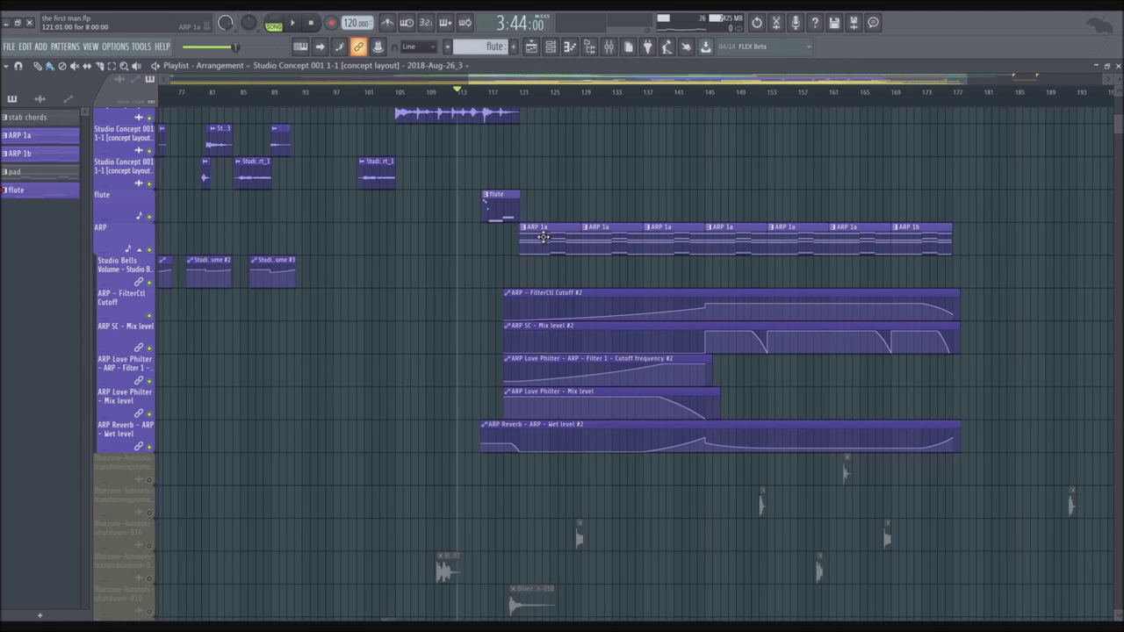
scroll(544, 239, up, 1)
scroll(507, 165, up, 2)
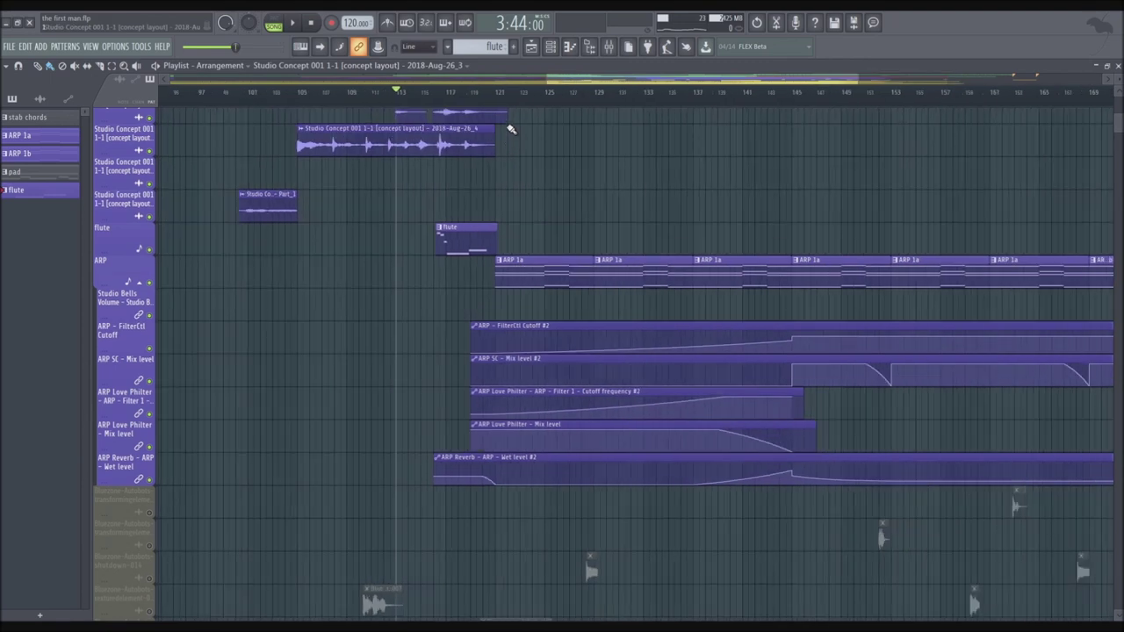
double_click(518, 261)
scroll(431, 304, down, 2)
scroll(389, 289, down, 3)
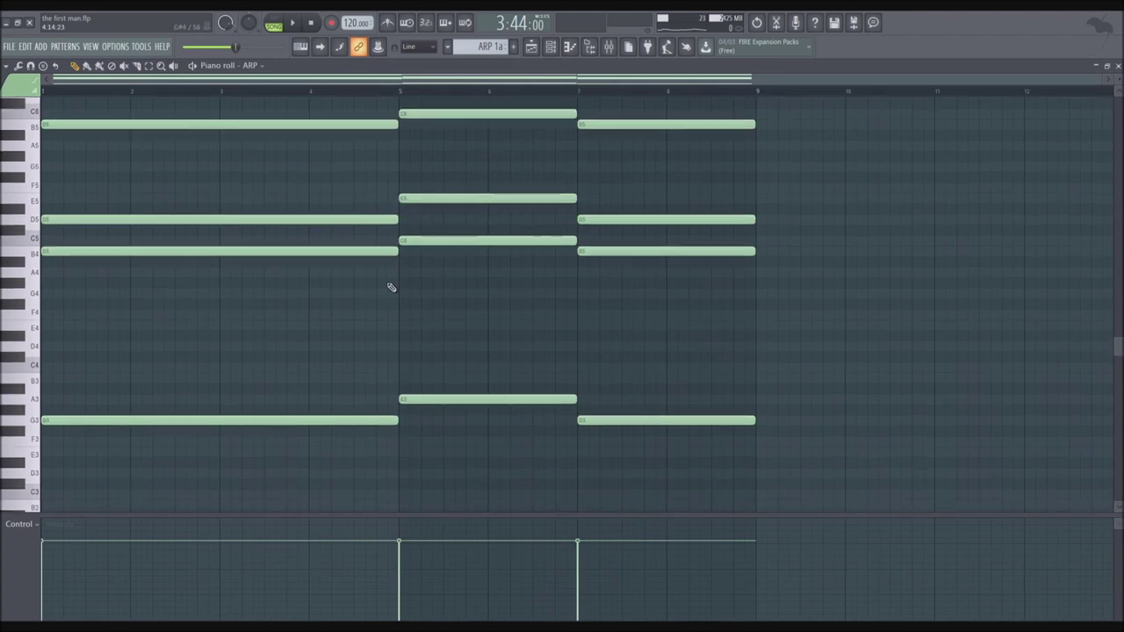
scroll(390, 277, up, 1)
scroll(433, 221, up, 4)
Back in the playlist, play the song from near bar 128 inside the ARP section.
click(532, 47)
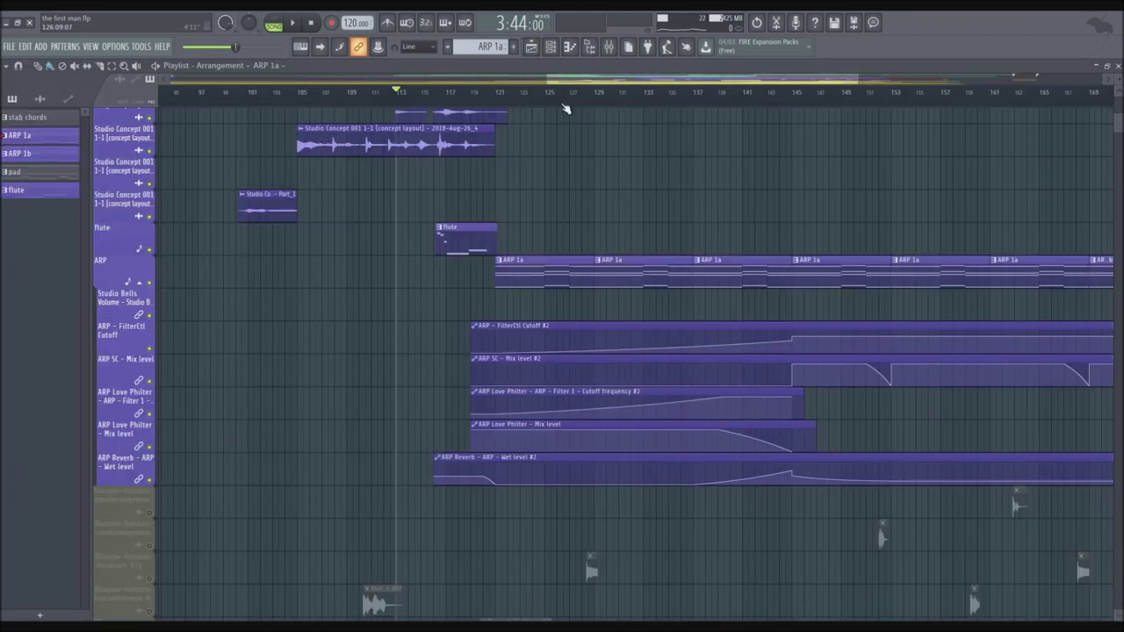
click(595, 100)
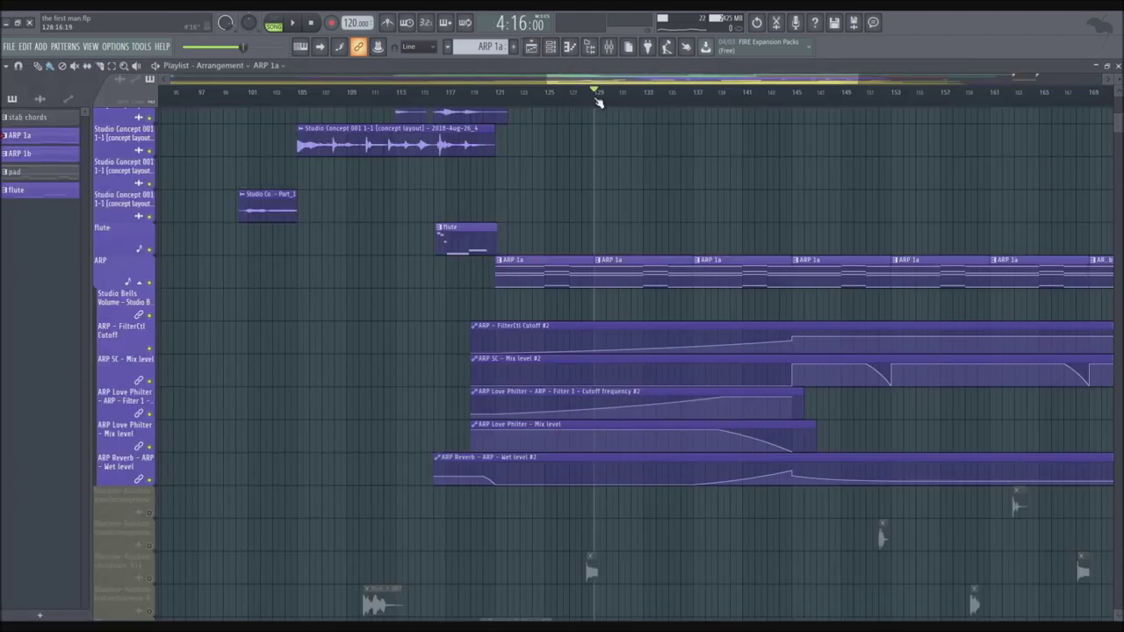
key(space)
scroll(686, 222, down, 2)
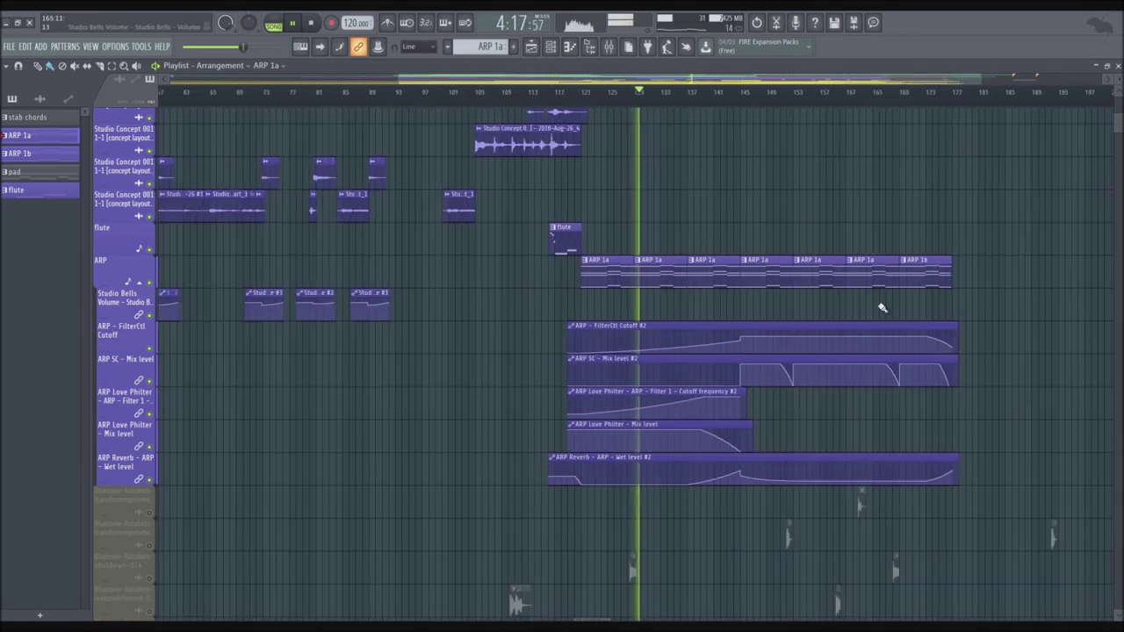
scroll(790, 285, up, 2)
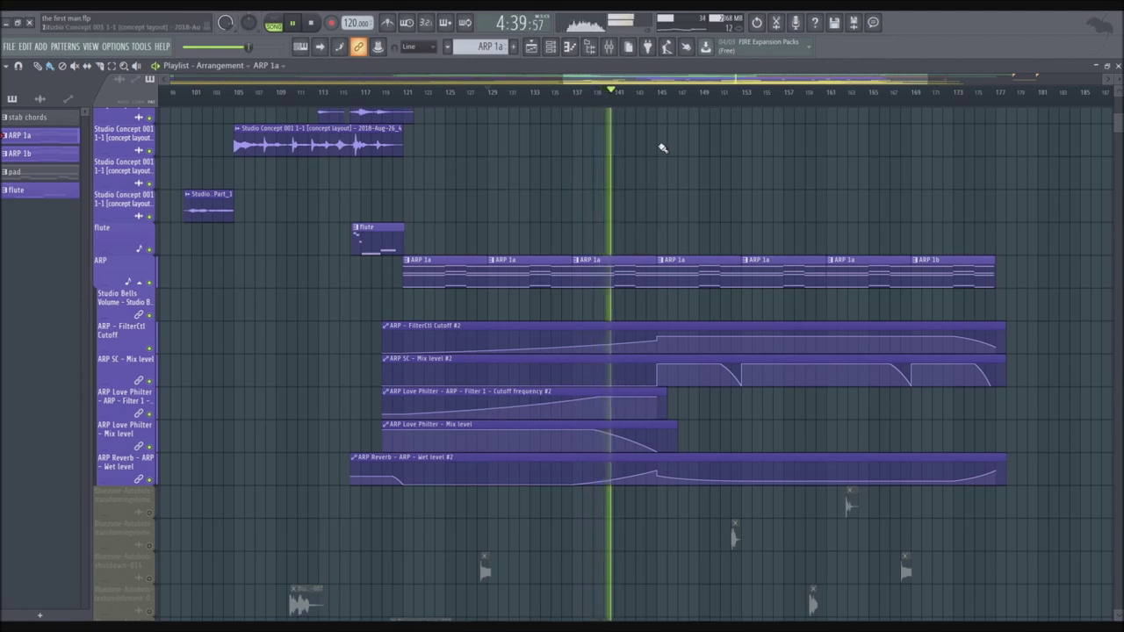
Show insert 42 ARP's effect chain in the mixer, stop playback, and check its FabFilter Pro-Q.
click(612, 48)
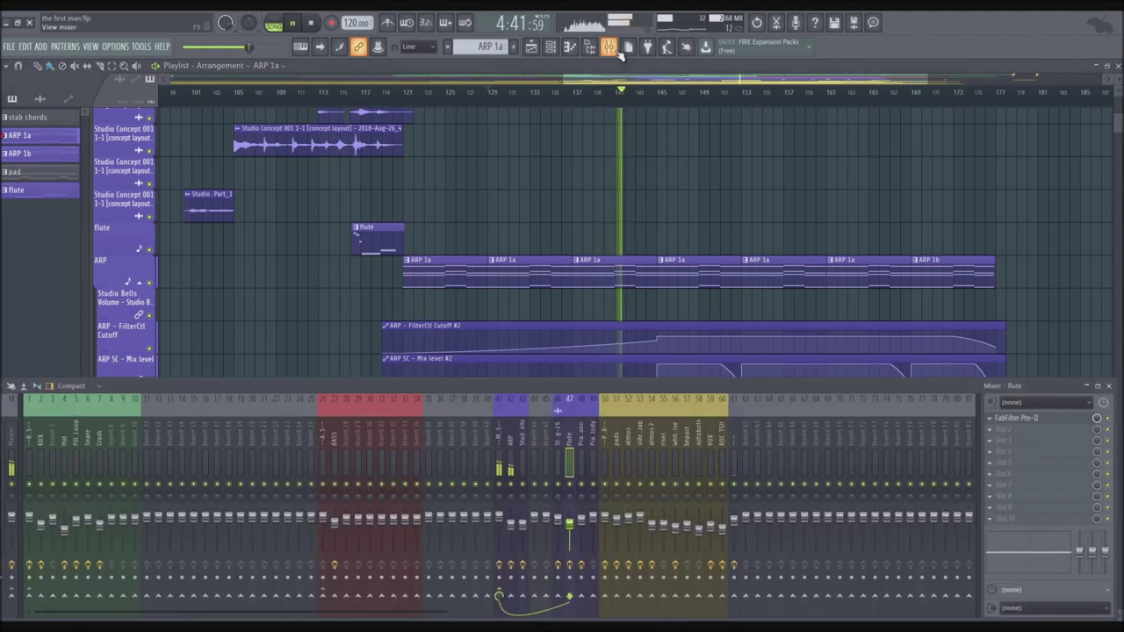
click(510, 439)
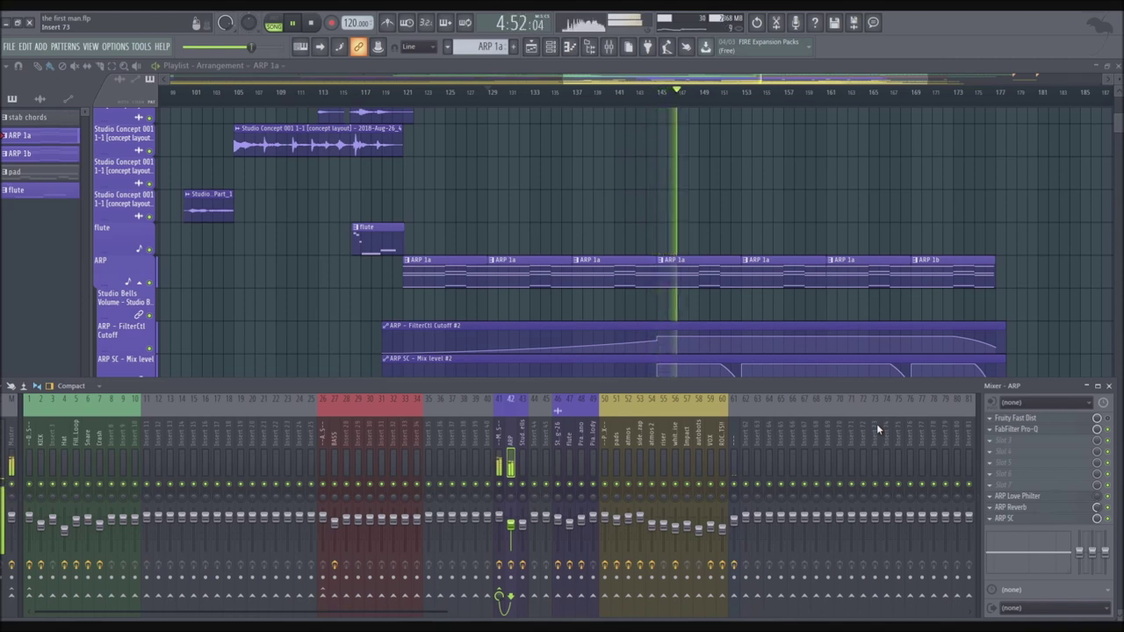
key(space)
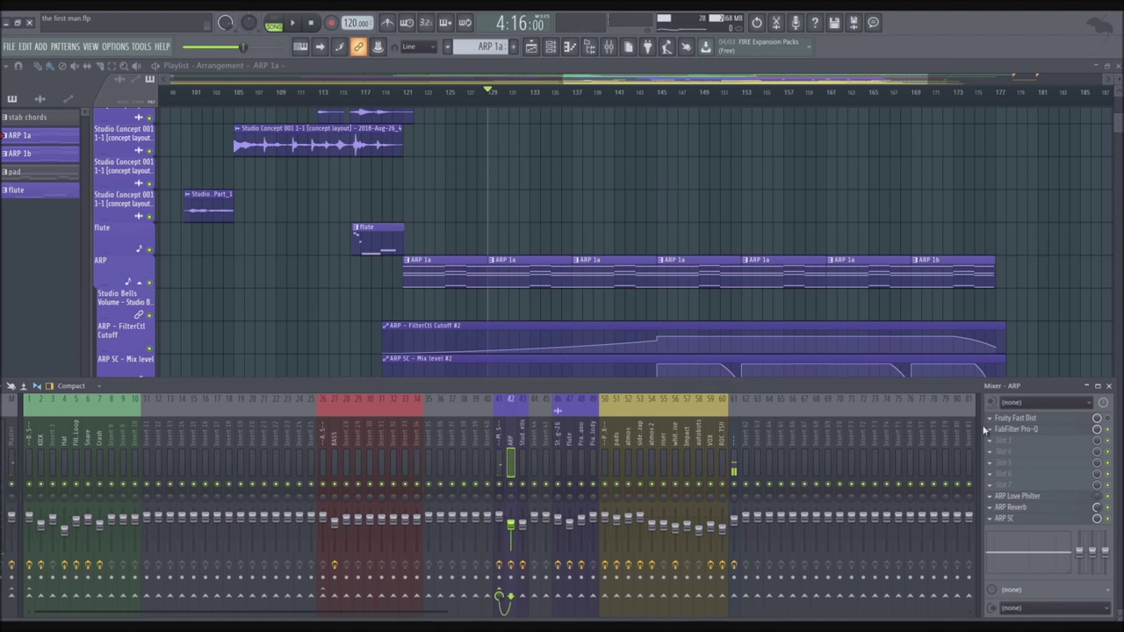
click(1056, 433)
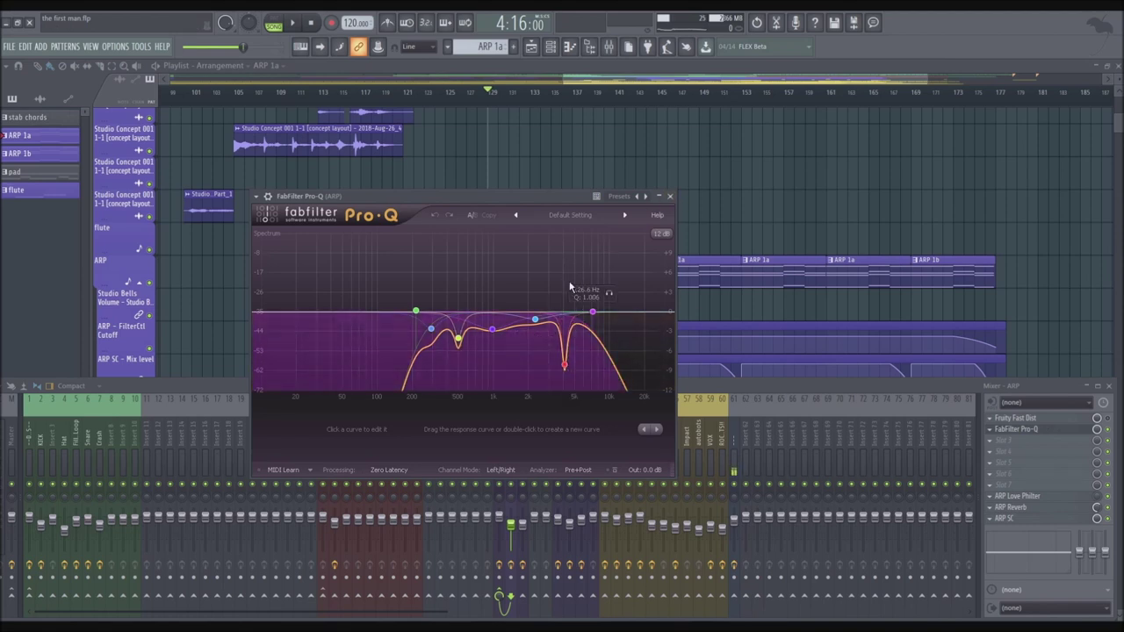
click(670, 199)
Inspect the ARP Love Philter effect, then close its window.
click(1023, 497)
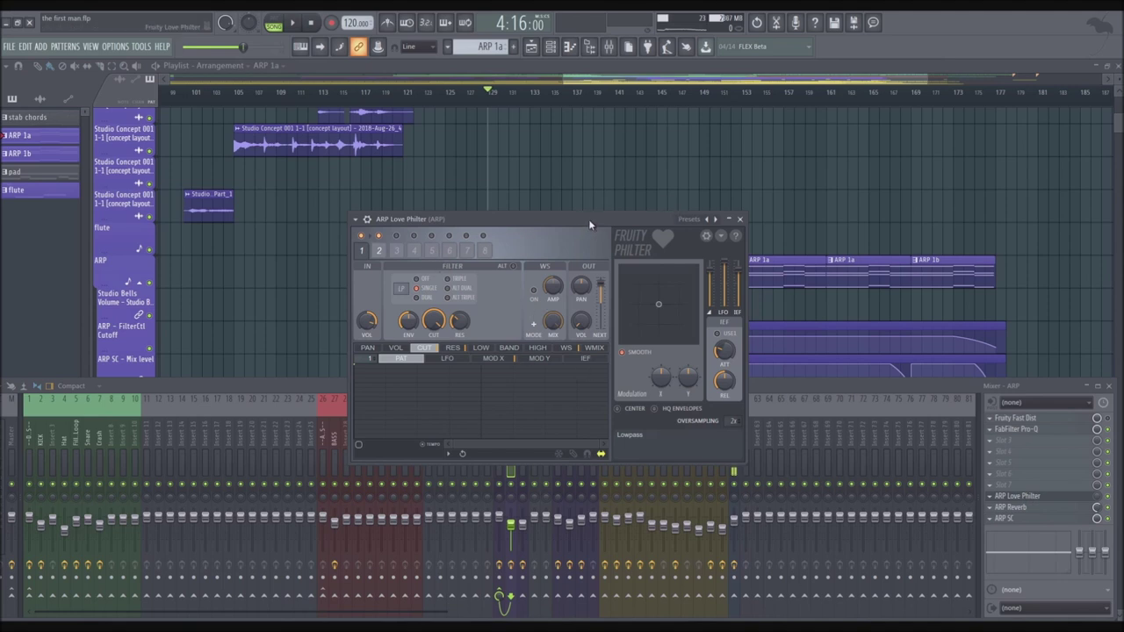
drag(589, 221, 596, 209)
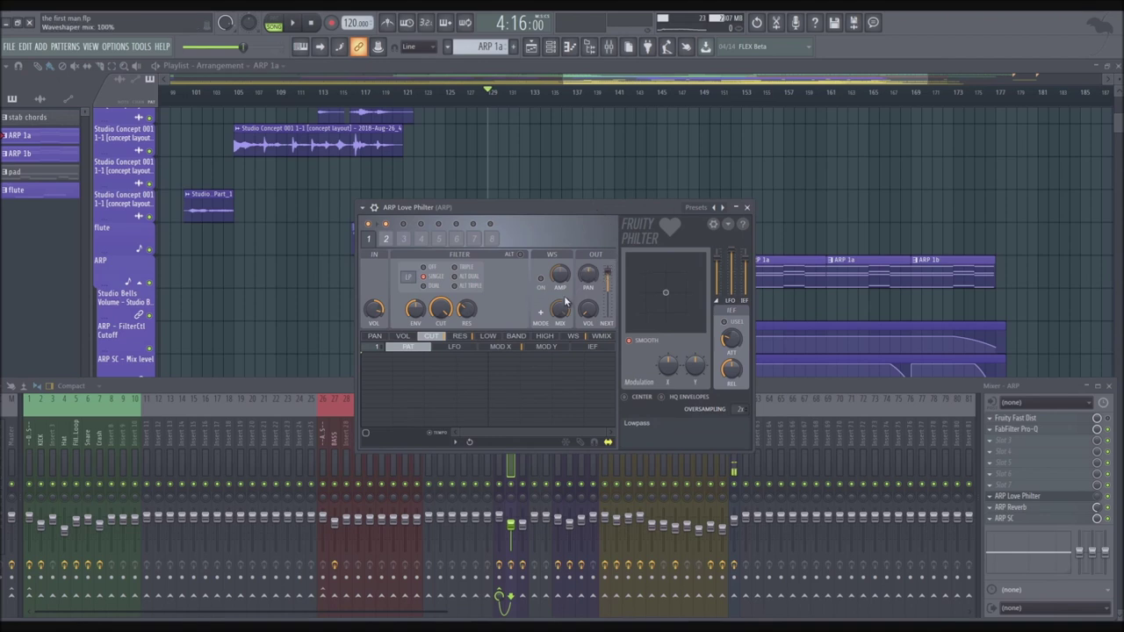
click(746, 208)
Inspect the ARP Reverb and ARP SC Kickstart effects, closing each window afterwards.
click(1034, 509)
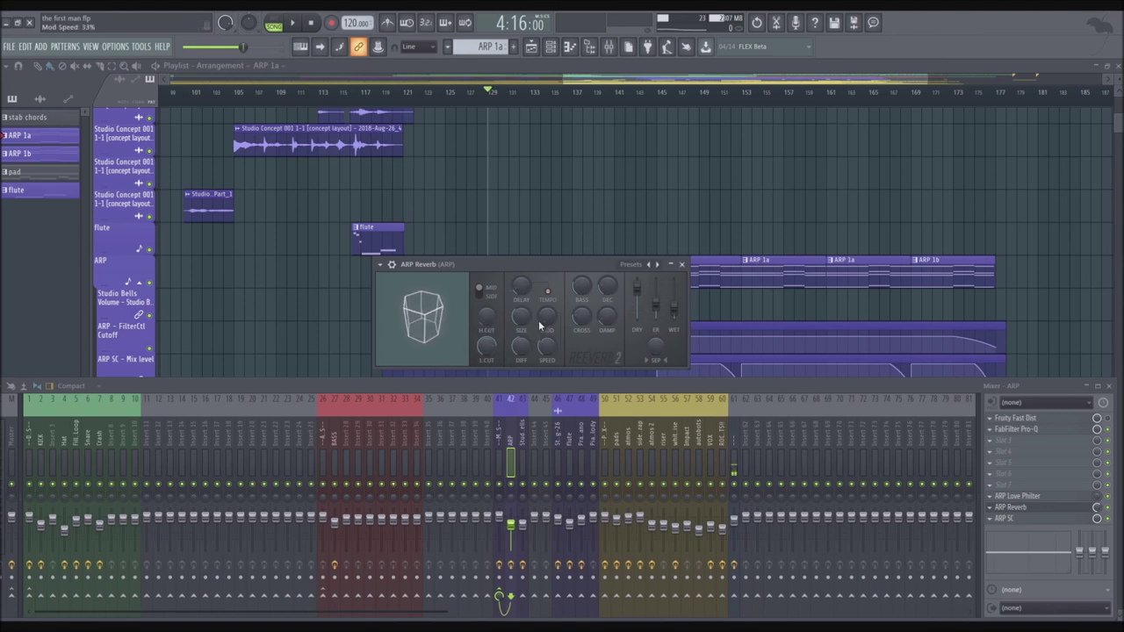
drag(534, 268, 565, 201)
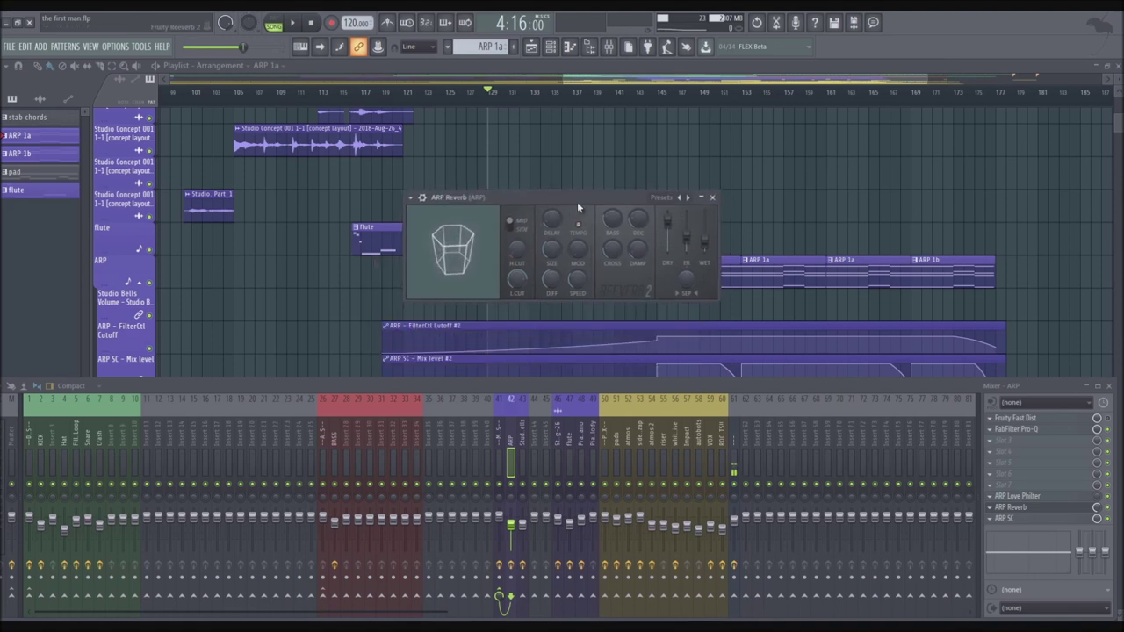
drag(576, 201, 527, 207)
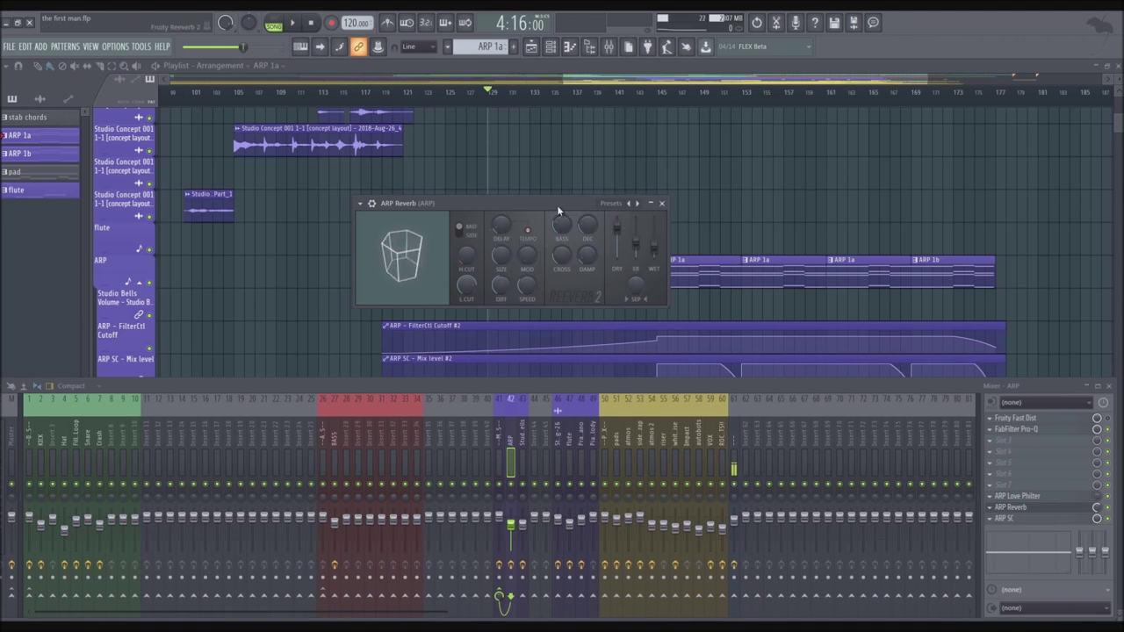
drag(557, 204, 618, 192)
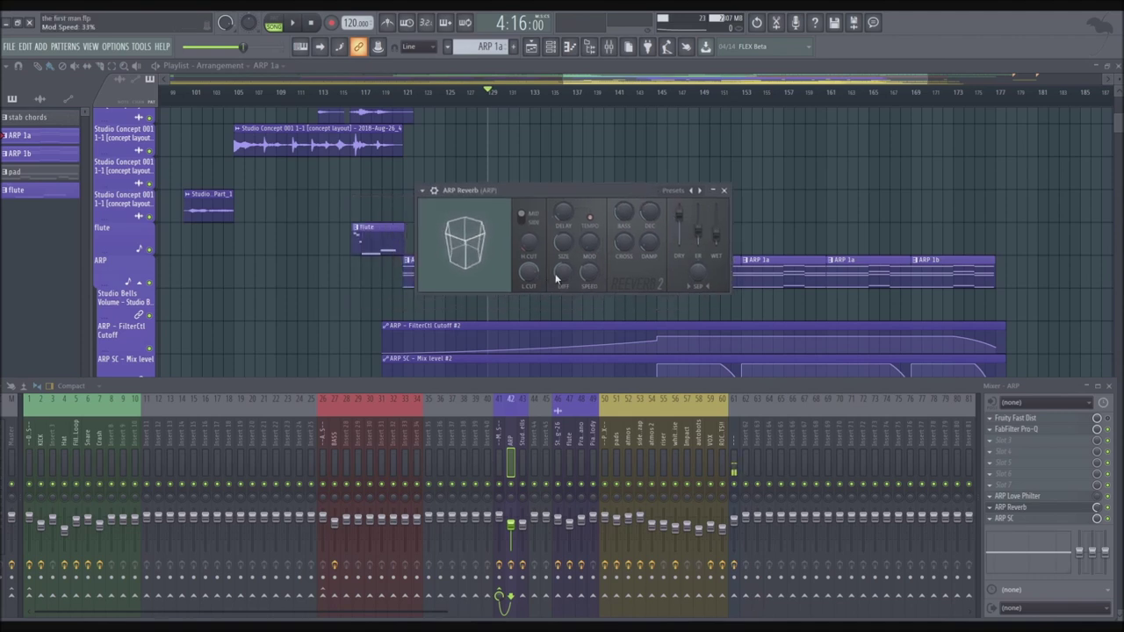
click(723, 189)
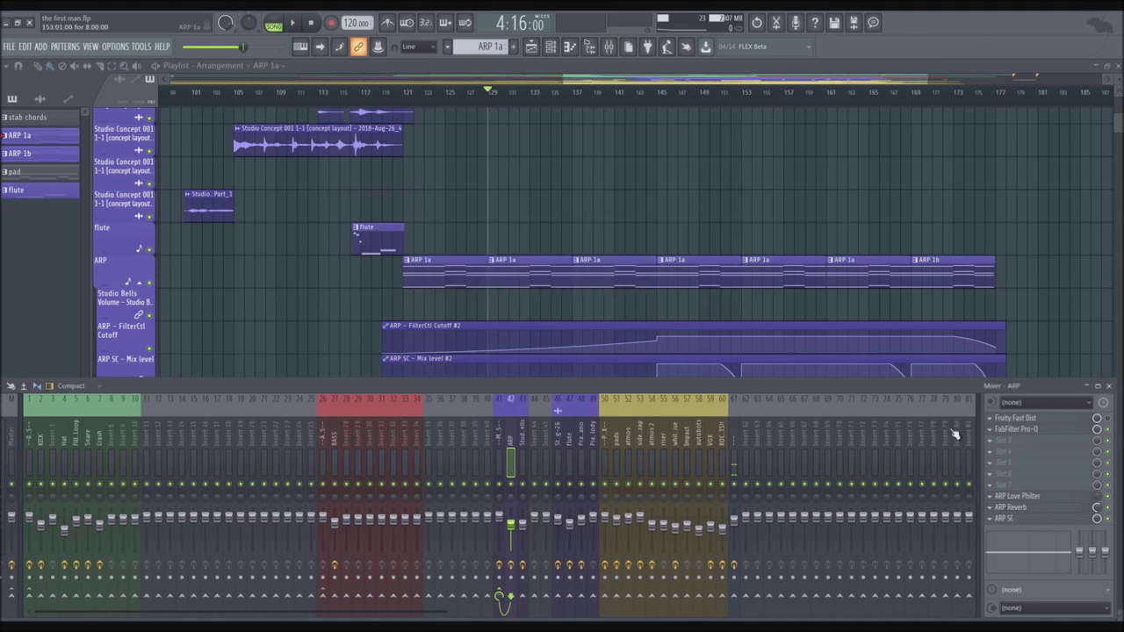
click(1033, 520)
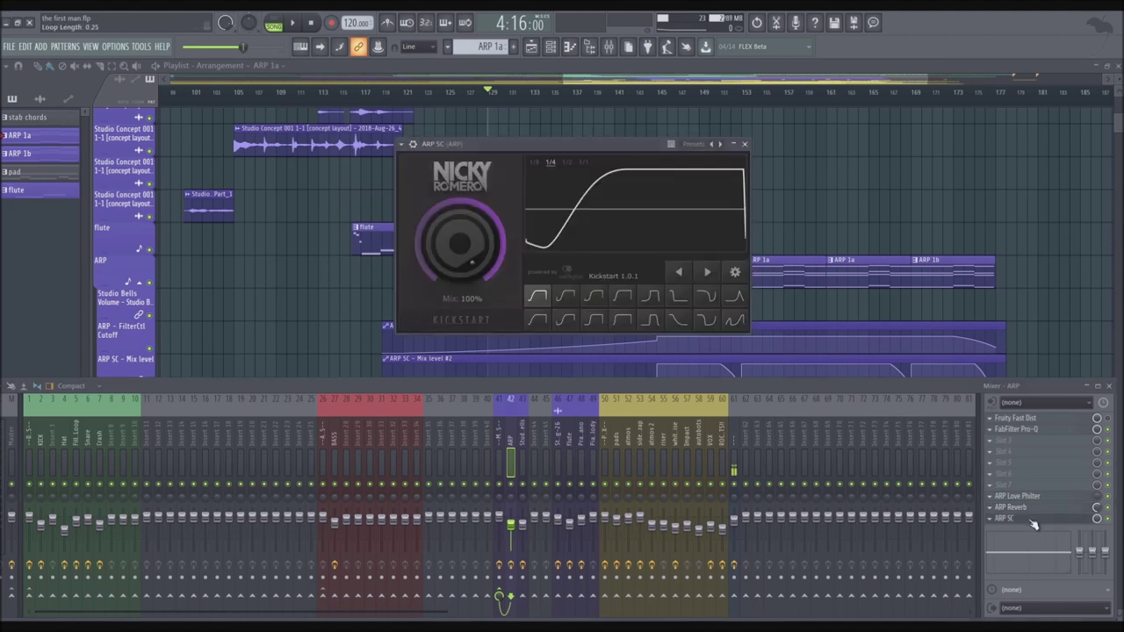
click(1034, 520)
Hide the mixer and mute the four Studio Concept 001 tracks plus the flute and ARP tracks.
key(F9)
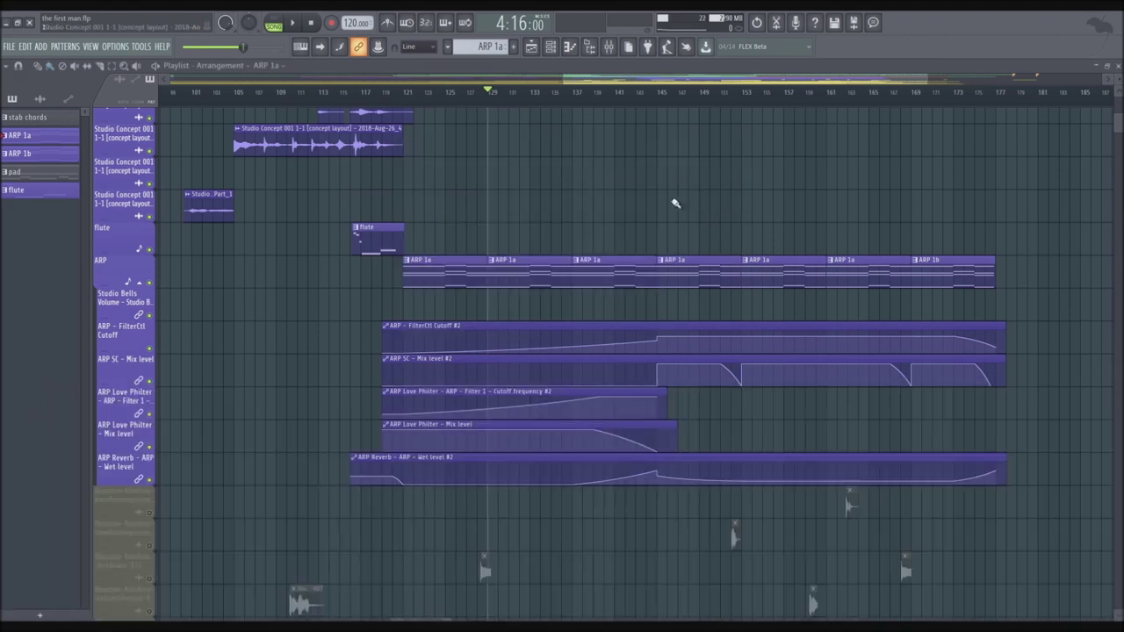
scroll(672, 205, down, 3)
scroll(602, 298, down, 3)
scroll(705, 369, up, 3)
scroll(707, 365, up, 8)
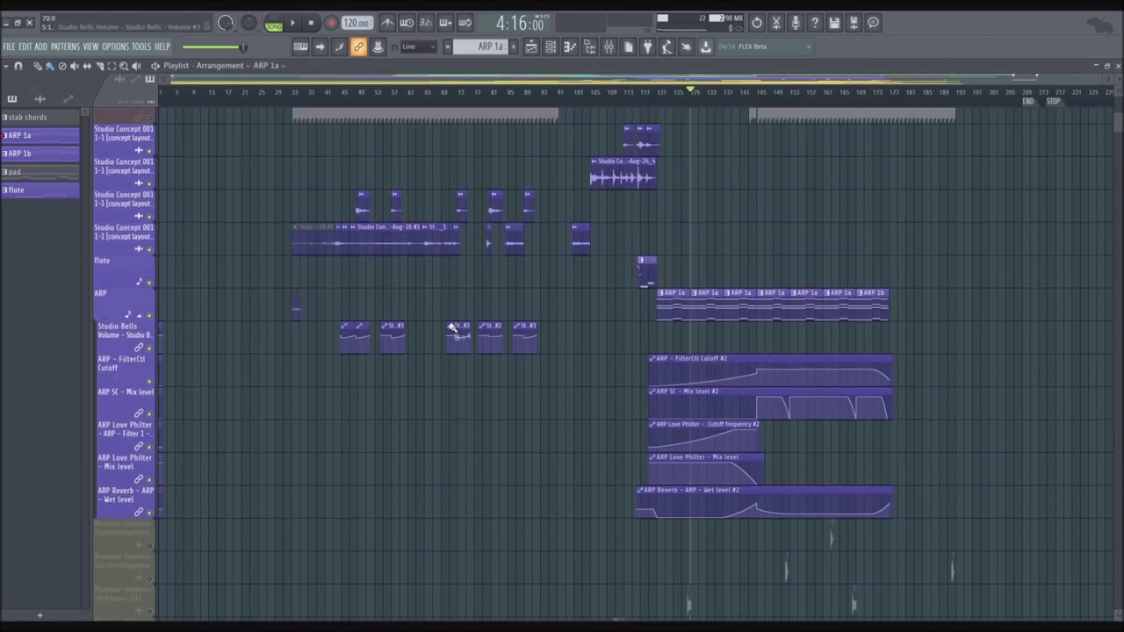
scroll(276, 319, down, 3)
click(150, 216)
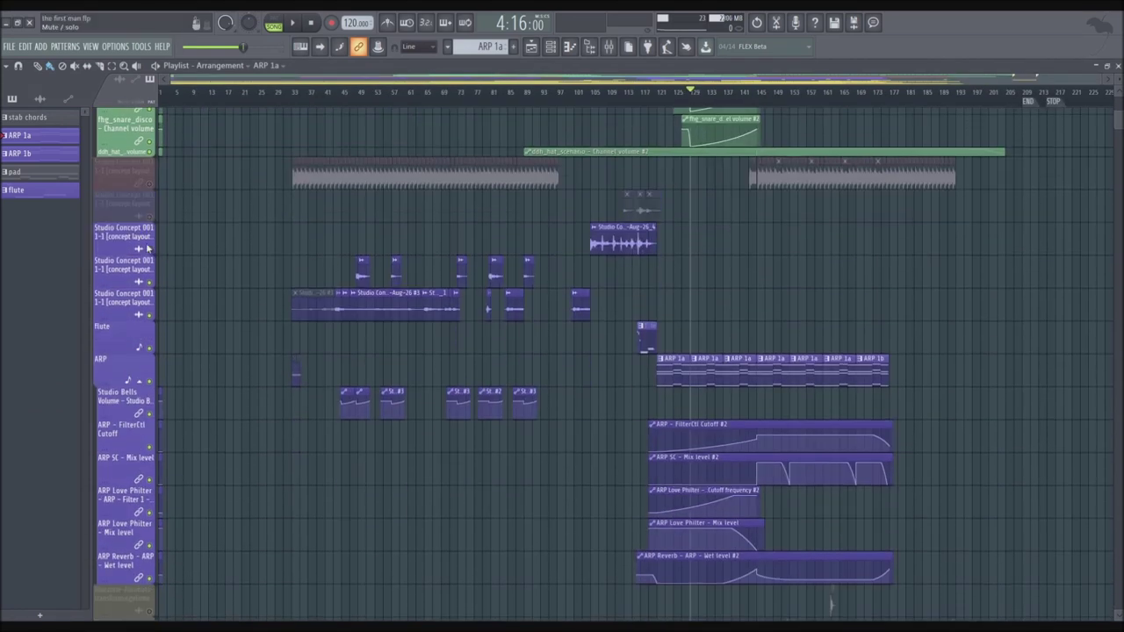
click(149, 248)
click(150, 281)
click(148, 314)
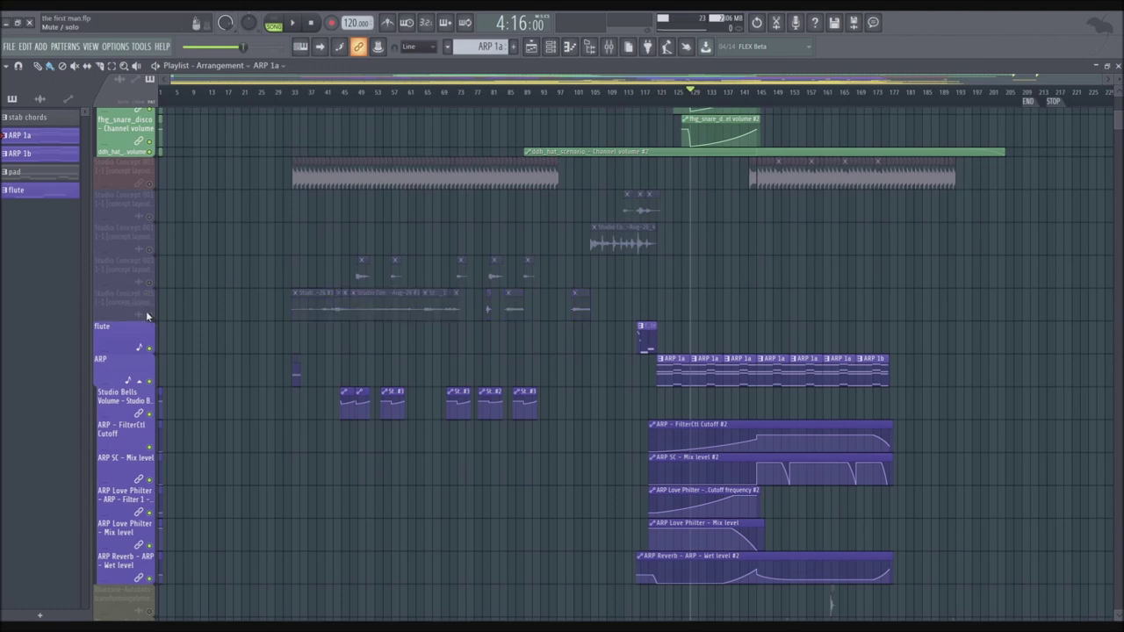
click(149, 348)
click(149, 380)
Unmute the two Bluezone Autobots, texturedelement, shutdown-010 and startup-005 sound-effect tracks.
scroll(178, 369, down, 10)
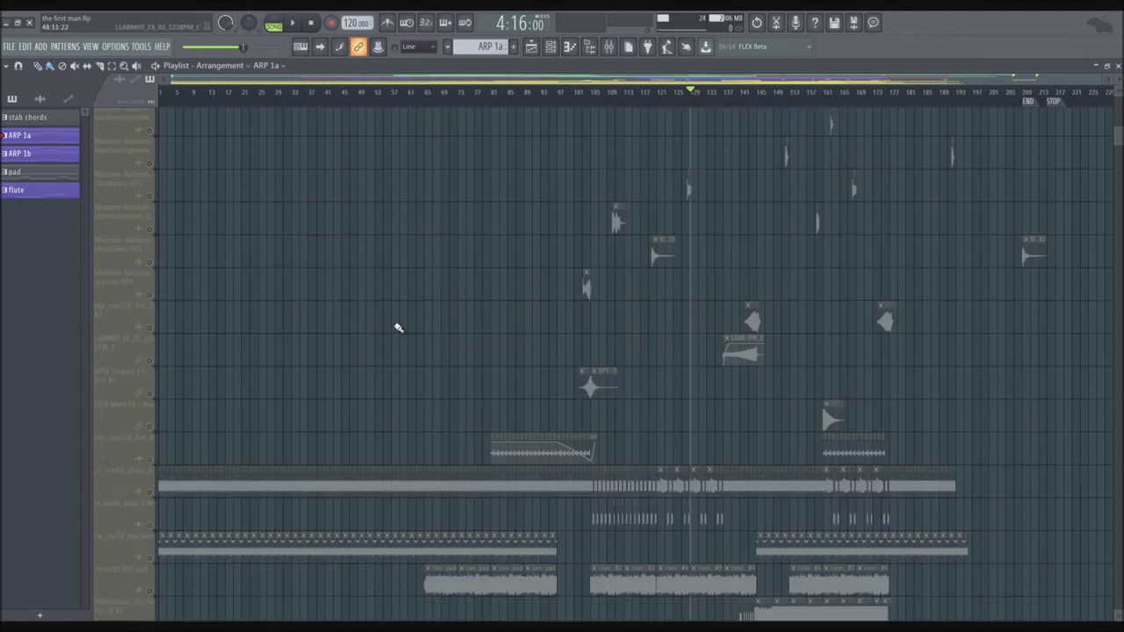
scroll(368, 299, up, 1)
click(150, 282)
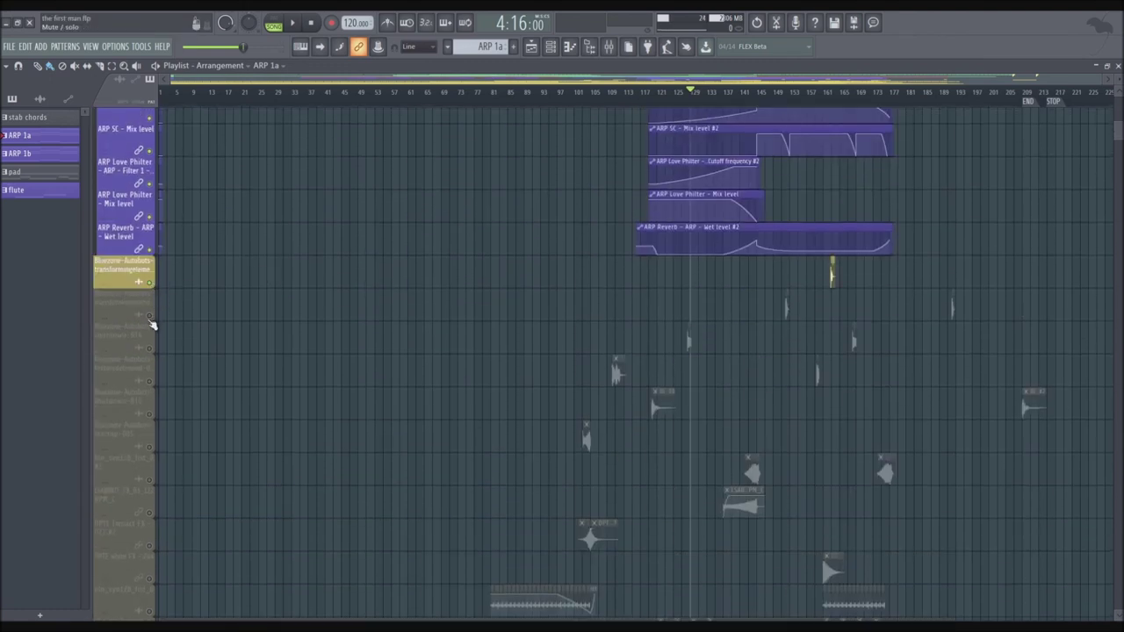
click(149, 315)
scroll(151, 351, down, 2)
click(149, 314)
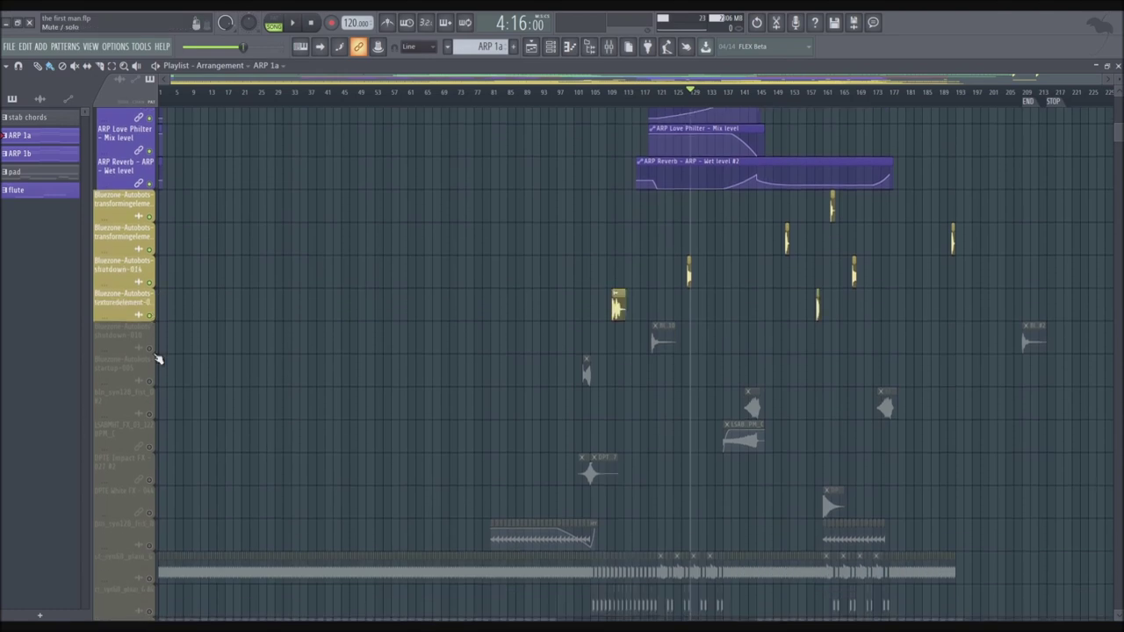
click(149, 348)
click(150, 380)
Unmute the bln_syn128, LSABMHT, DPTE Impact/White, ct_syn60, rw_noi70_machine and concept 001 pad tracks.
scroll(151, 368, down, 6)
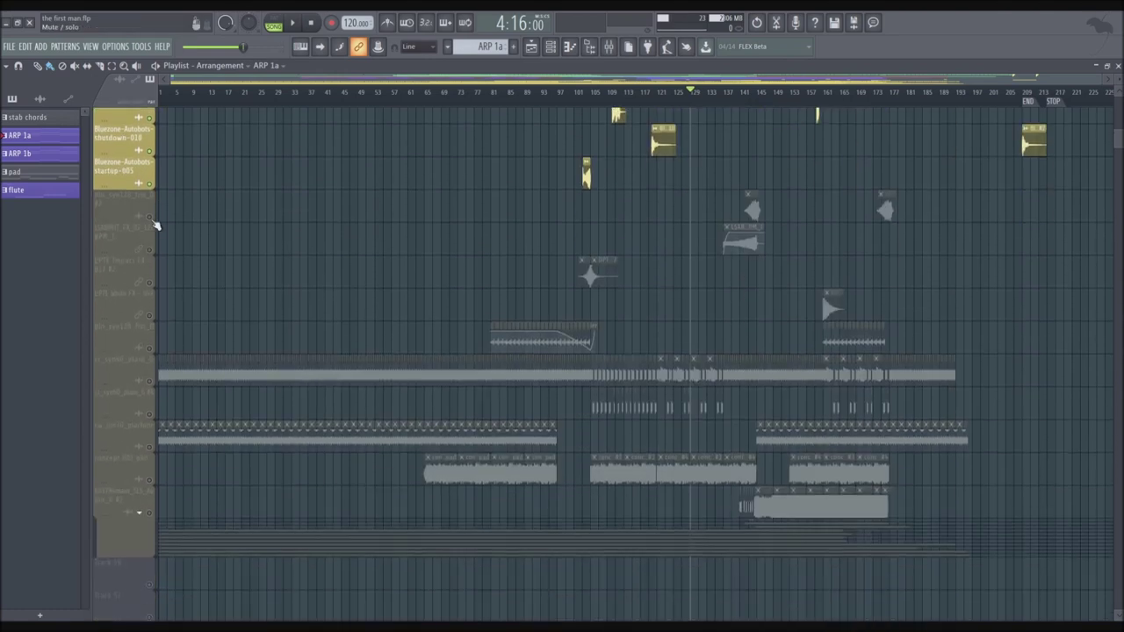
click(149, 216)
click(151, 250)
click(150, 283)
click(150, 315)
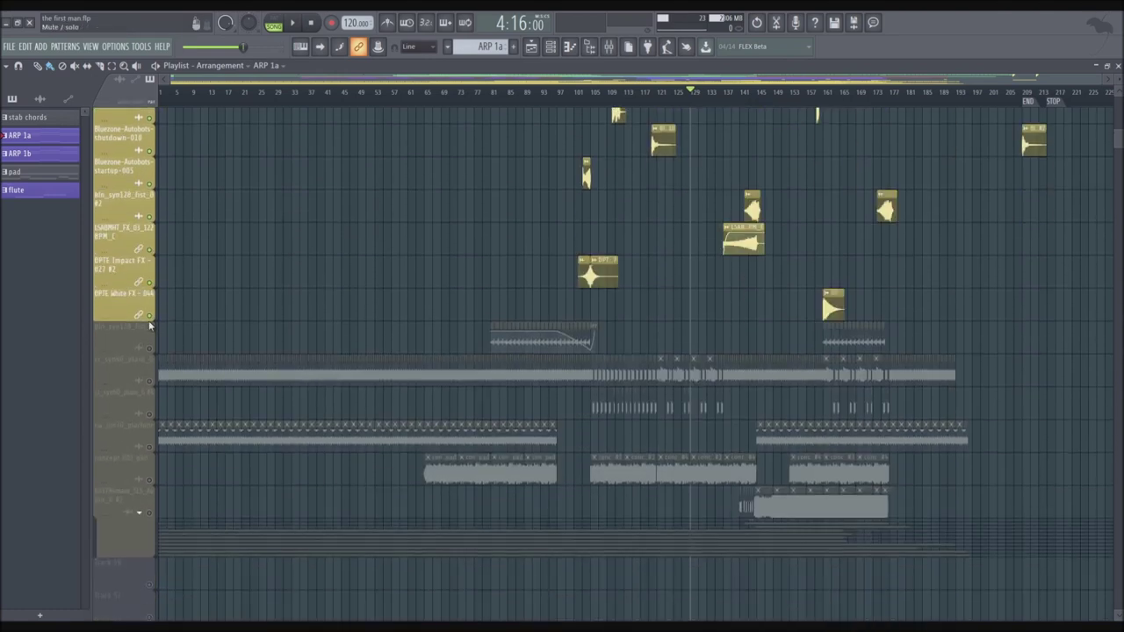
click(150, 349)
click(150, 380)
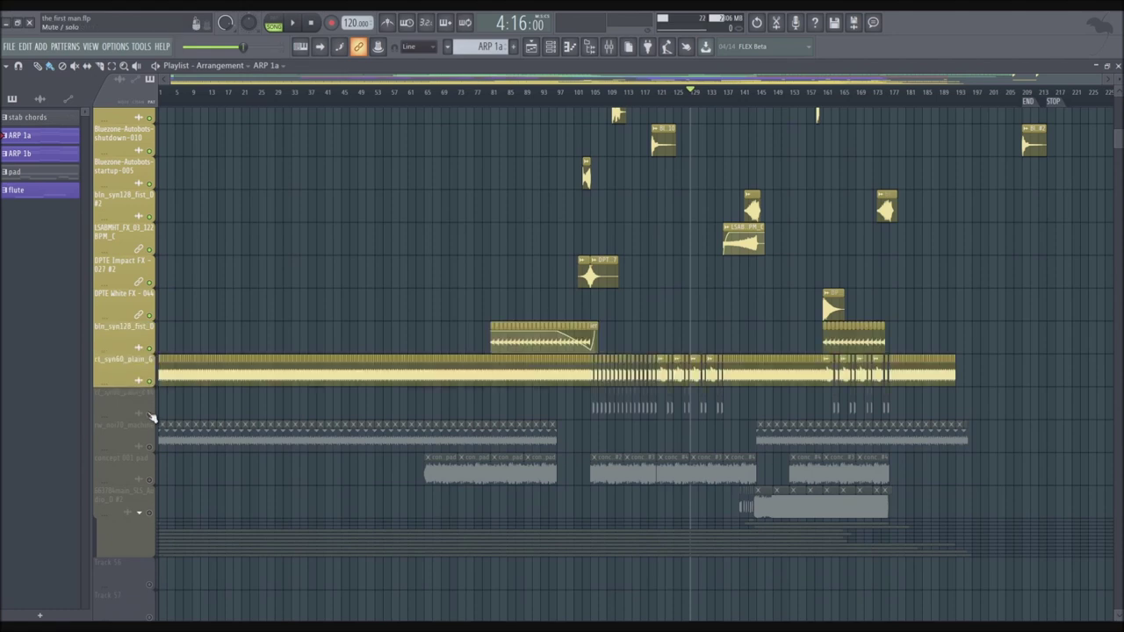
click(149, 412)
click(150, 446)
click(149, 479)
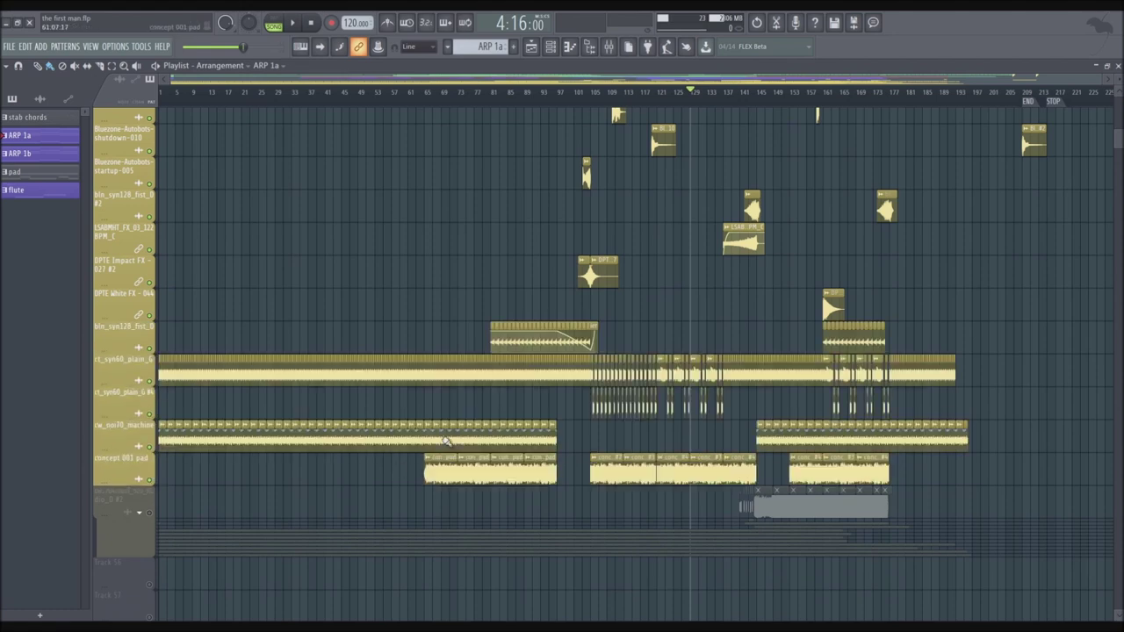
Preview the Bluezone, LSABMHT, bln_syn128_fist_D #2 and DPTE Impact clips, then stop playback.
scroll(627, 375, up, 4)
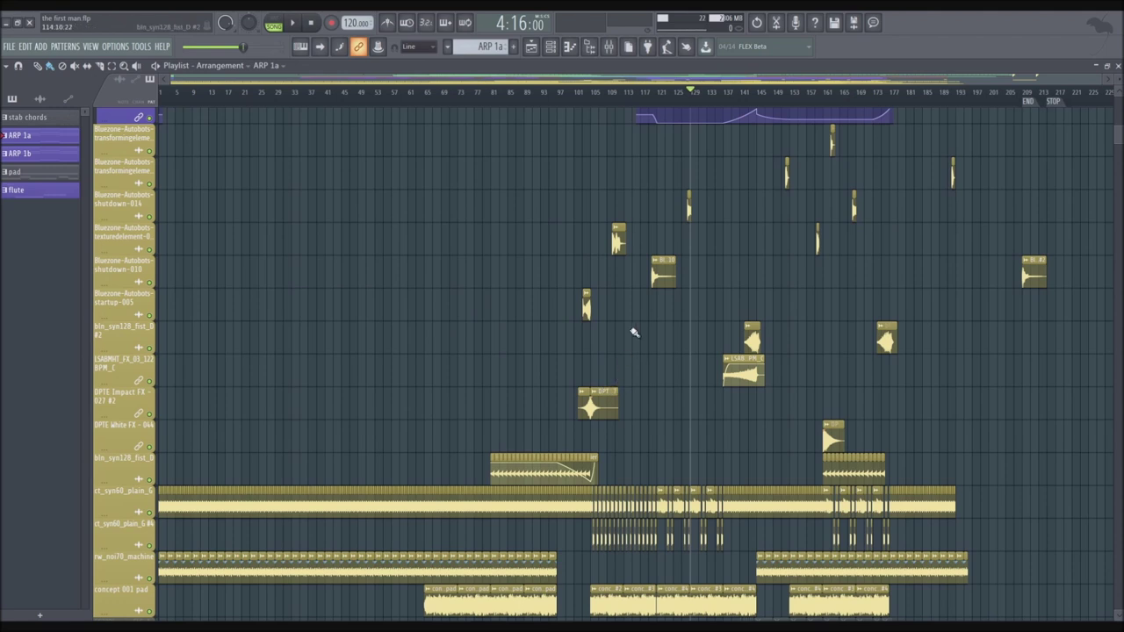
click(610, 239)
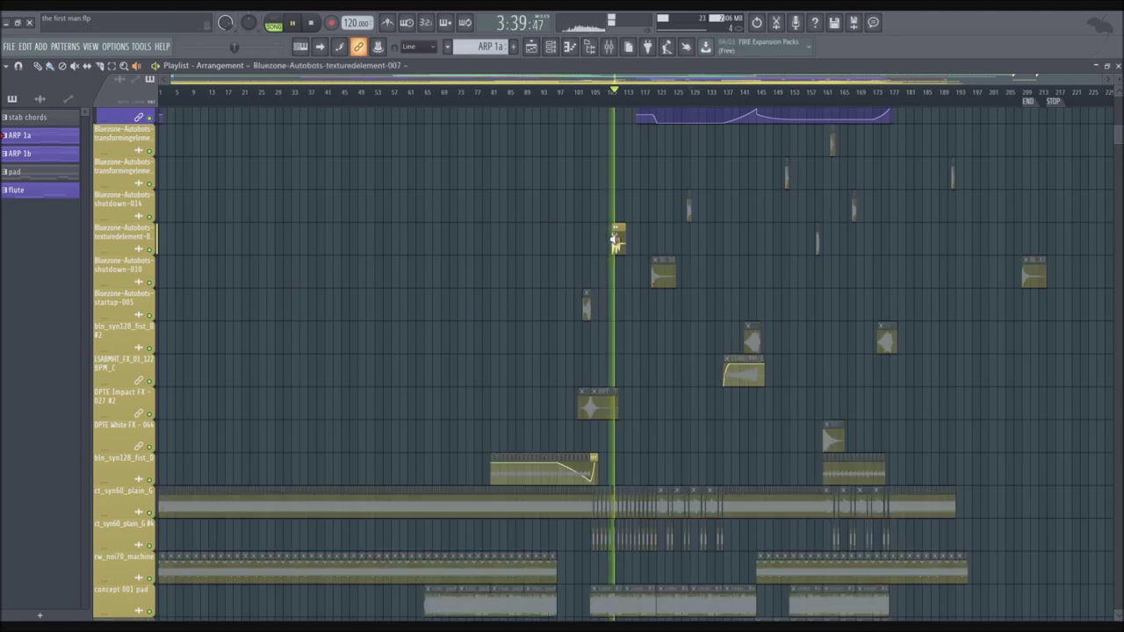
click(649, 278)
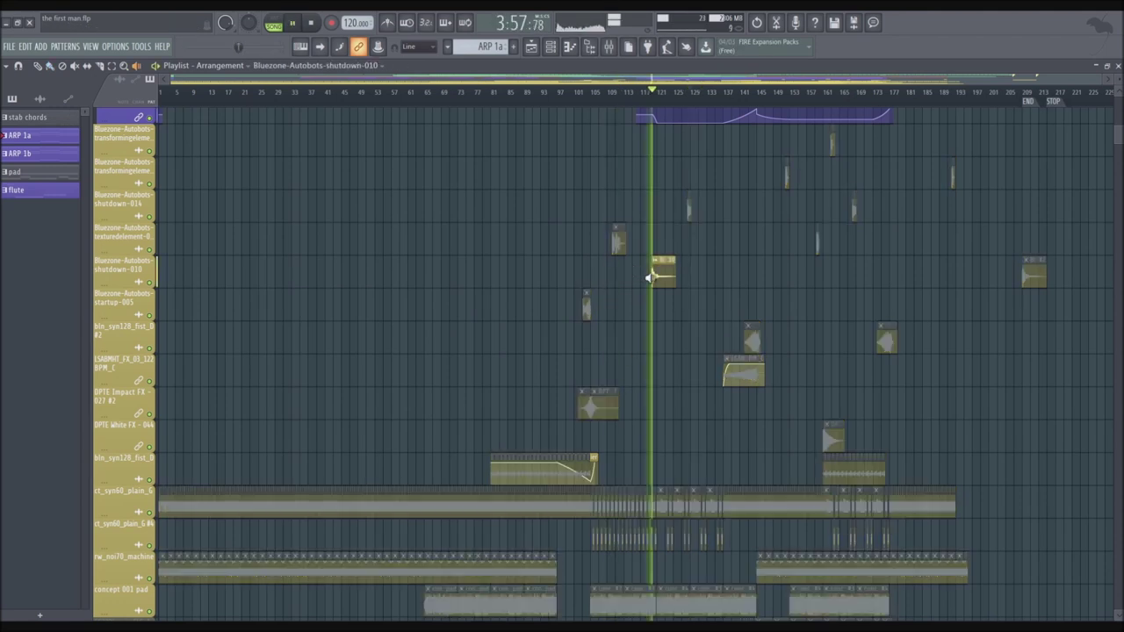
click(743, 370)
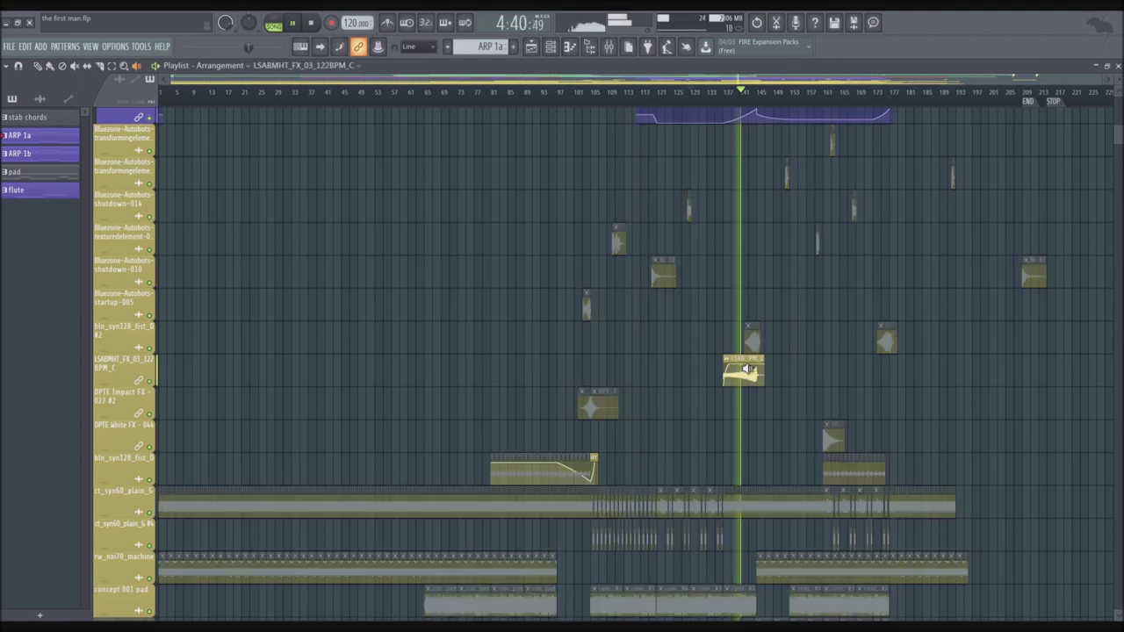
click(747, 370)
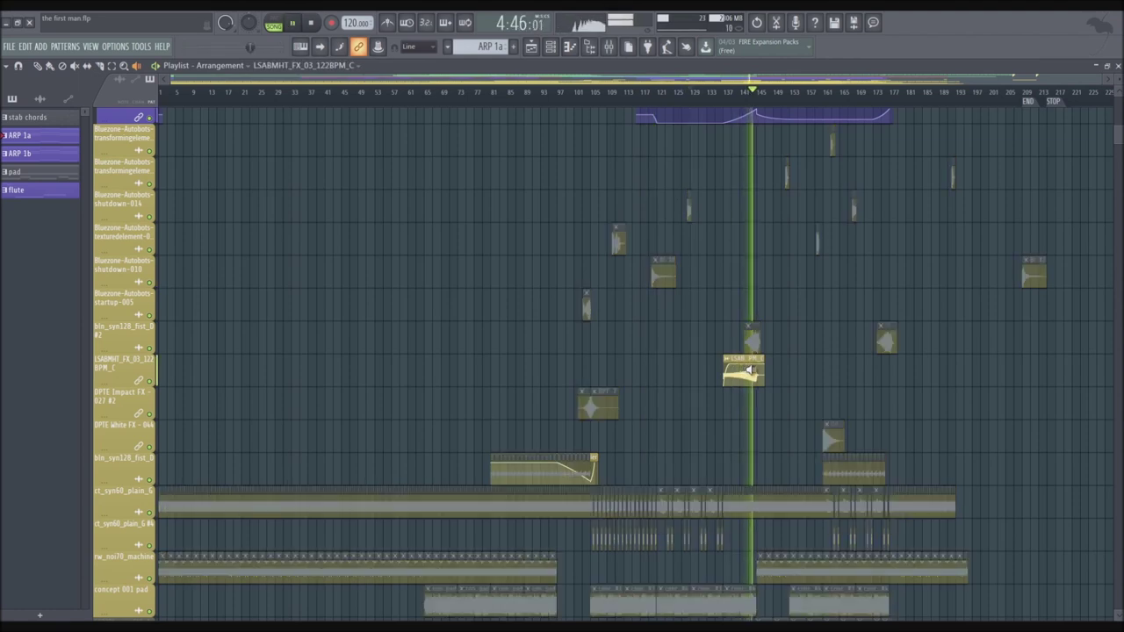
click(749, 334)
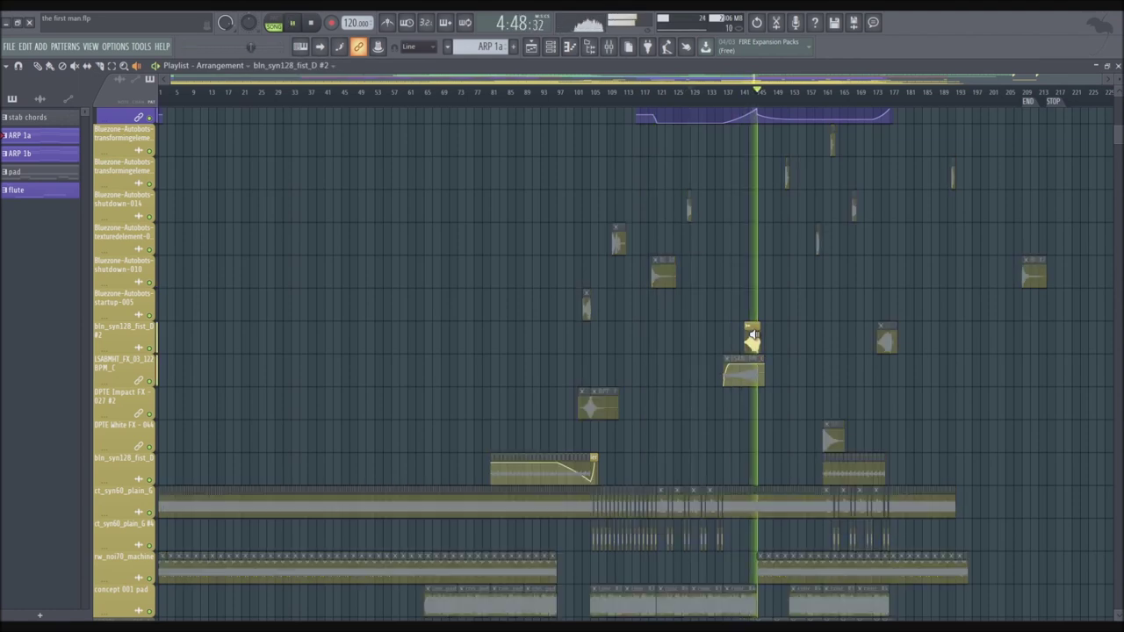
click(590, 407)
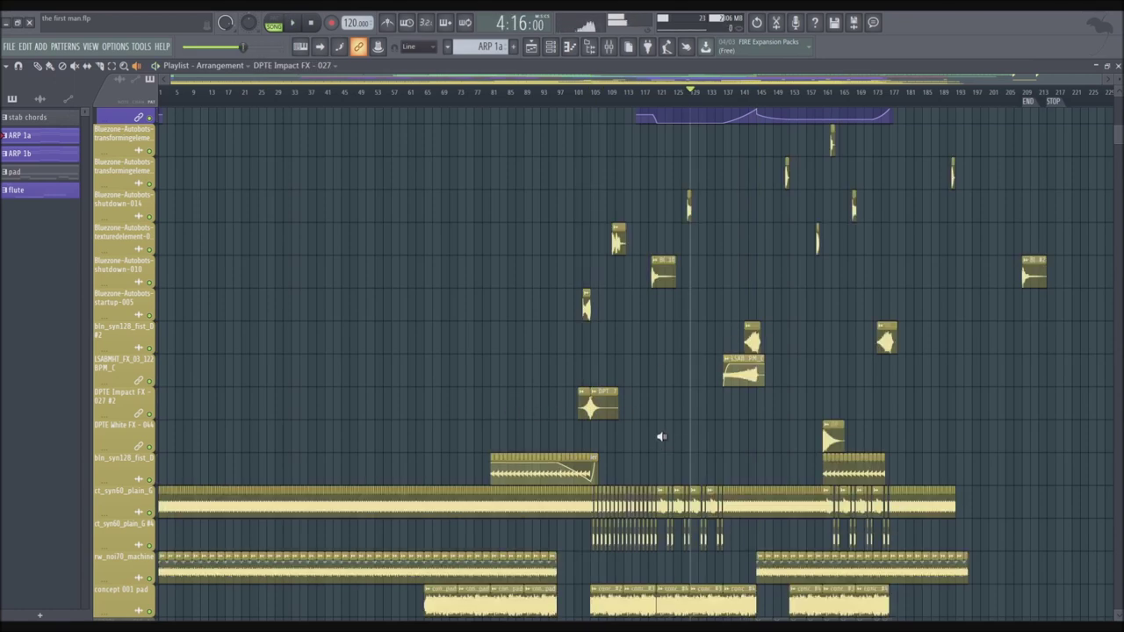
key(space)
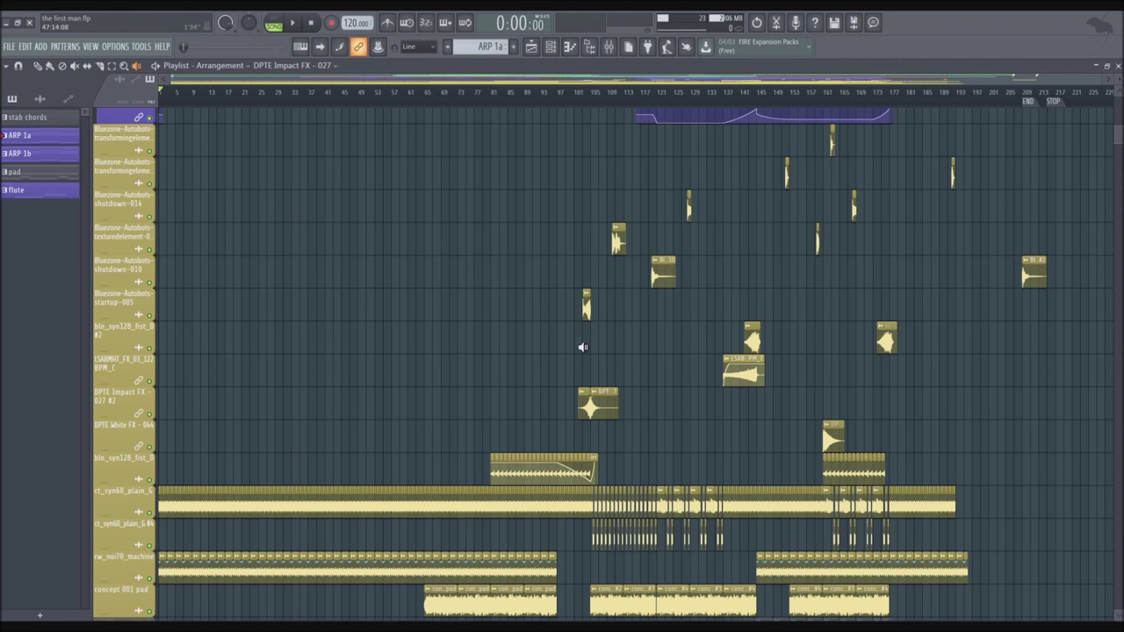
Scrub the ct_syn60_plain_G clip, then unmute the 663784main_SLS_Audio_0 #2 track.
scroll(369, 316, down, 5)
ctrl+scroll(181, 300, up, 4)
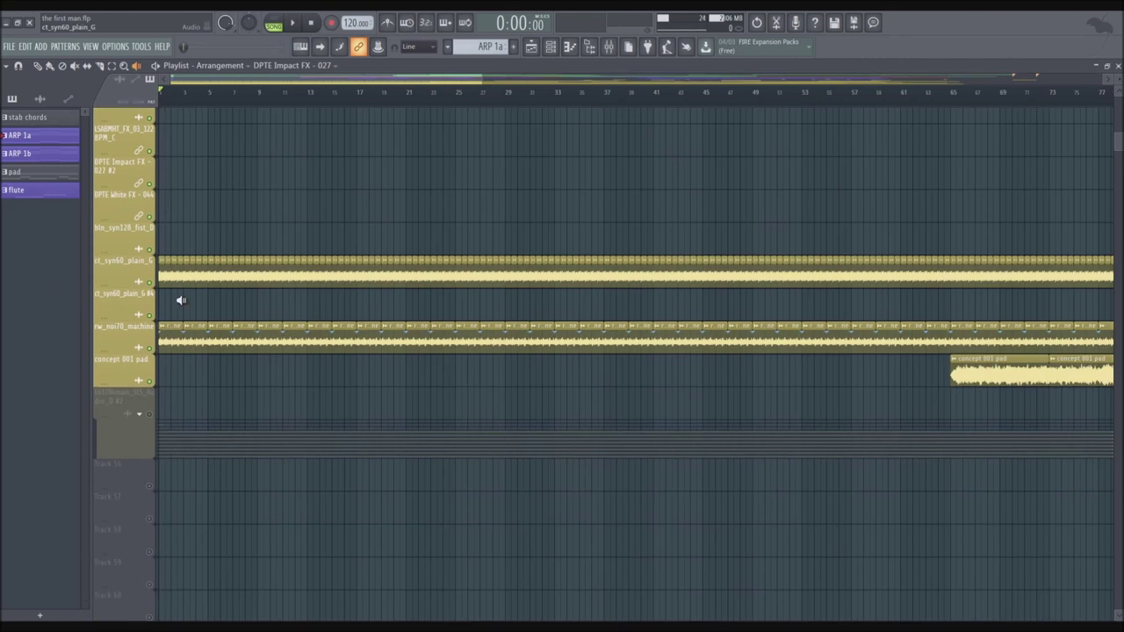
scroll(242, 292, up, 2)
drag(316, 277, 377, 275)
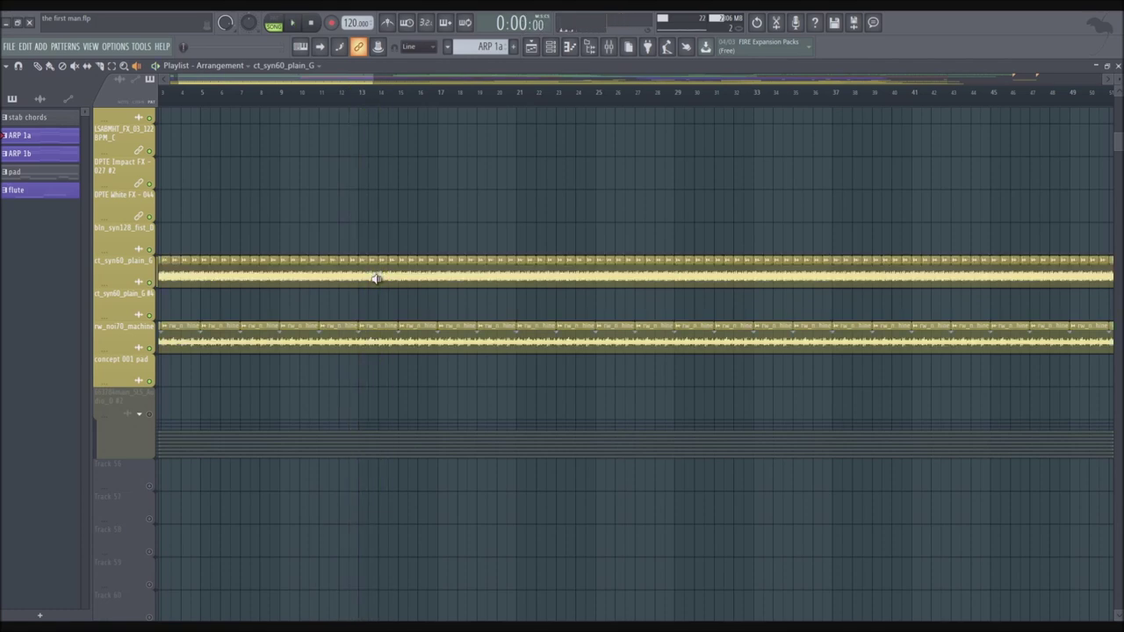
scroll(376, 275, down, 7)
click(151, 416)
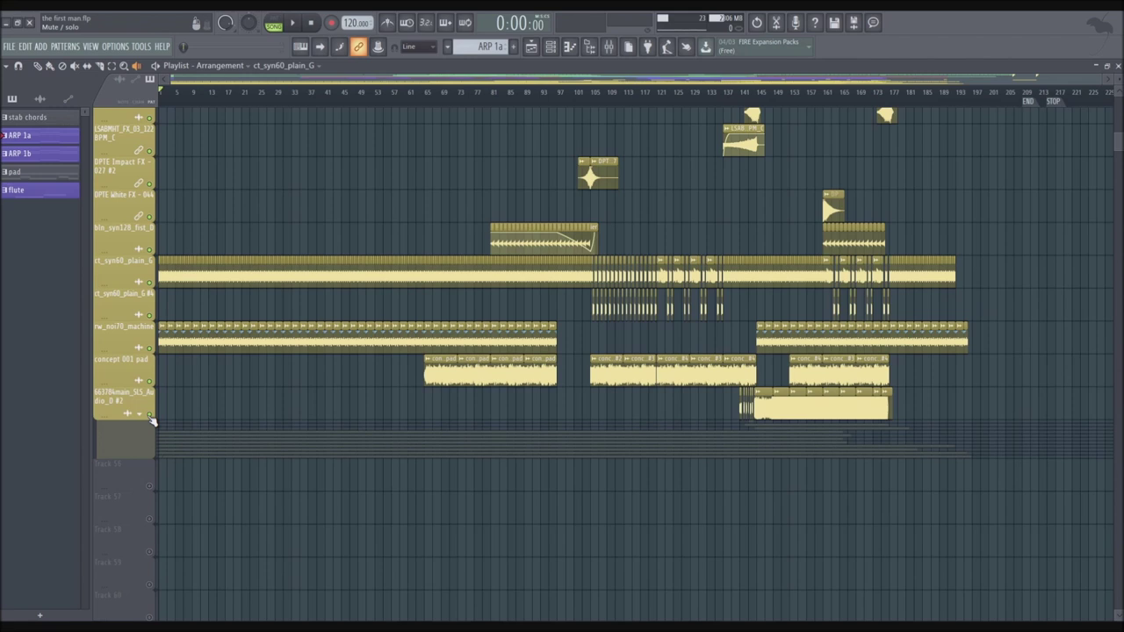
Unmute the ct_syn60 volume, sidechain zap delay mix, rw_noi70_machine volume and atmos sc mix automations.
scroll(152, 423, down, 5)
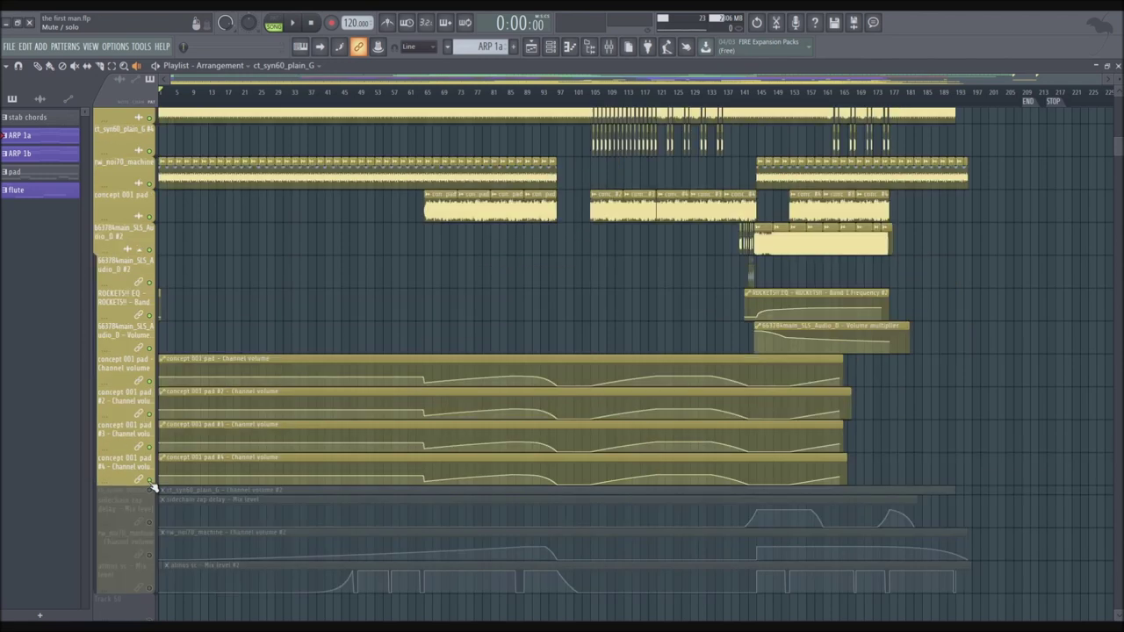
click(150, 491)
click(149, 522)
click(149, 555)
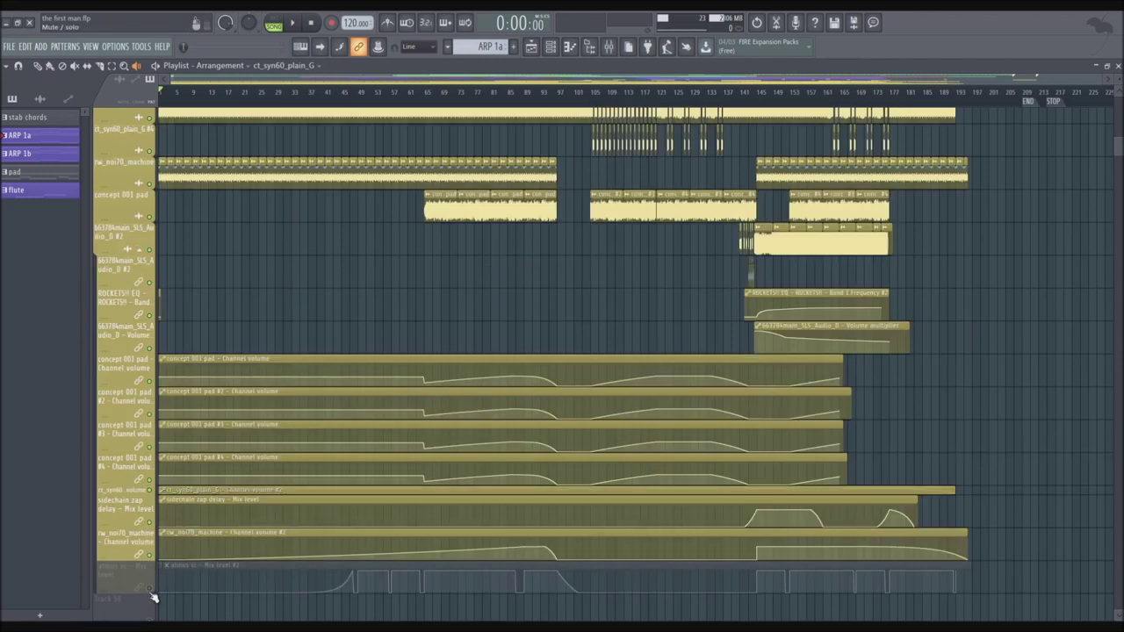
click(151, 590)
Audition the ct_syn60_plain_G and chopped synth clips around bars 106 and 121.
scroll(396, 431, up, 6)
scroll(351, 267, down, 2)
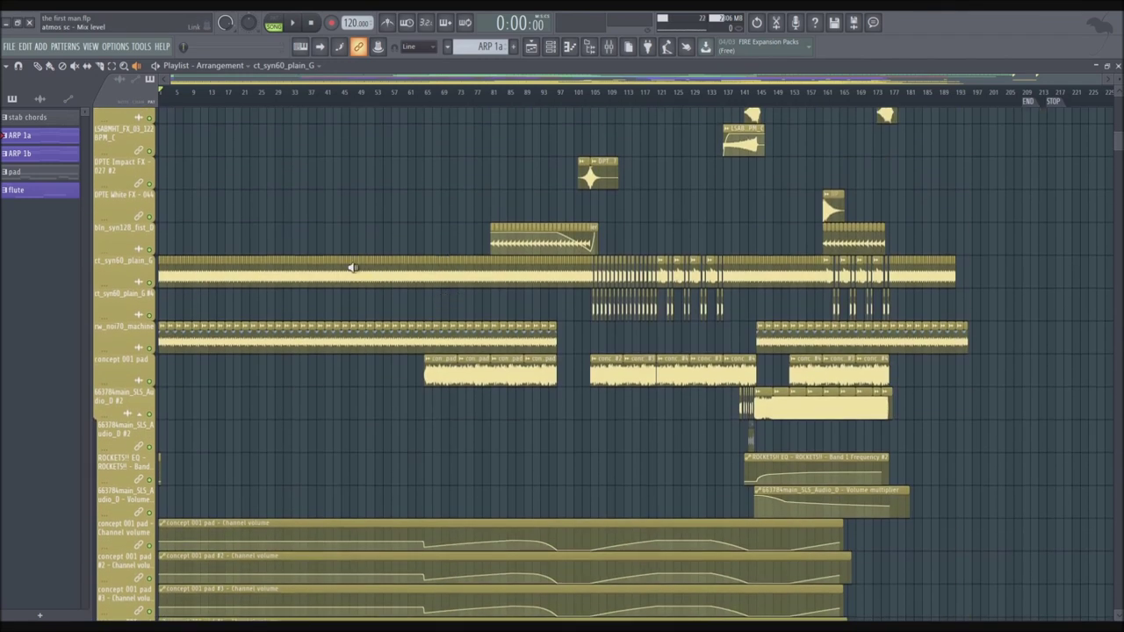
drag(425, 272, 474, 294)
scroll(477, 301, up, 3)
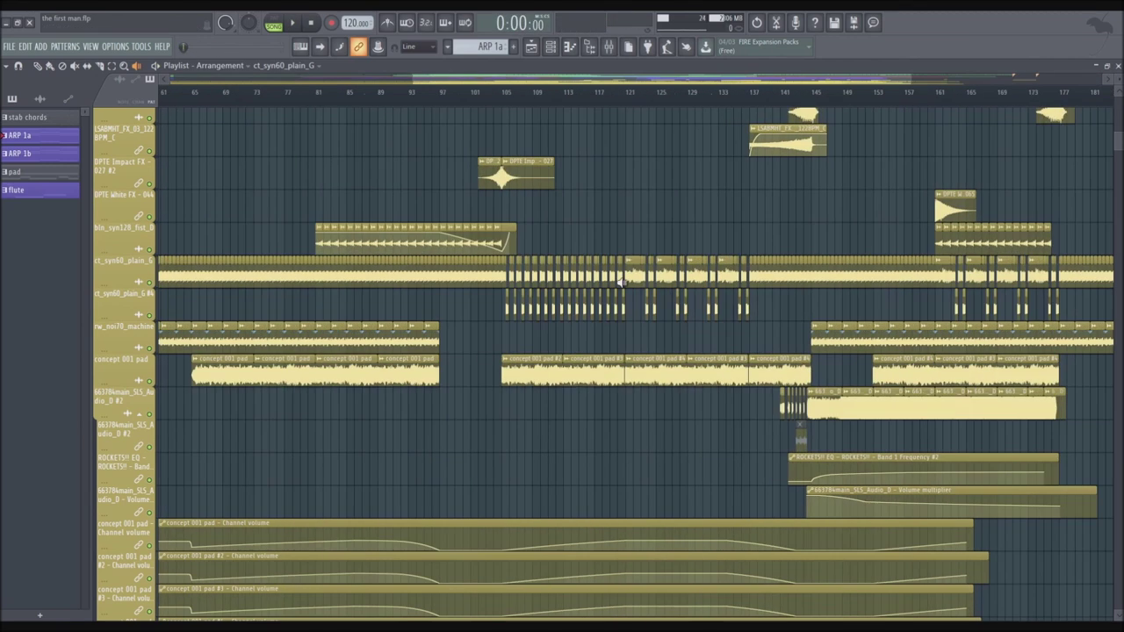
scroll(439, 273, up, 3)
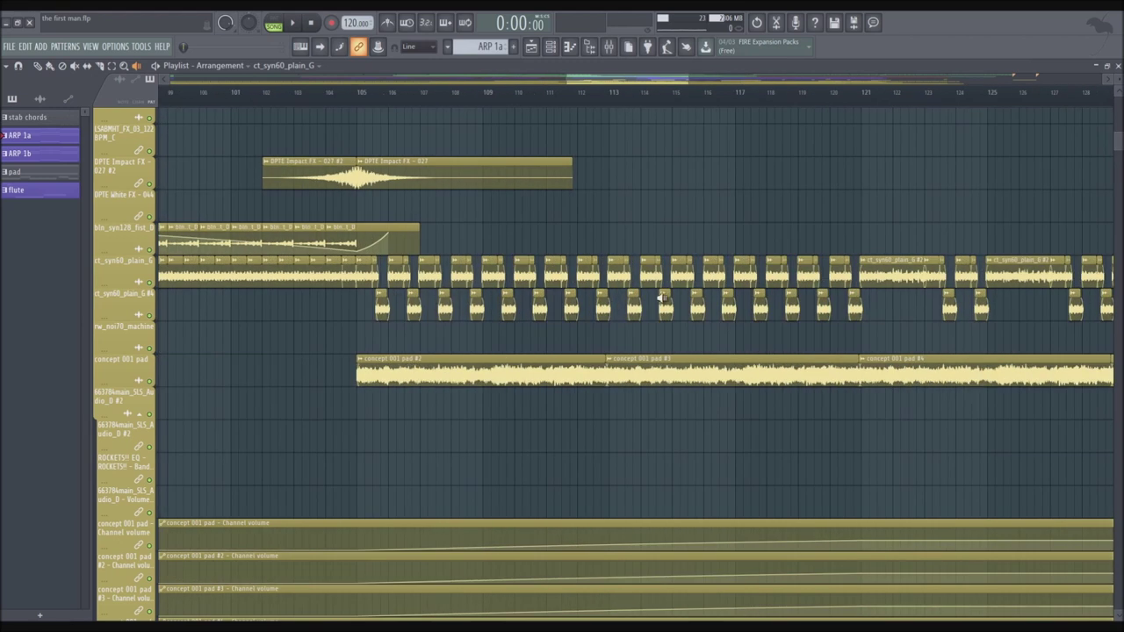
scroll(409, 288, down, 3)
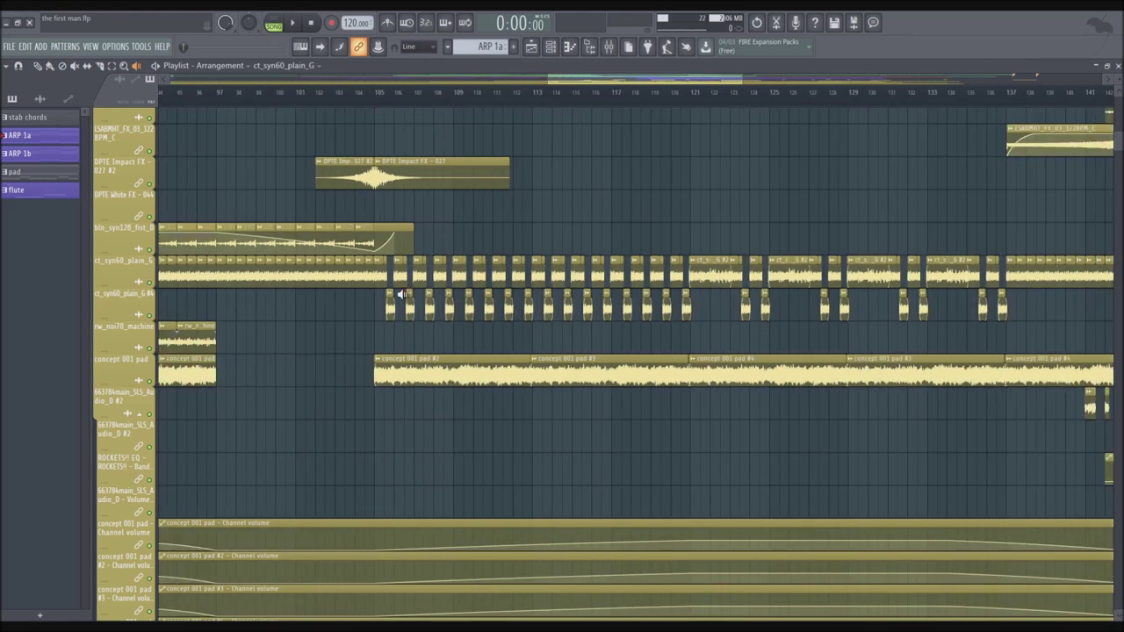
drag(399, 289, 401, 290)
drag(698, 279, 698, 279)
scroll(699, 290, up, 2)
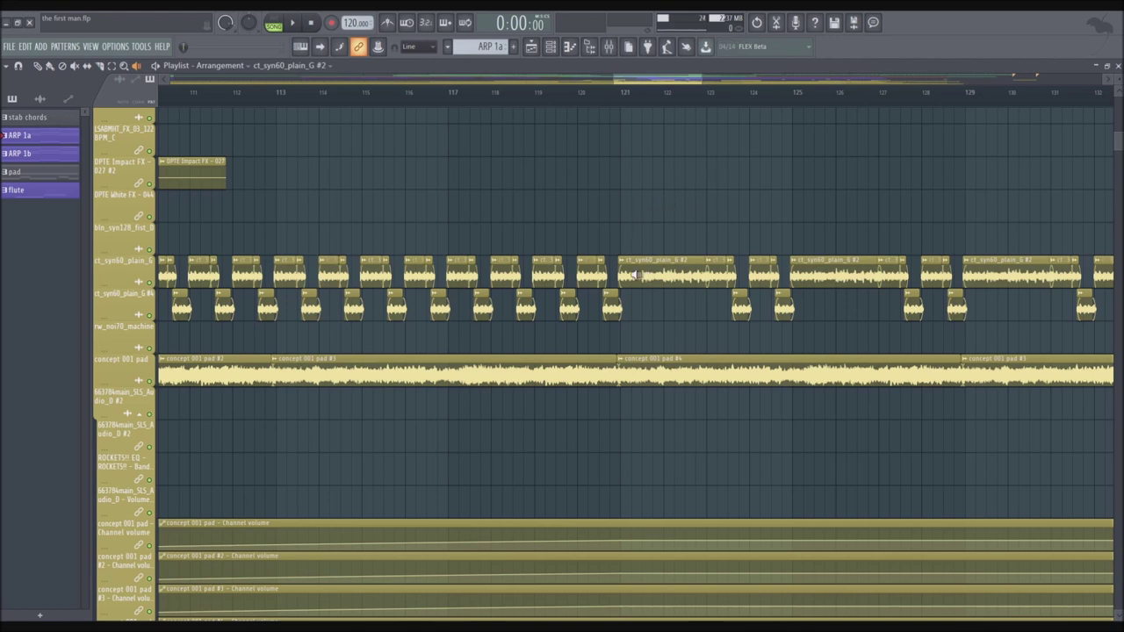
scroll(527, 226, down, 4)
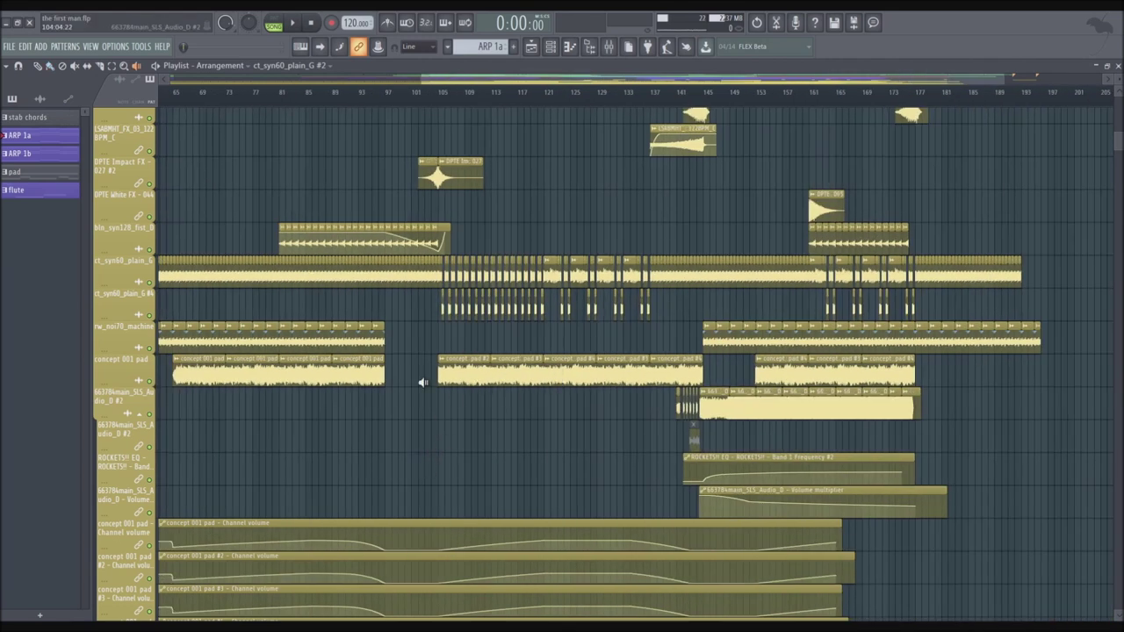
scroll(422, 383, up, 4)
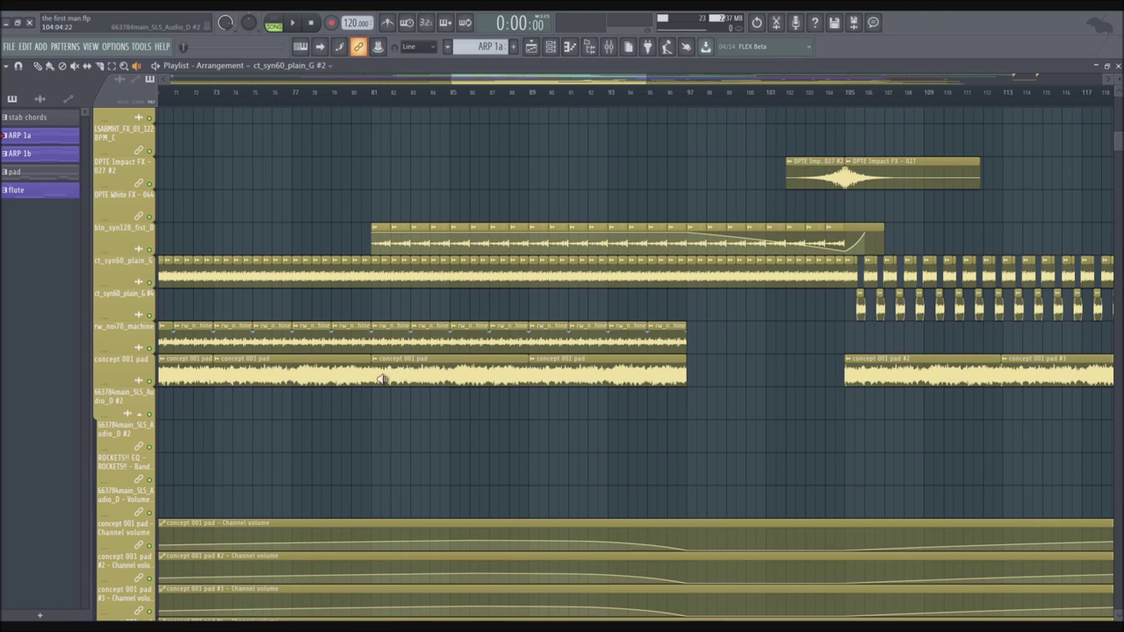
click(383, 378)
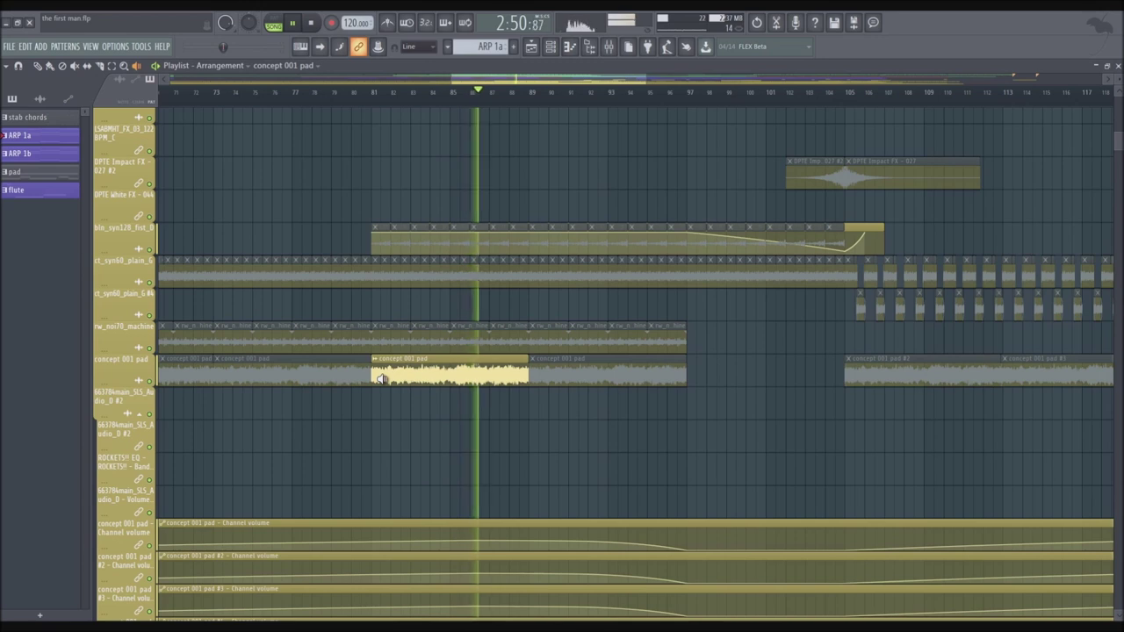
key(space)
scroll(380, 369, down, 5)
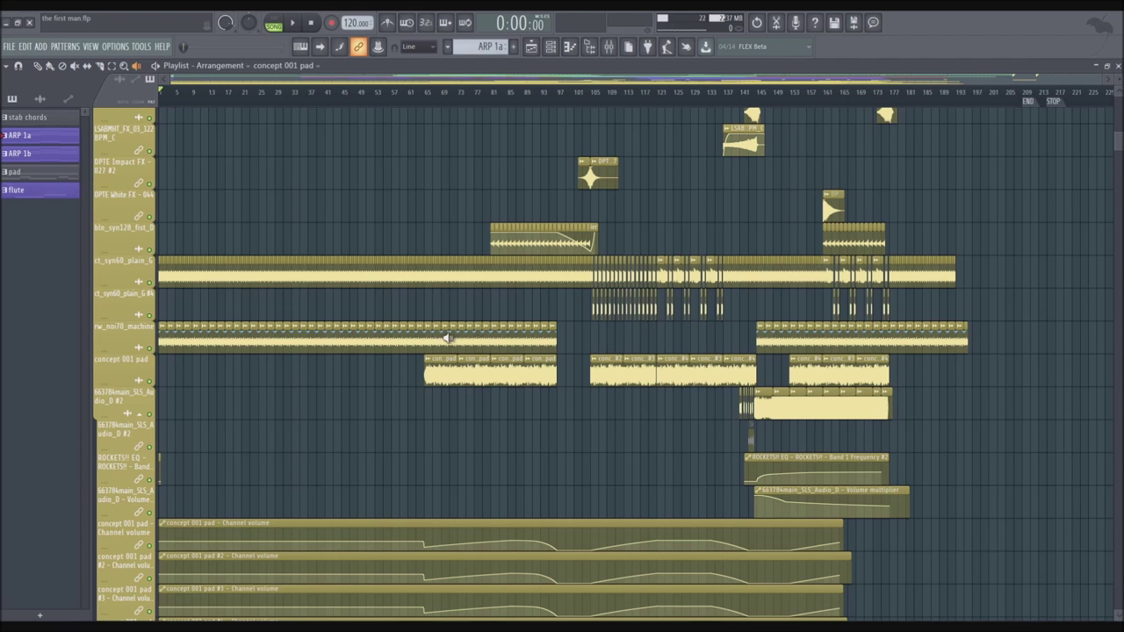
drag(448, 337, 506, 332)
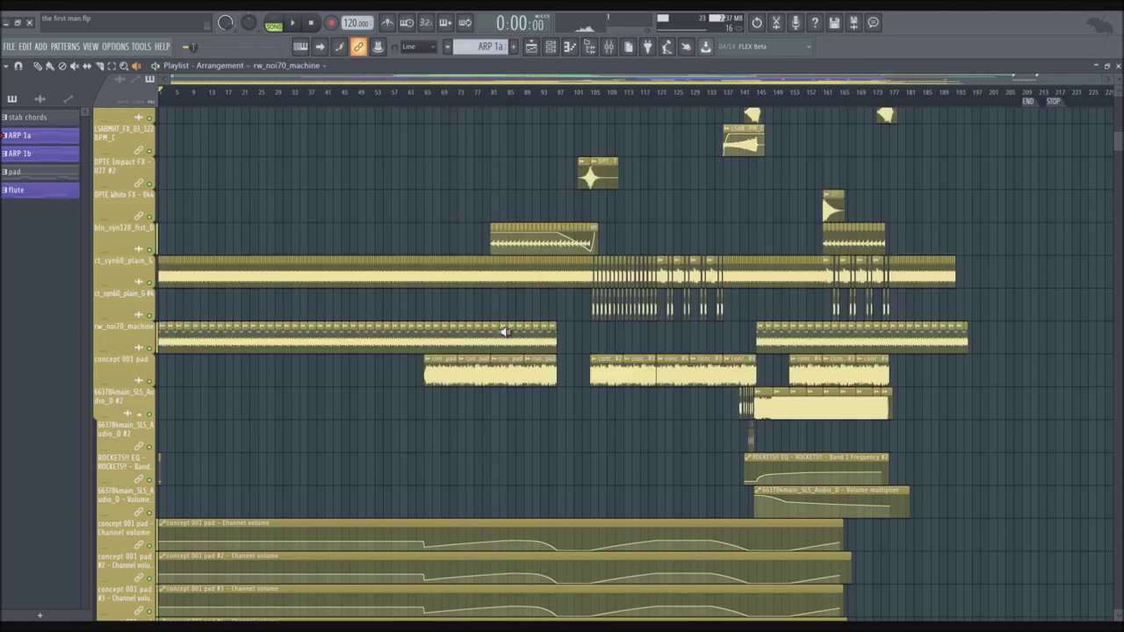
scroll(892, 465, up, 5)
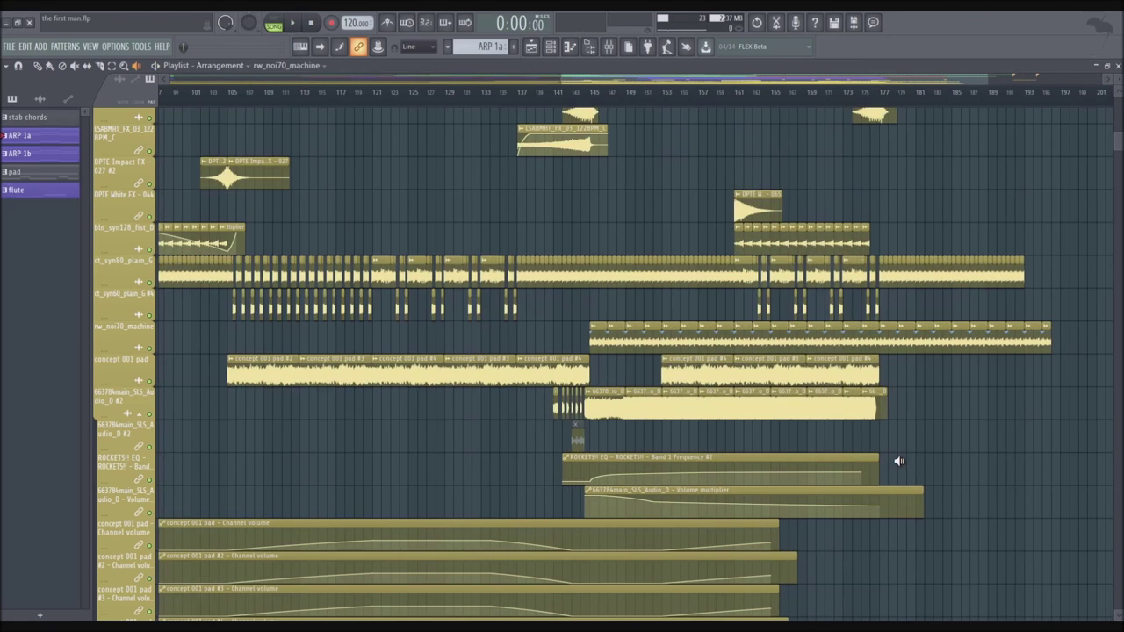
scroll(498, 345, down, 3)
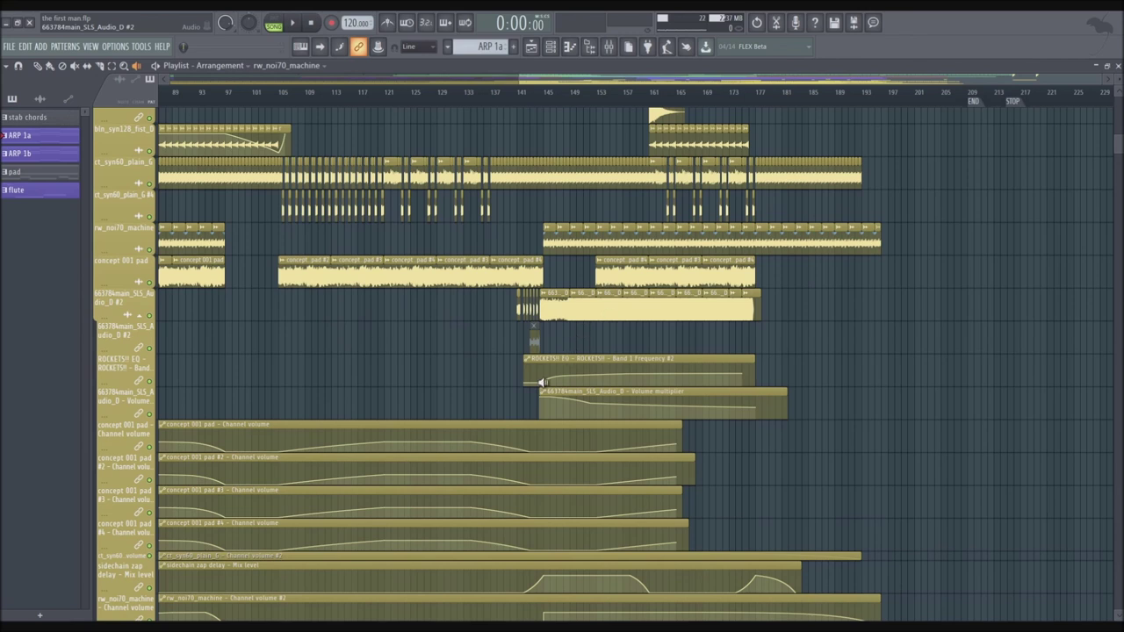
Open the 663784main_SLS_Audio_D channel settings with the mixer, and check the ROCKETS!! EQ Pro-Q curve.
double_click(581, 300)
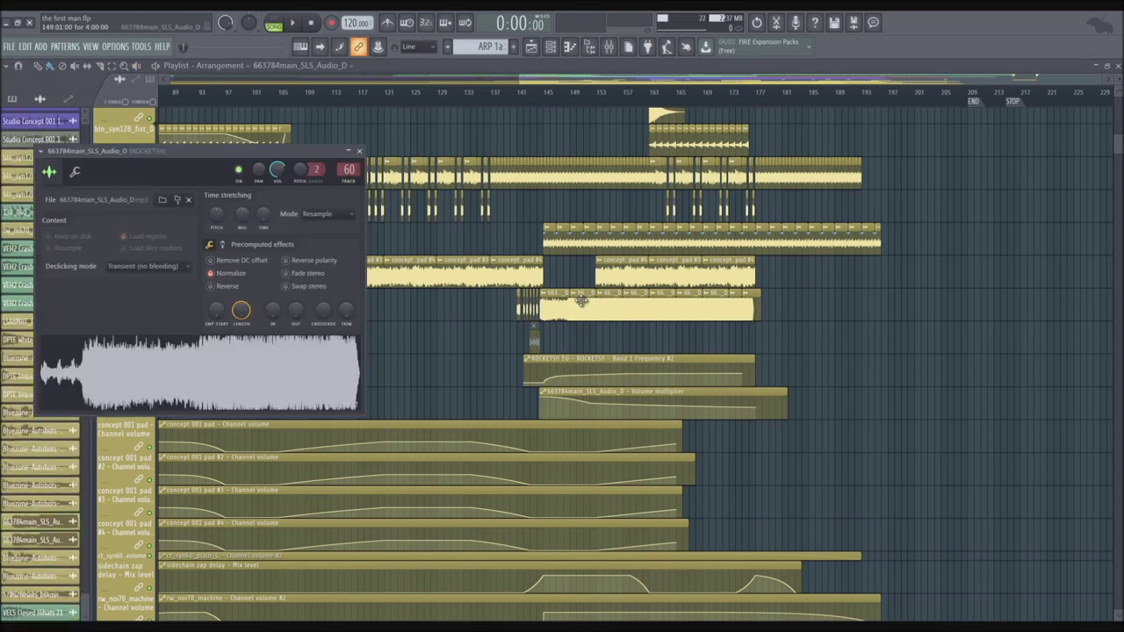
click(609, 48)
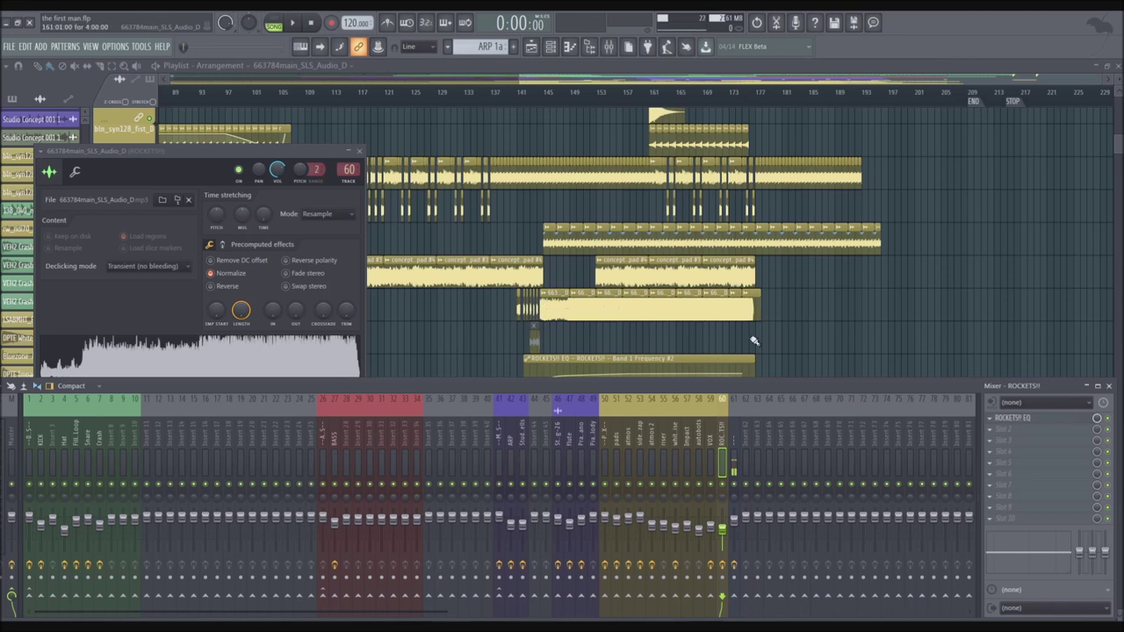
click(1012, 418)
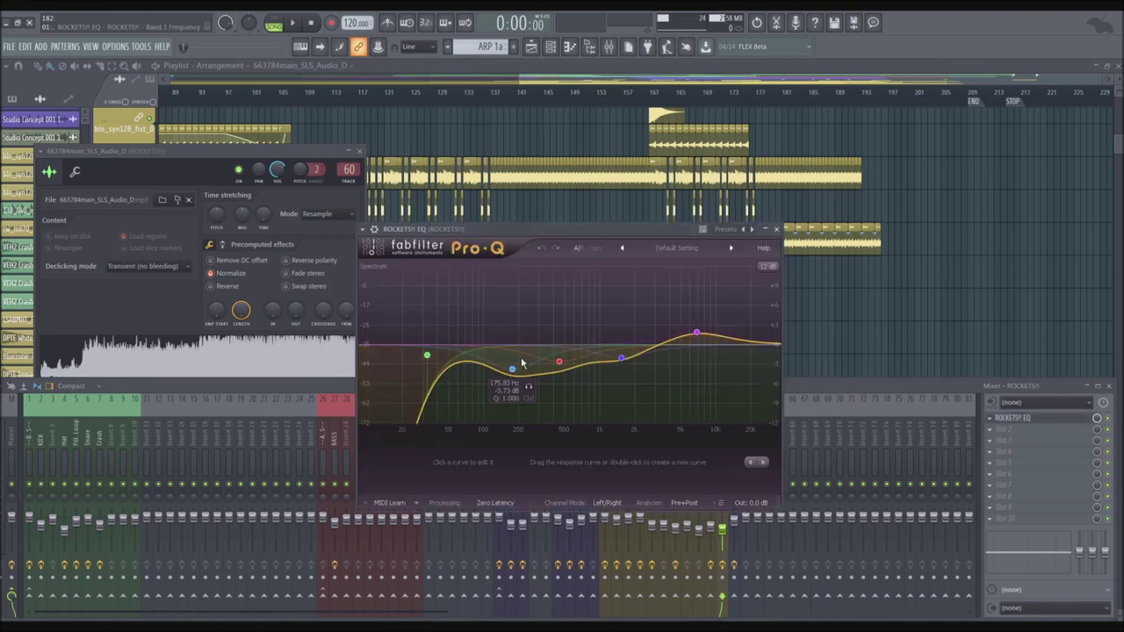
click(777, 229)
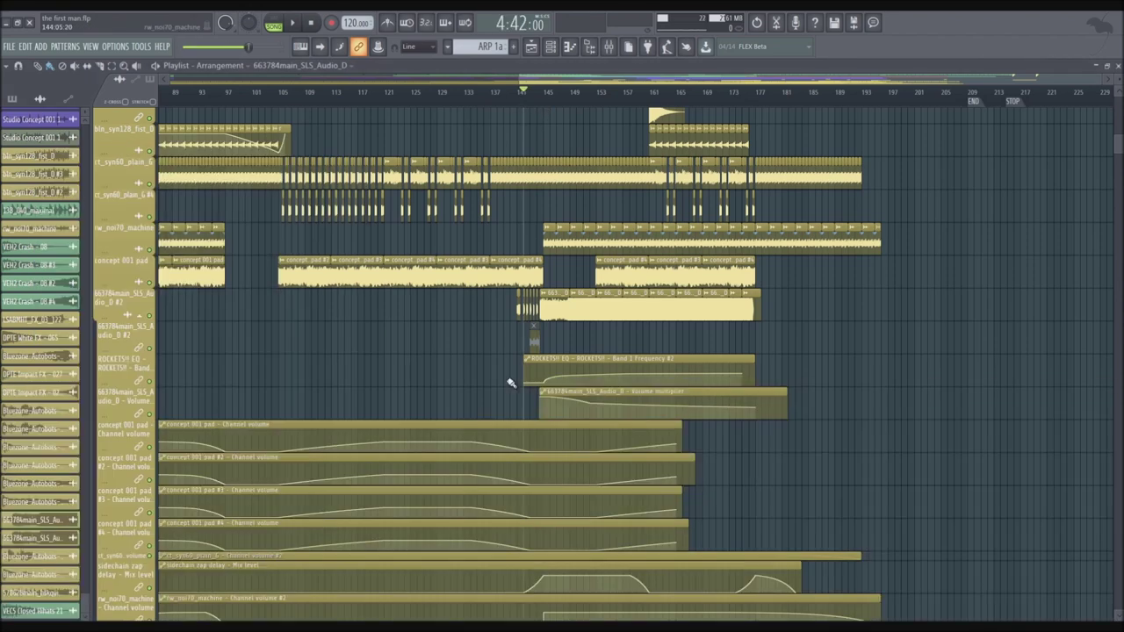
scroll(509, 377, down, 10)
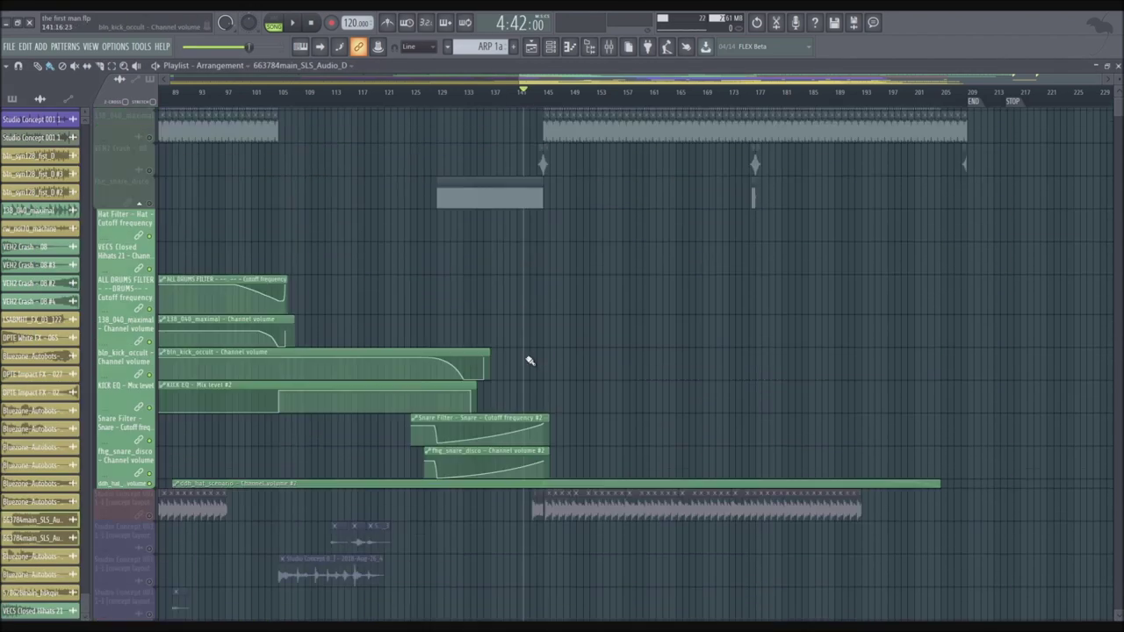
Play from bar 139 with the mixer shown, restart playback, then hide the mixer.
scroll(513, 347, up, 10)
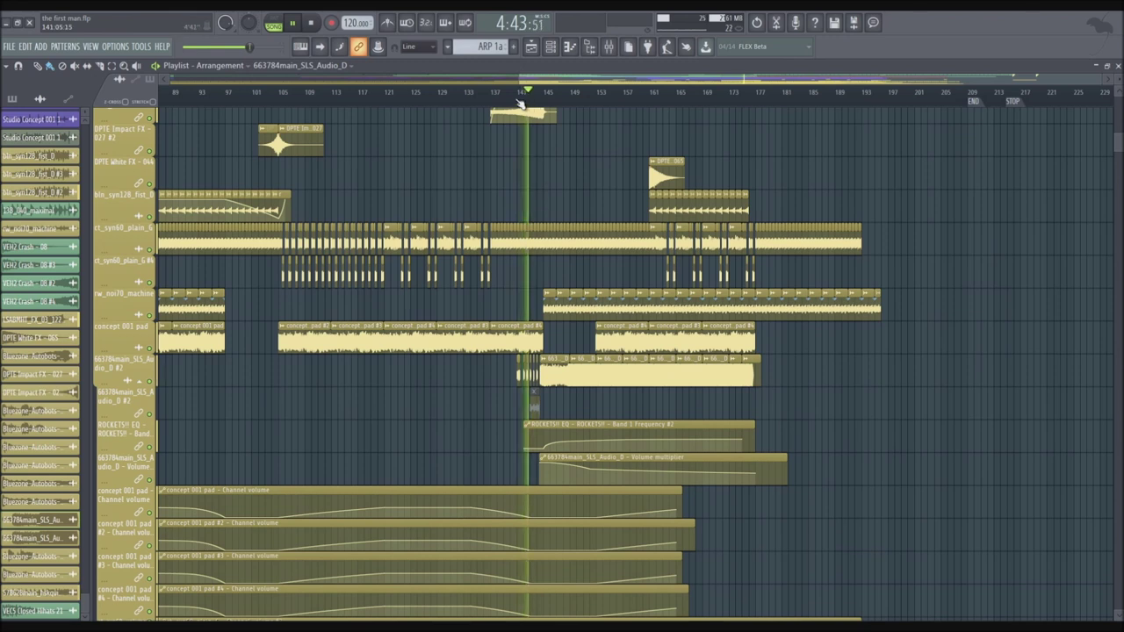
click(515, 97)
click(611, 48)
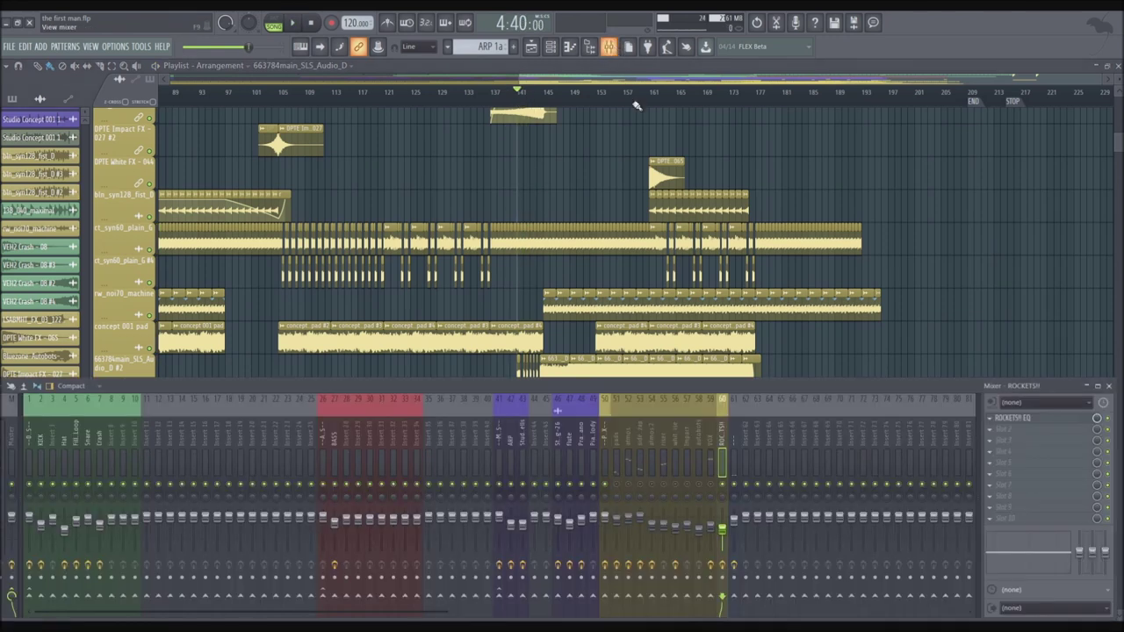
key(space)
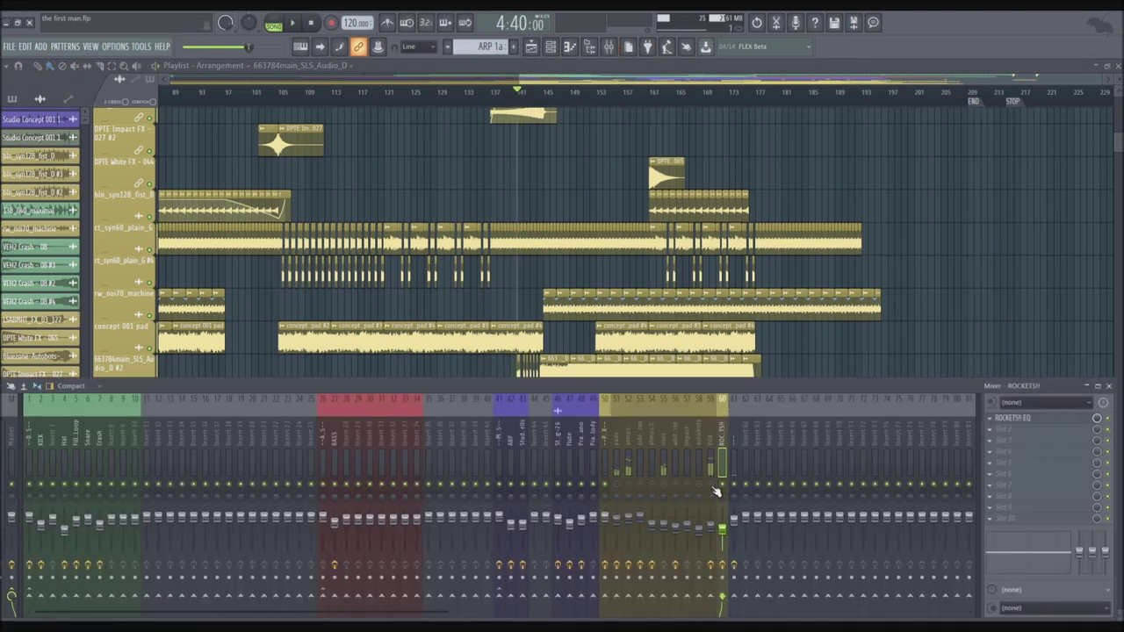
key(space)
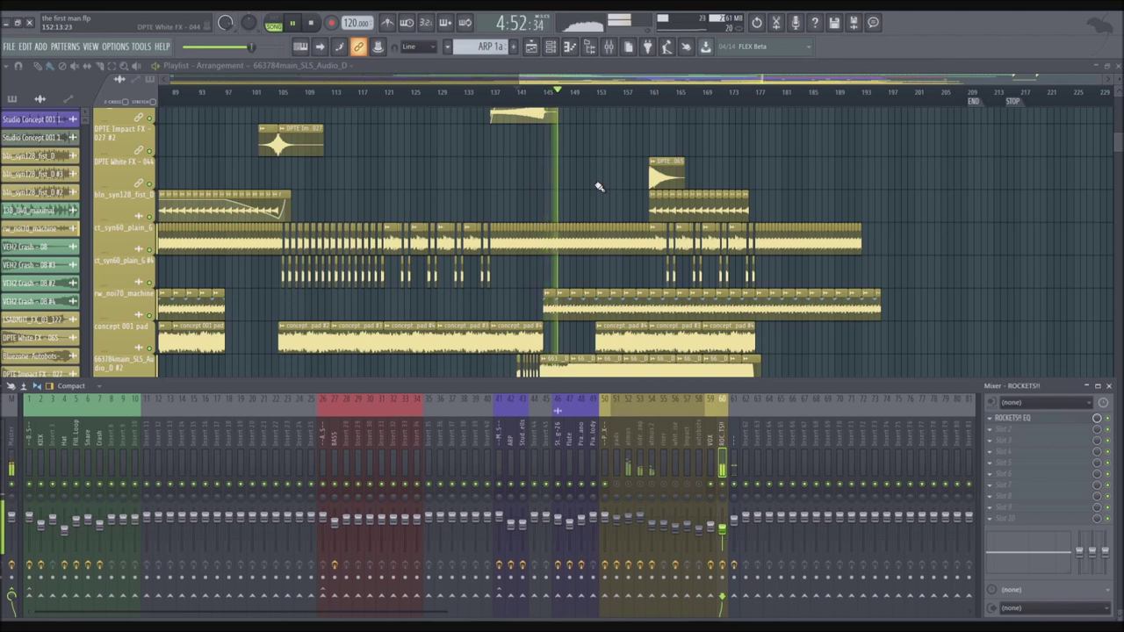
key(F9)
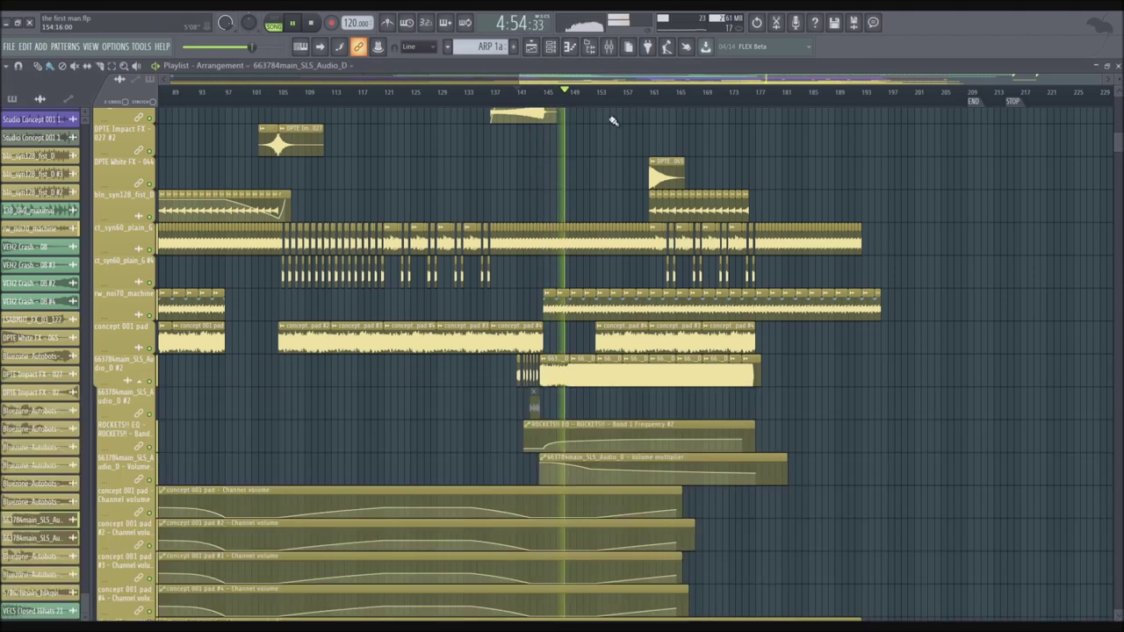
scroll(556, 327, down, 4)
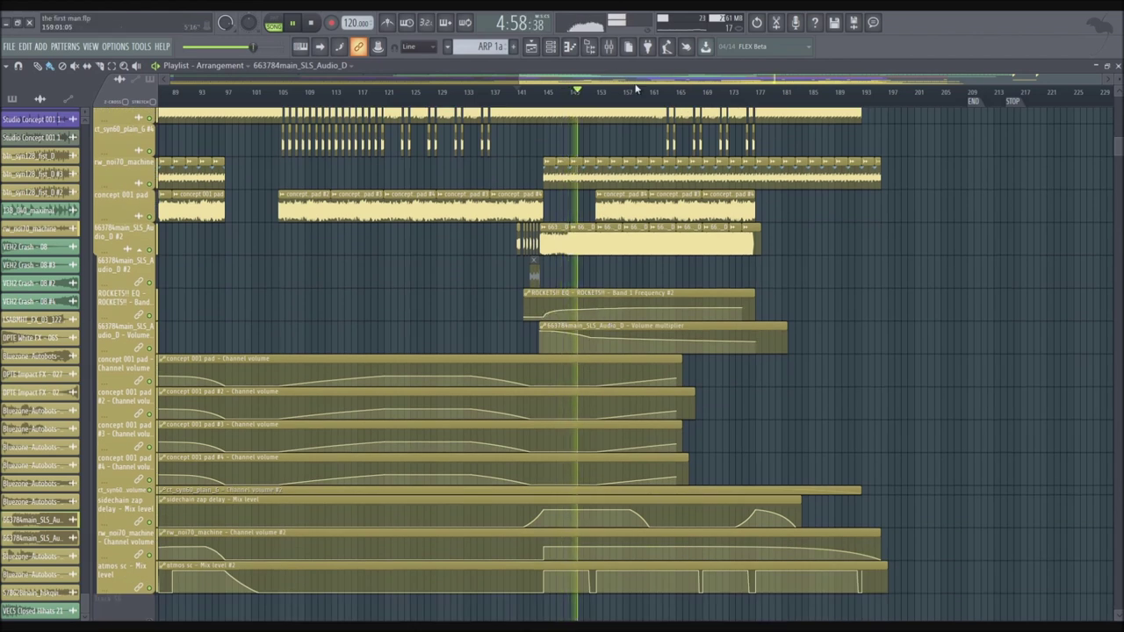
Show the mixer, open the ROCKETS!! EQ Pro-Q plugin, and scroll through the tracks.
click(608, 47)
click(1014, 418)
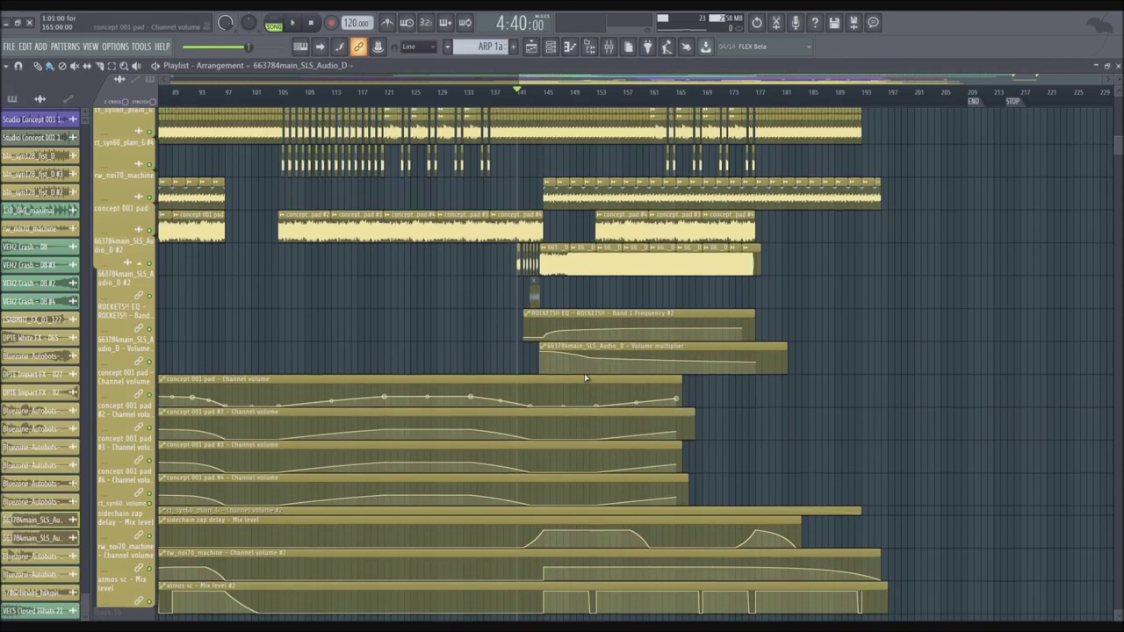
scroll(586, 378, up, 15)
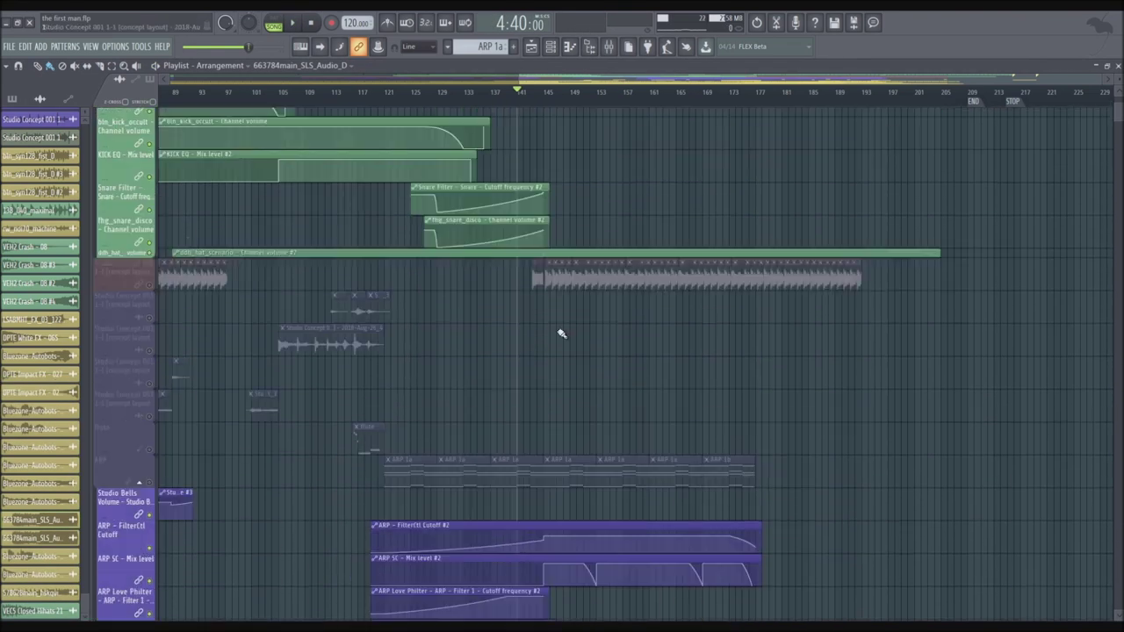
scroll(521, 326, down, 10)
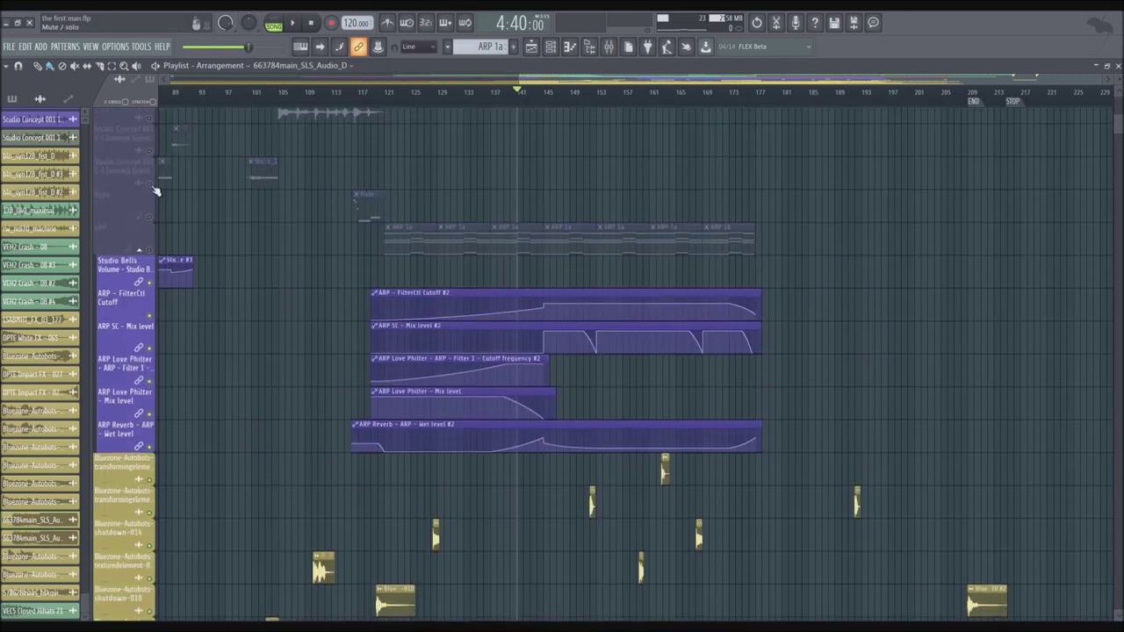
scroll(363, 304, up, 15)
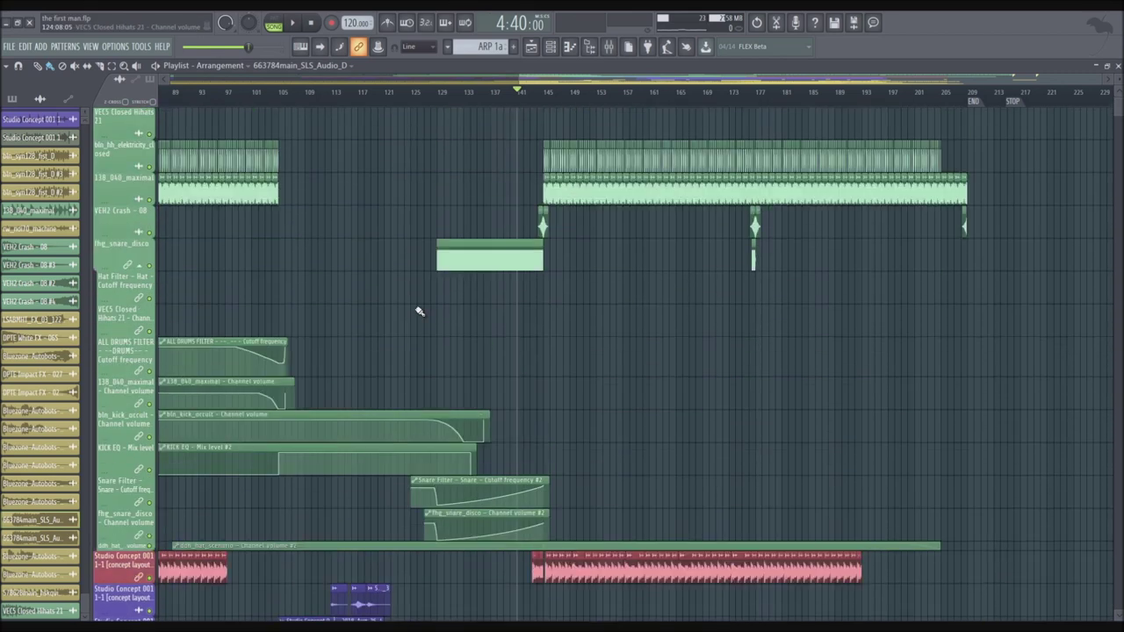
scroll(426, 178, up, 3)
scroll(454, 120, down, 5)
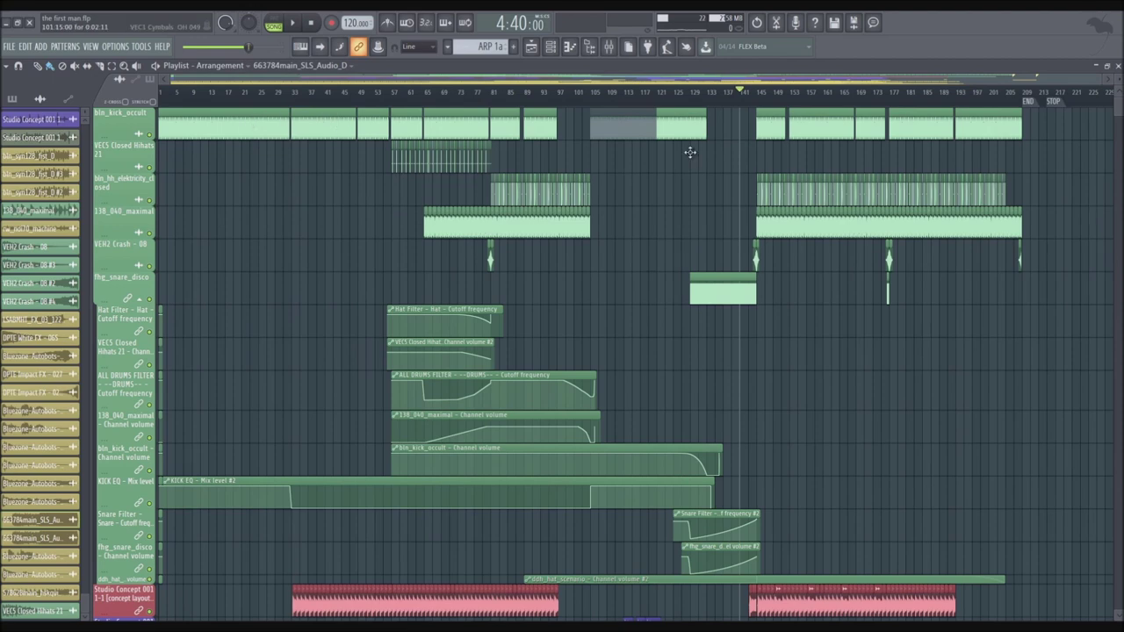
scroll(763, 245, down, 15)
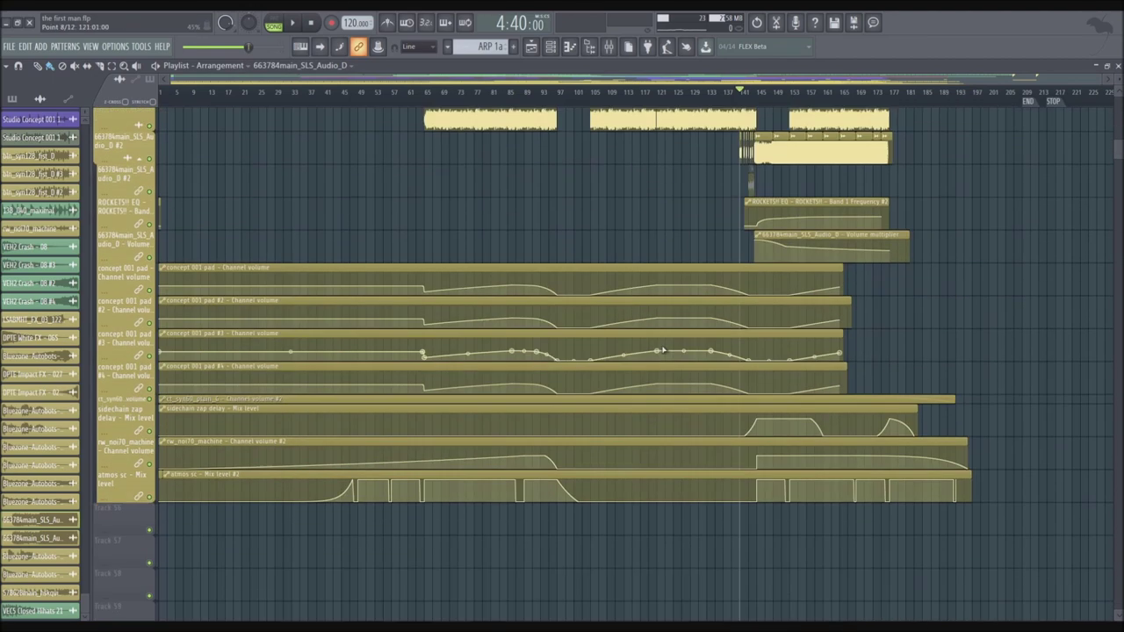
scroll(592, 311, up, 15)
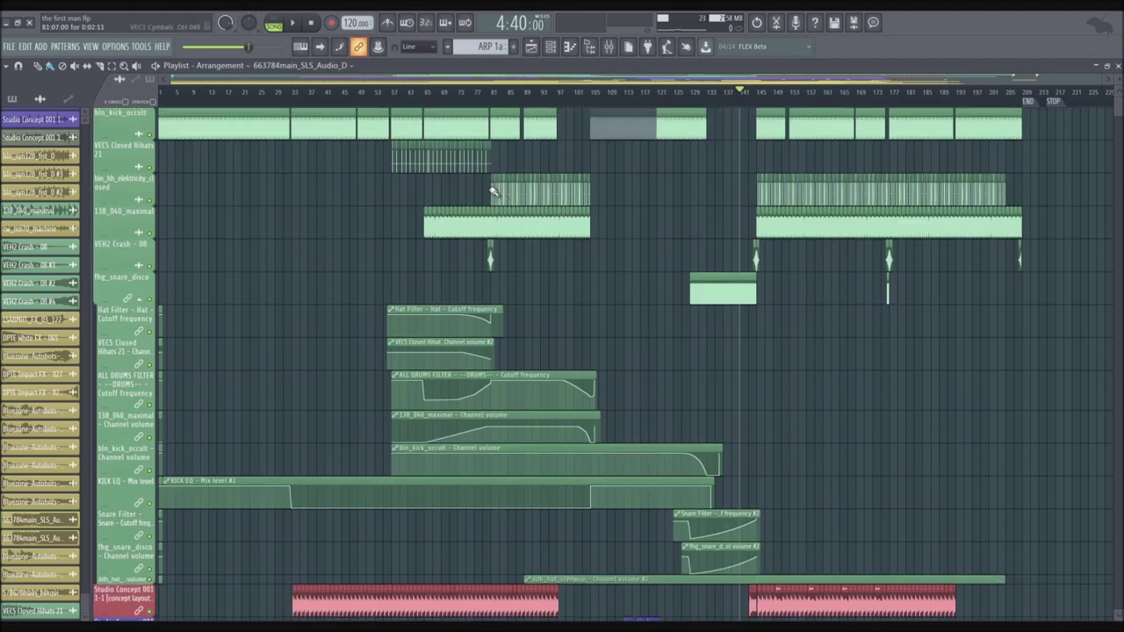
scroll(395, 159, up, 1)
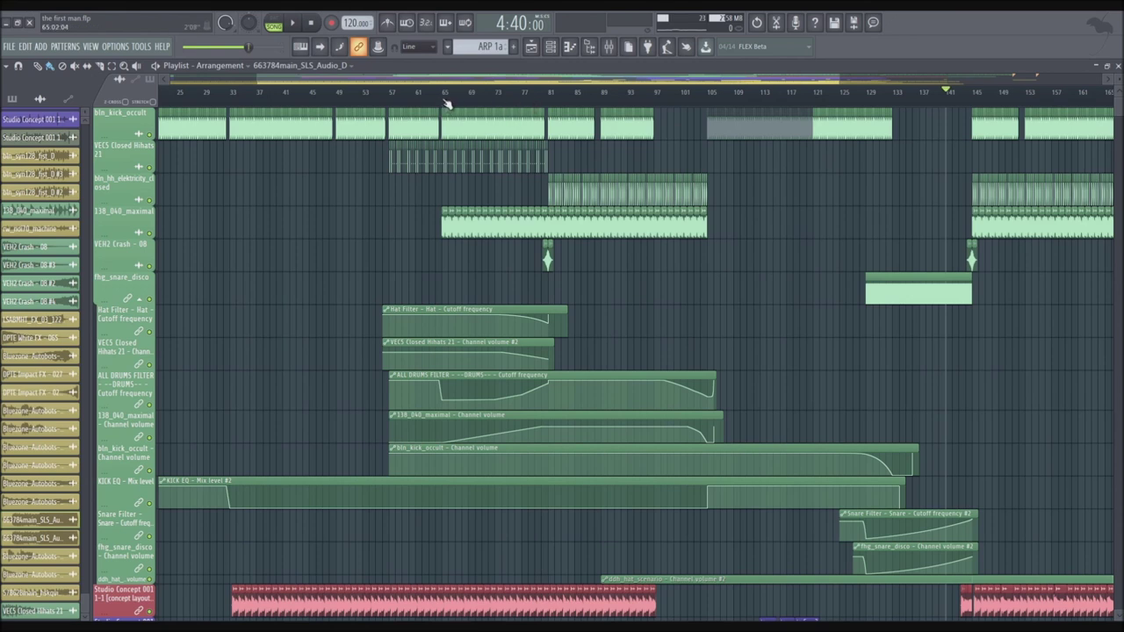
Play the song from bar 65 with the tracks zoomed out vertically to fit the screen.
click(445, 100)
key(space)
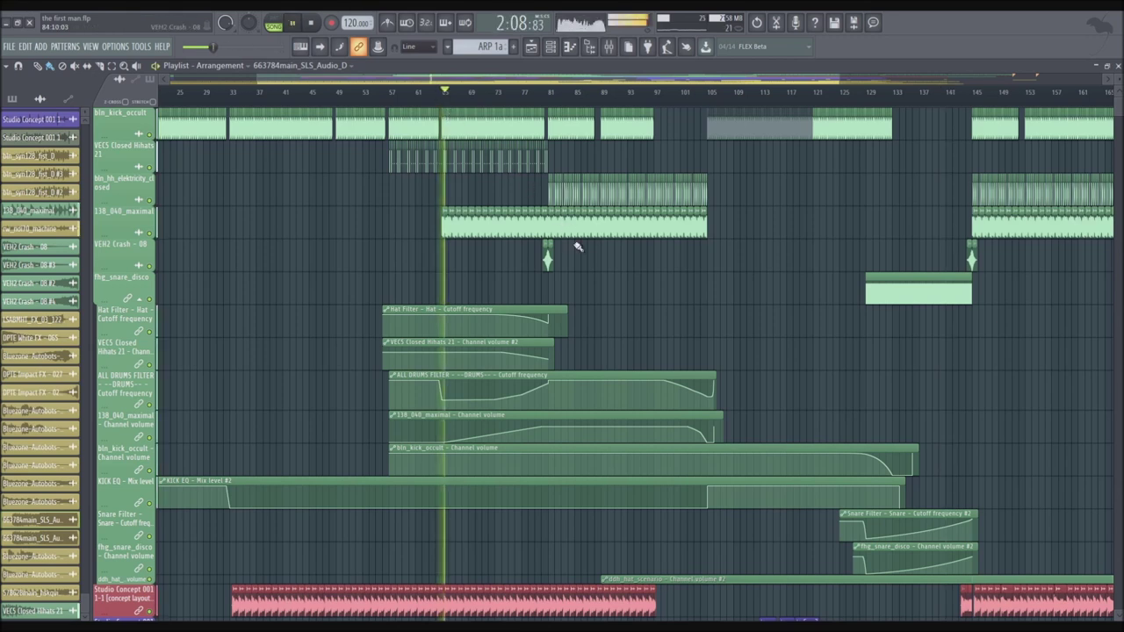
scroll(575, 261, down, 2)
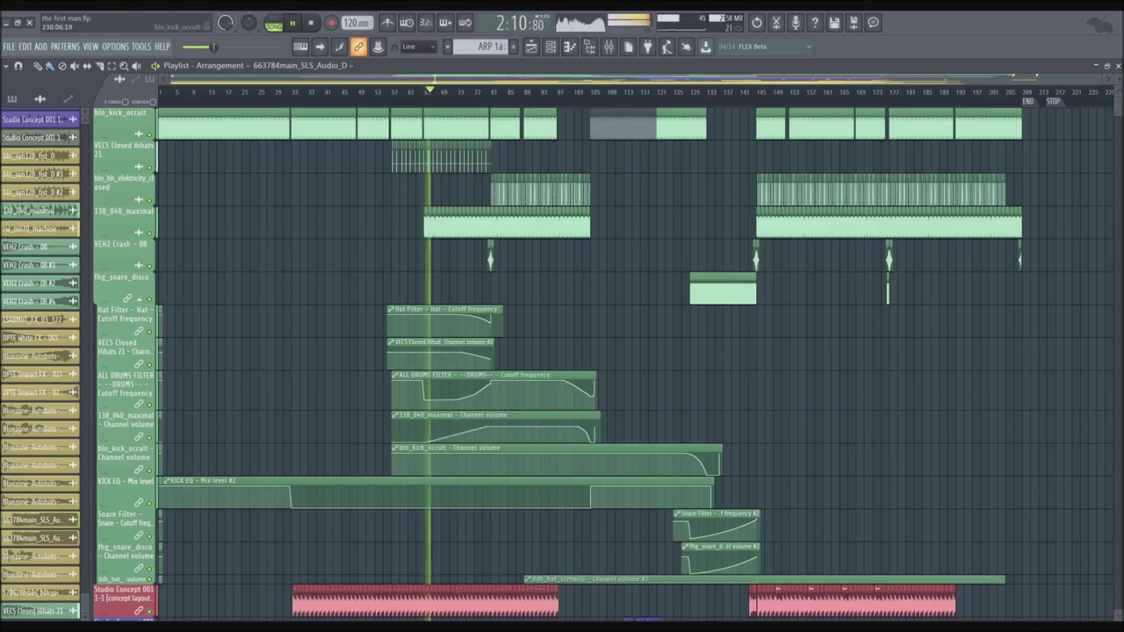
scroll(1005, 303, down, 3)
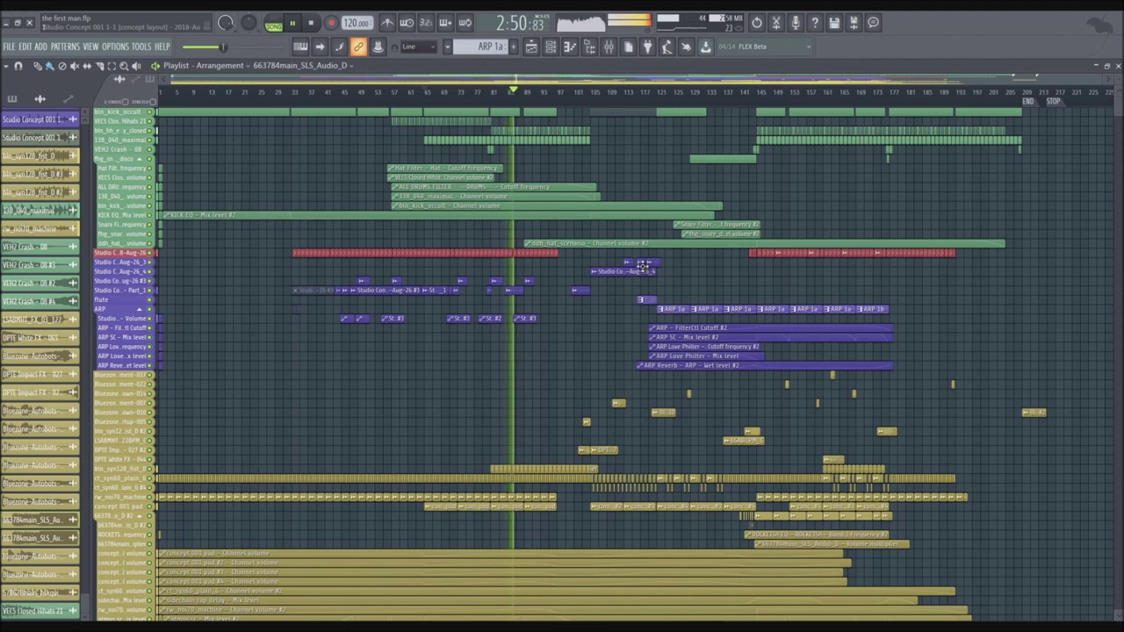
Stop playback and restart it from around bar 105.
key(space)
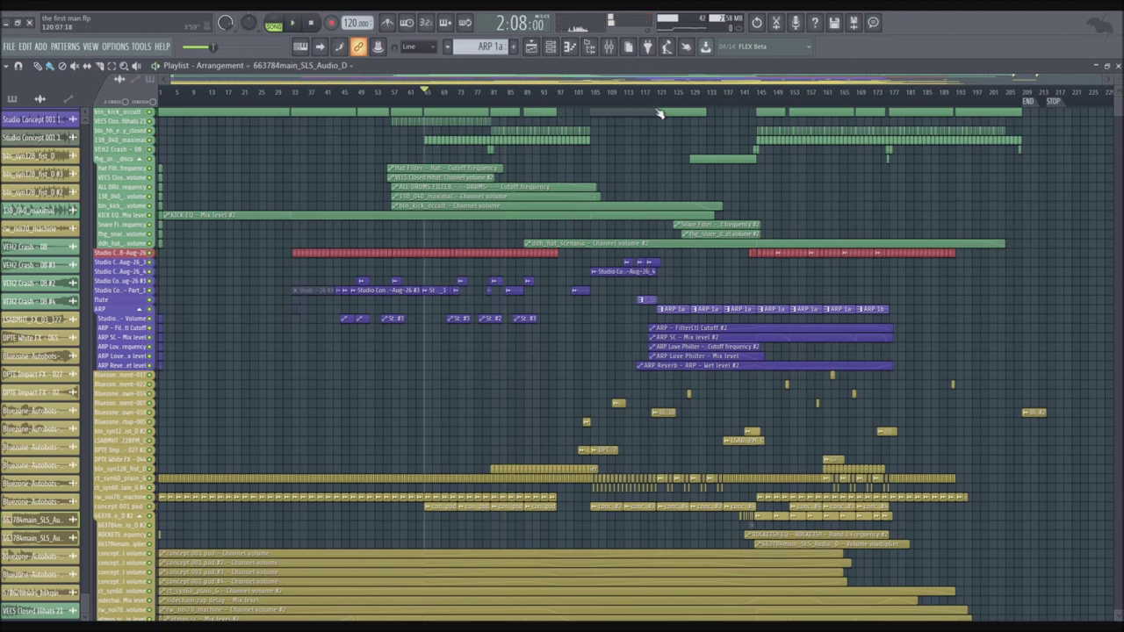
scroll(660, 114, up, 2)
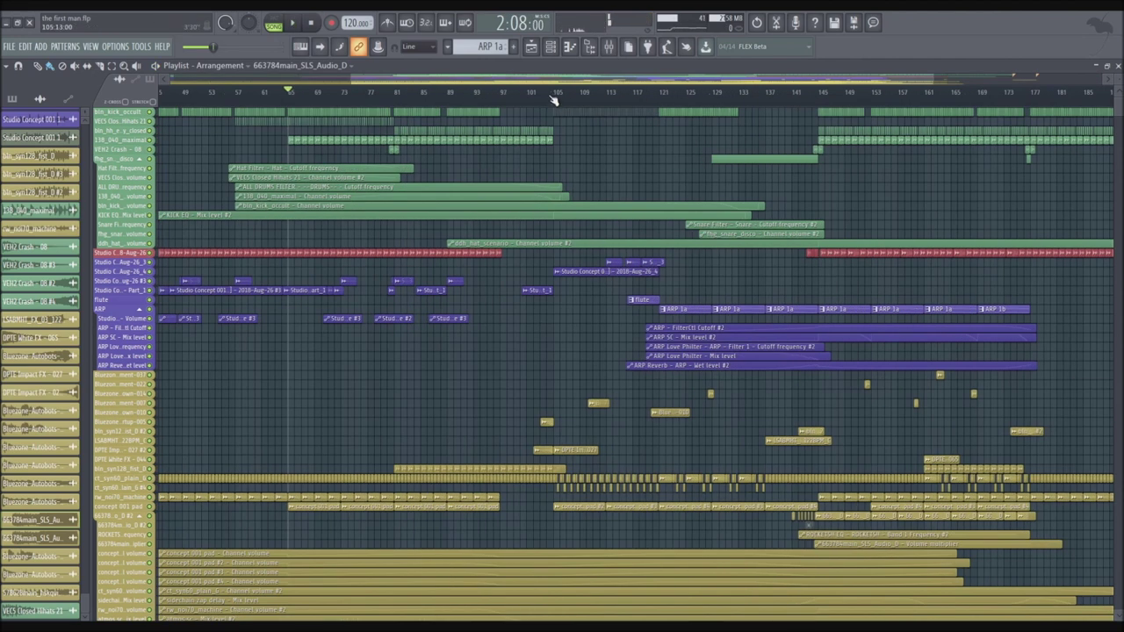
click(554, 97)
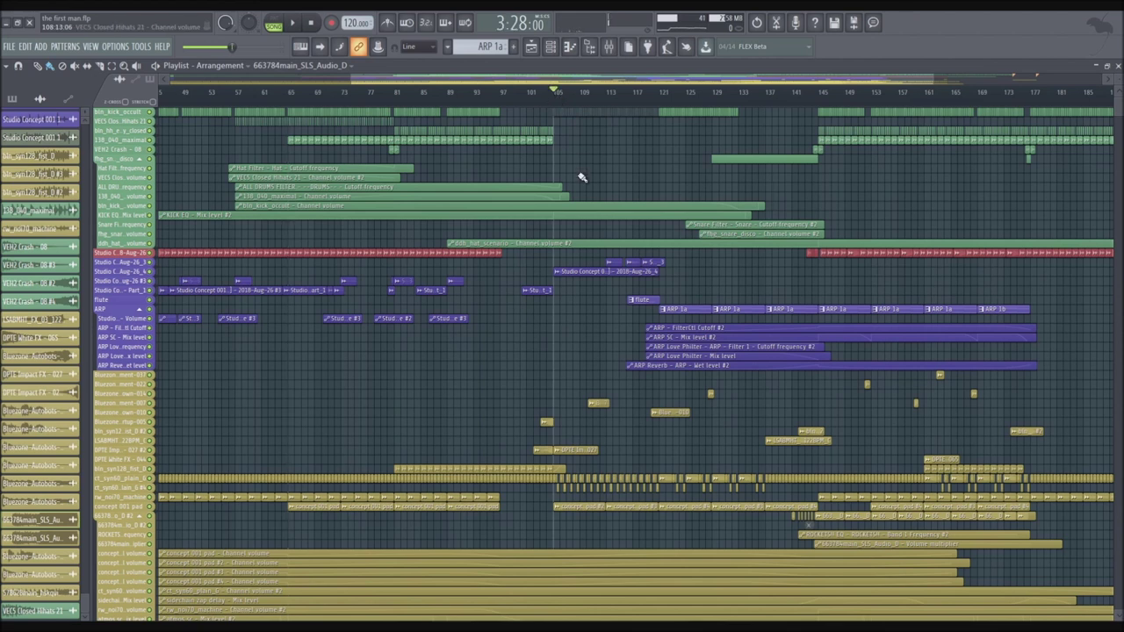
key(space)
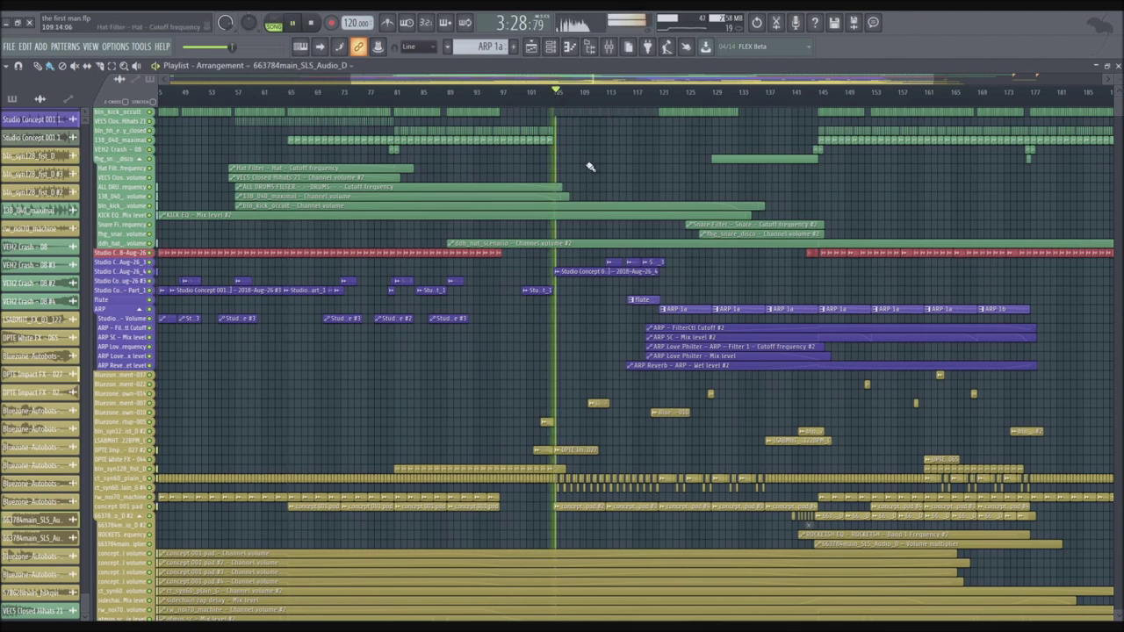
Zoom the playlist horizontally and bring the mixer back up.
scroll(593, 167, down, 1)
scroll(838, 252, down, 2)
scroll(904, 263, up, 1)
scroll(975, 281, up, 1)
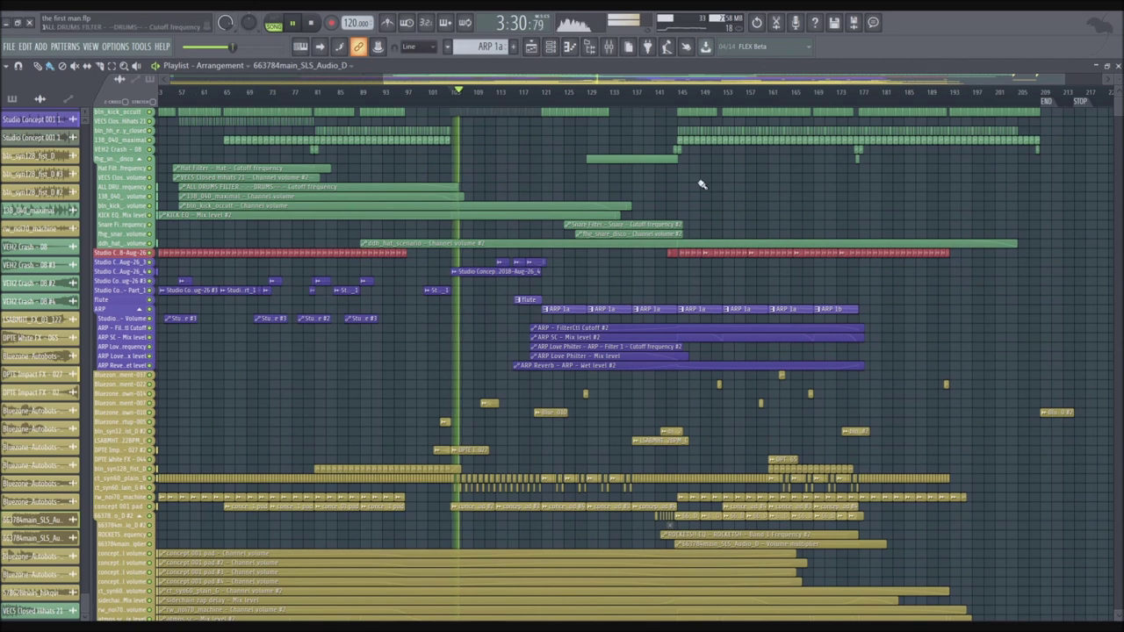
click(620, 51)
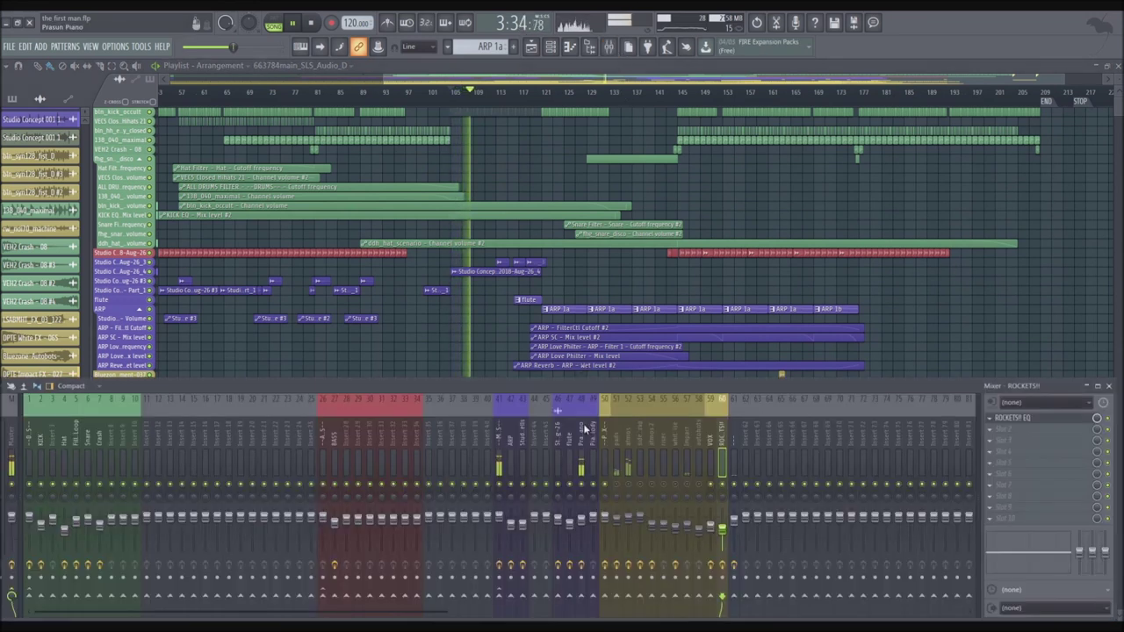
click(584, 430)
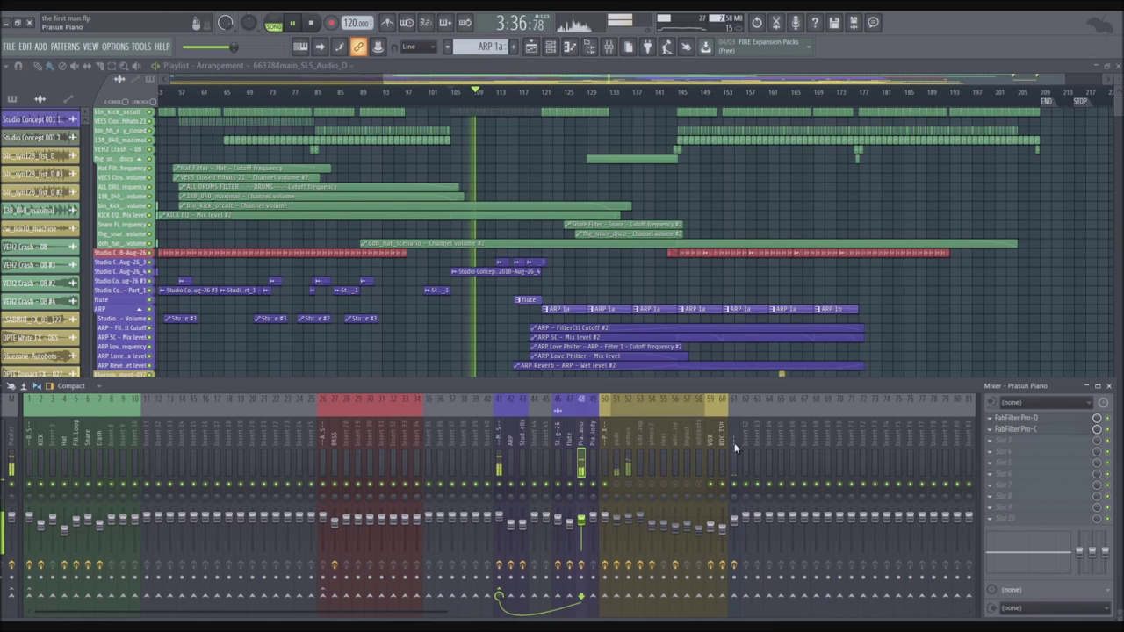
click(1034, 420)
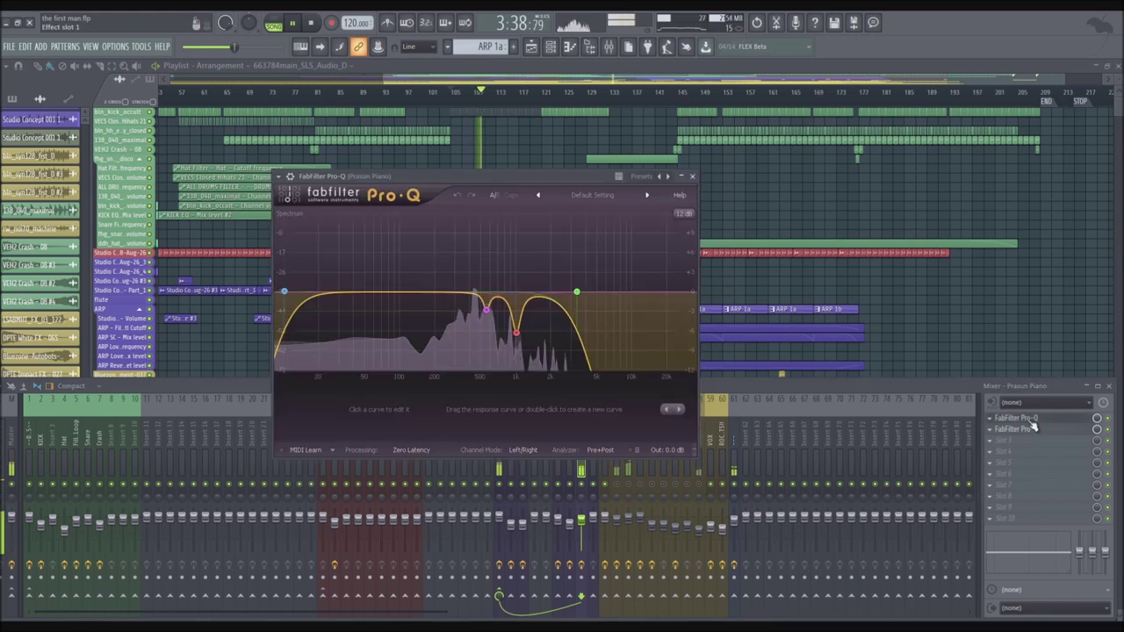
mouse_move(580, 302)
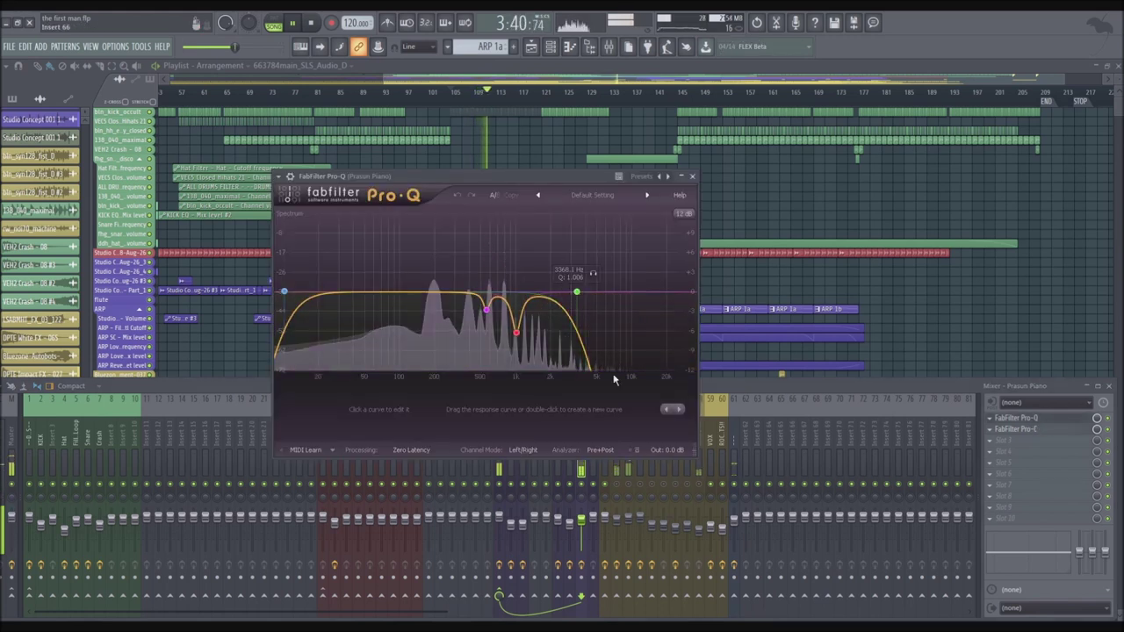
click(692, 177)
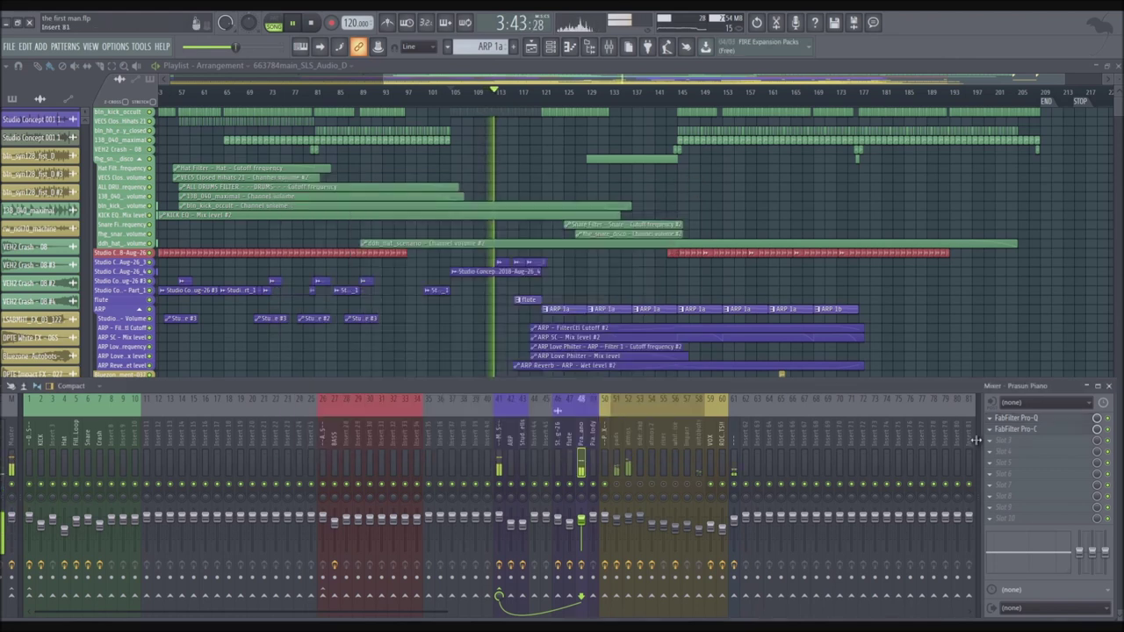
click(1033, 431)
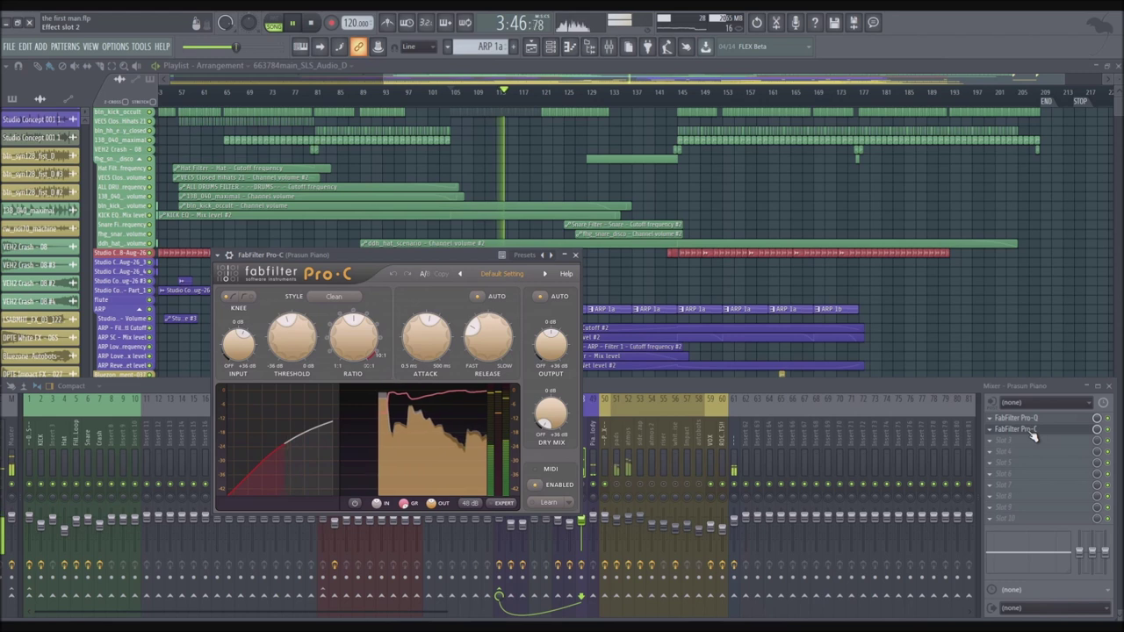
click(1032, 431)
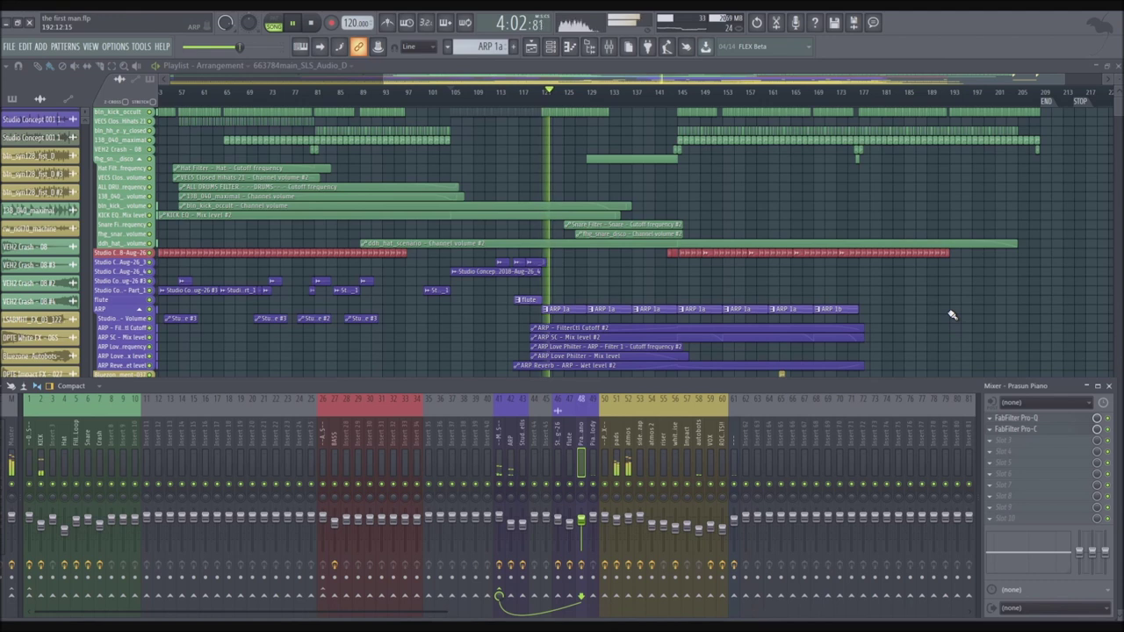
Hide the mixer with F9 and scroll the playlist to show every track while playing.
key(F9)
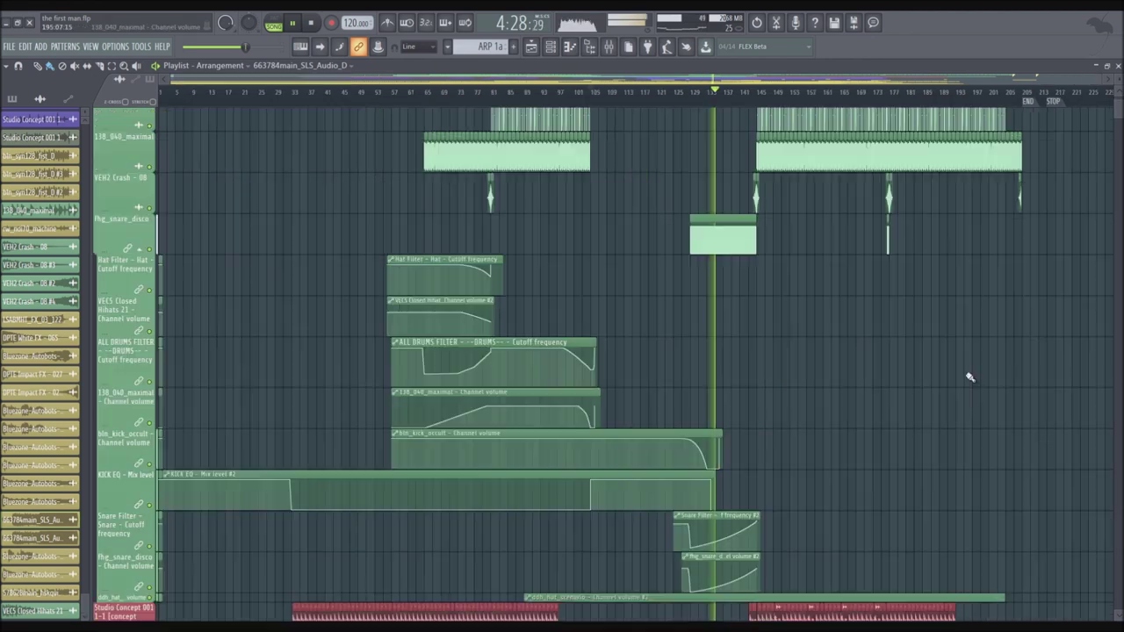
scroll(965, 377, up, 2)
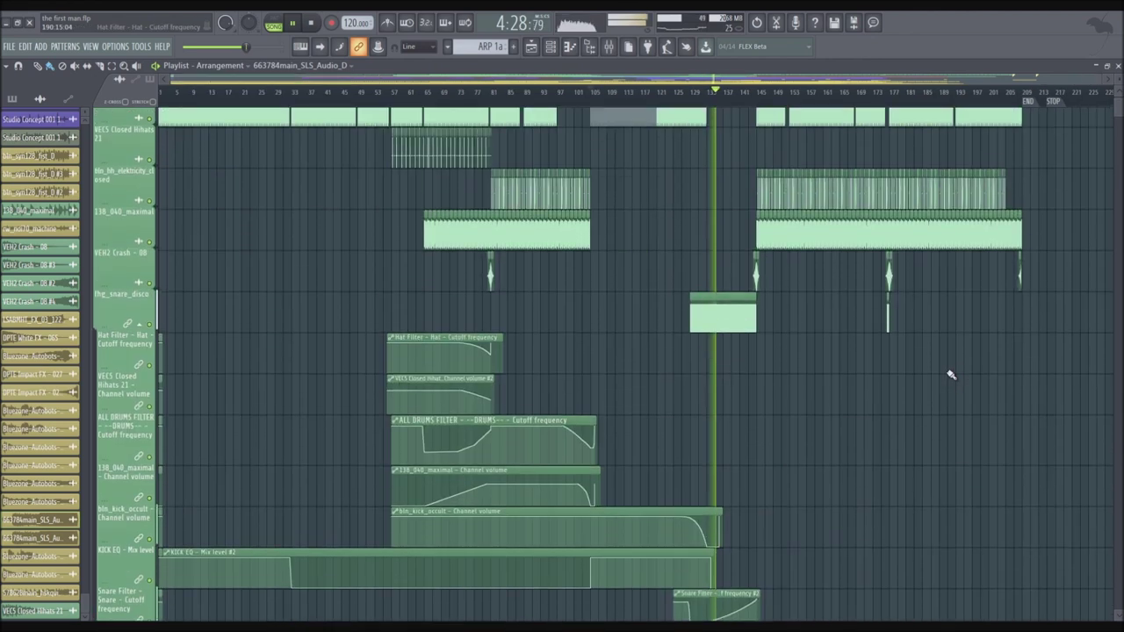
scroll(957, 365, down, 6)
scroll(893, 326, down, 5)
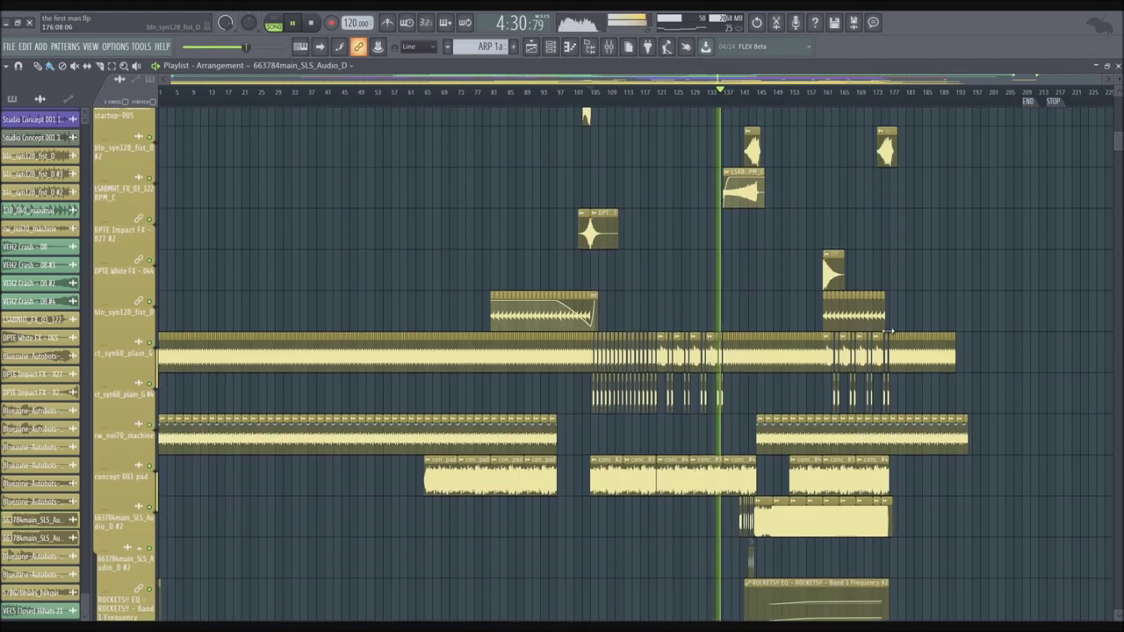
ctrl+scroll(889, 332, up, 3)
scroll(888, 332, down, 4)
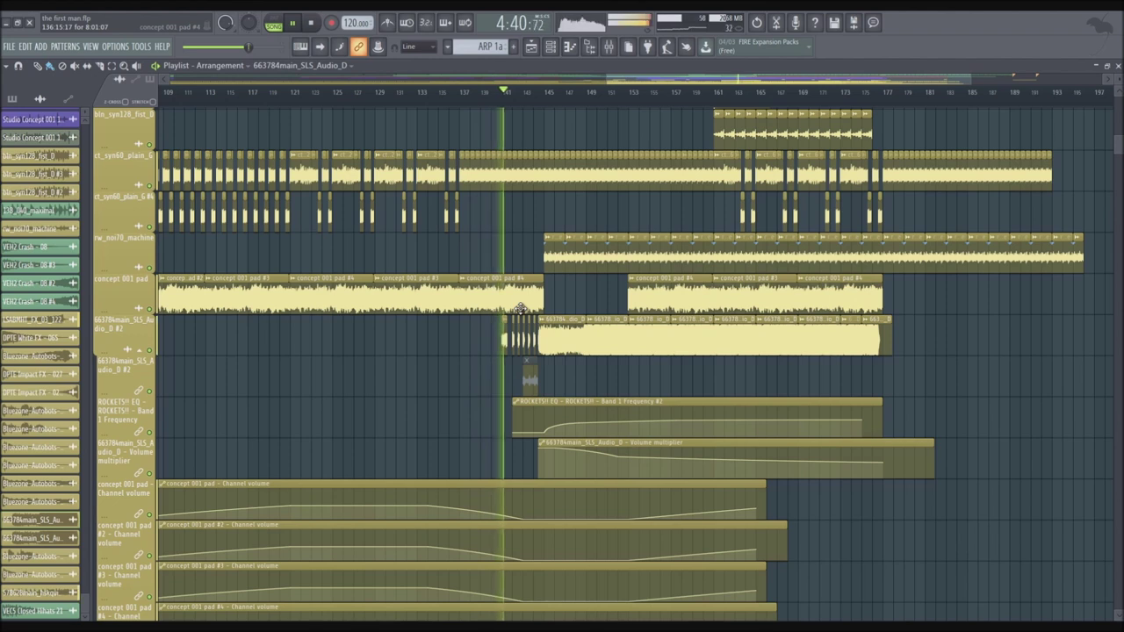
scroll(531, 255, up, 2)
ctrl+scroll(702, 228, down, 5)
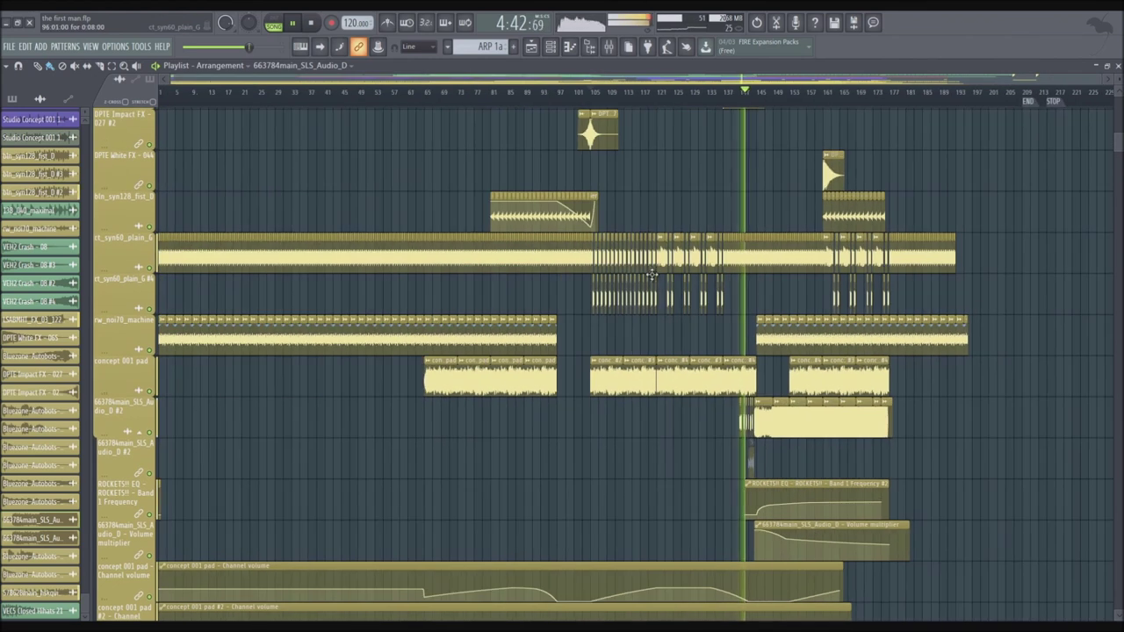
alt+scroll(1020, 263, down, 5)
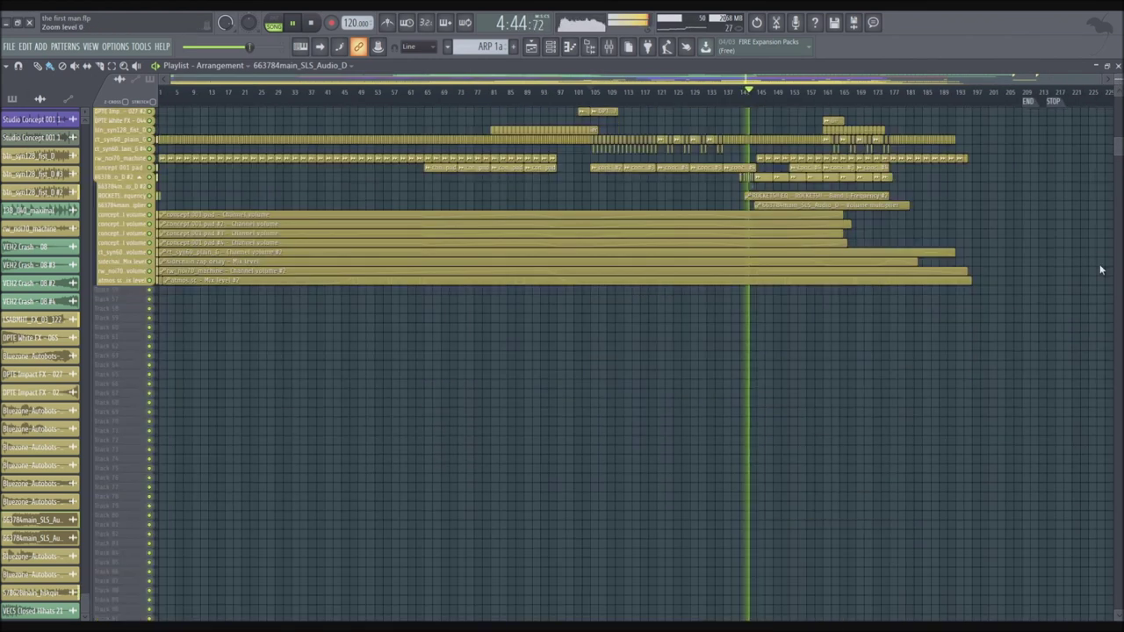
scroll(1016, 273, up, 10)
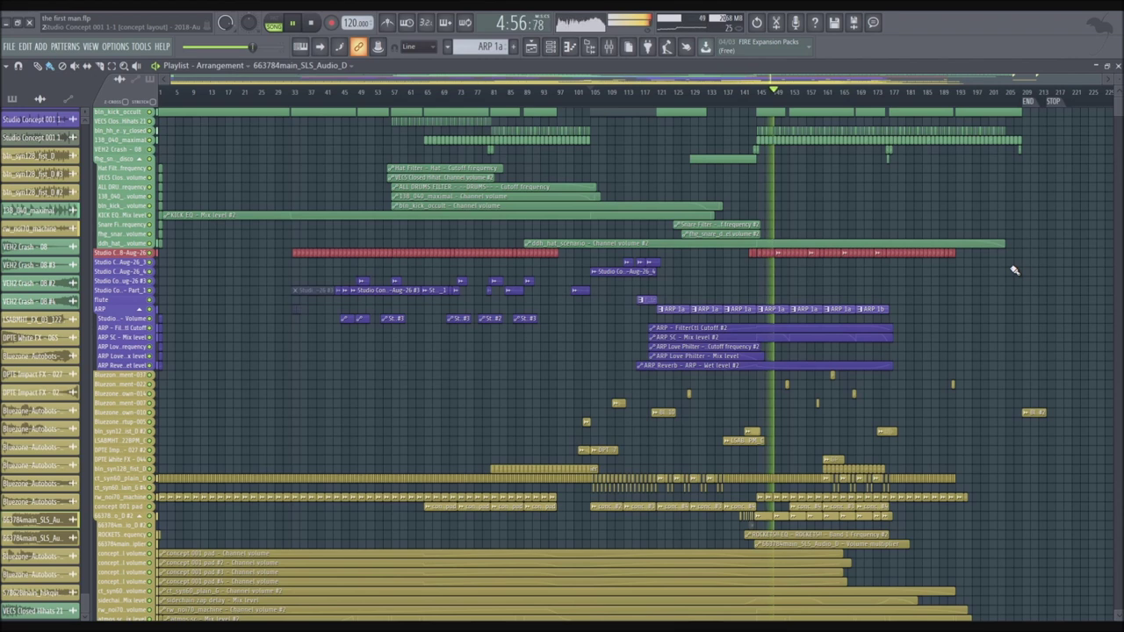
scroll(1018, 188, up, 3)
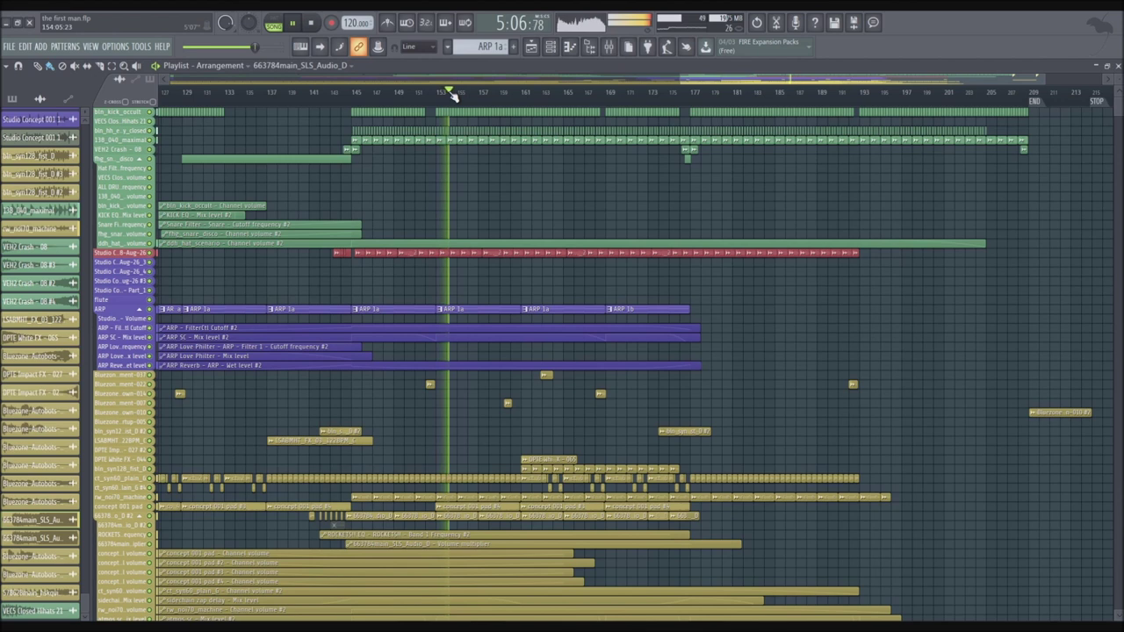
Jump playback to around bar 161 and show the mixer again.
click(524, 97)
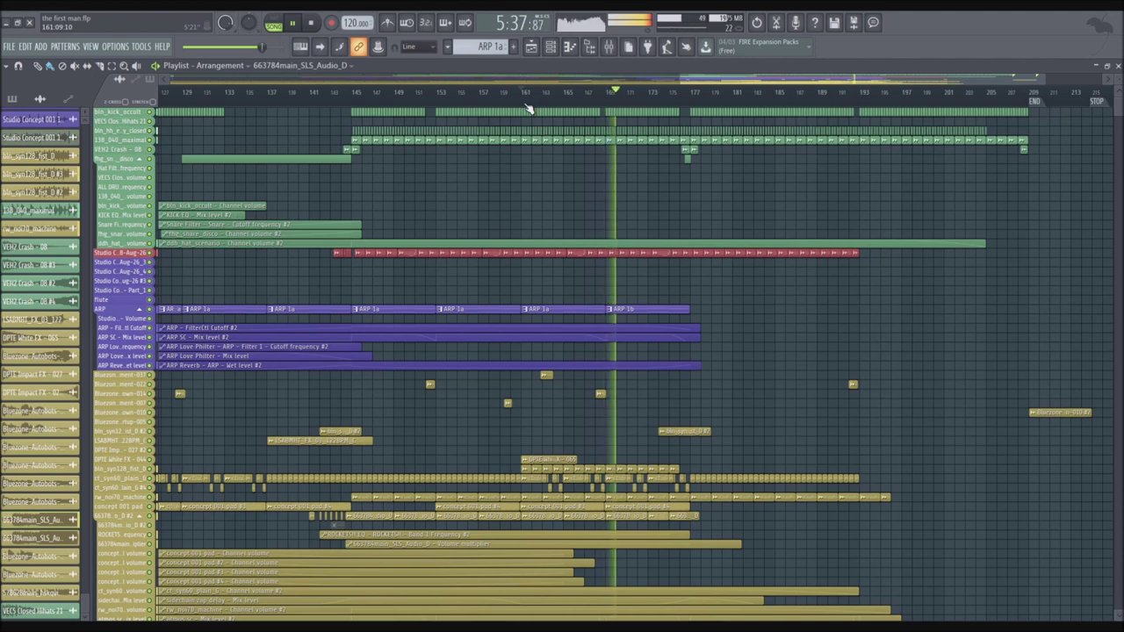
click(608, 47)
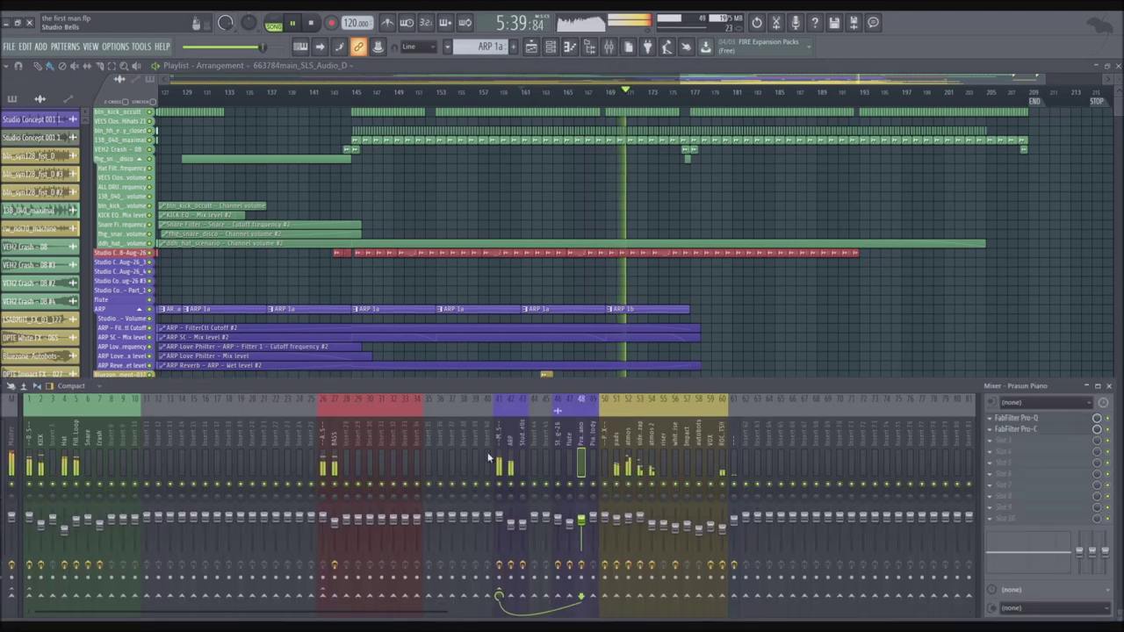
Check effects on the BASS, Filler Loop, Snare, Master and Insert 8 strips, then stop playback.
click(335, 436)
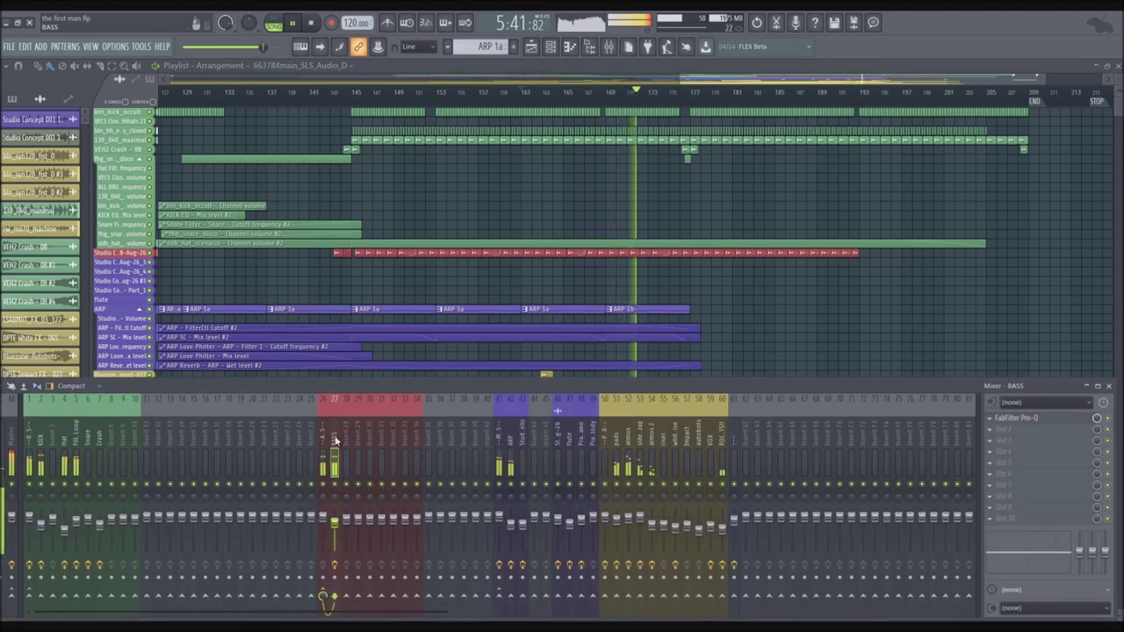
click(79, 437)
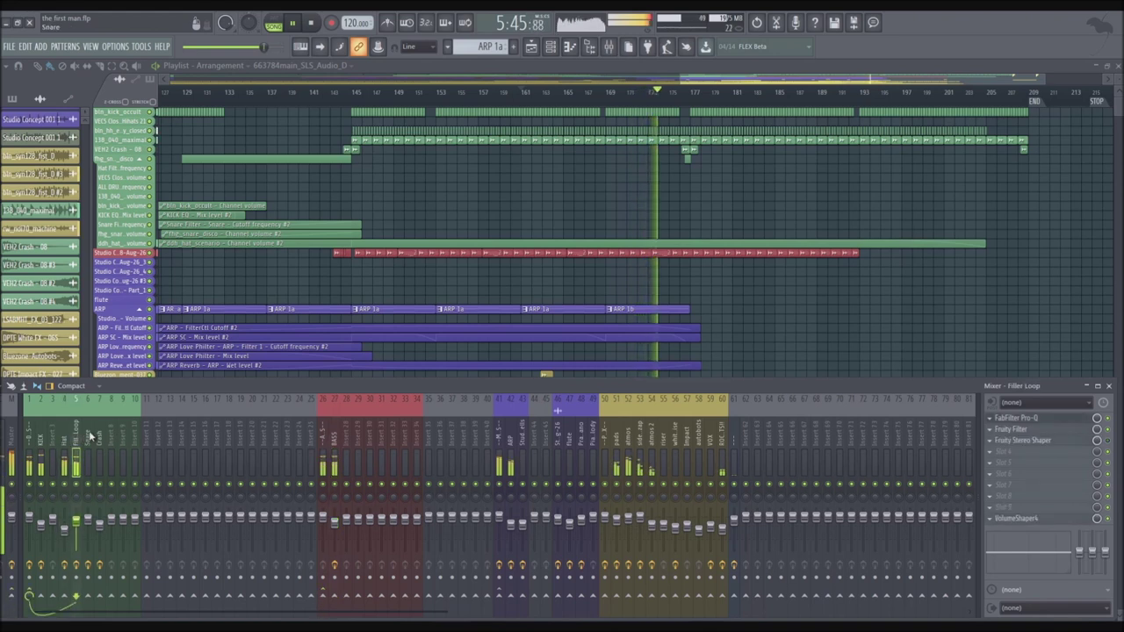
click(90, 436)
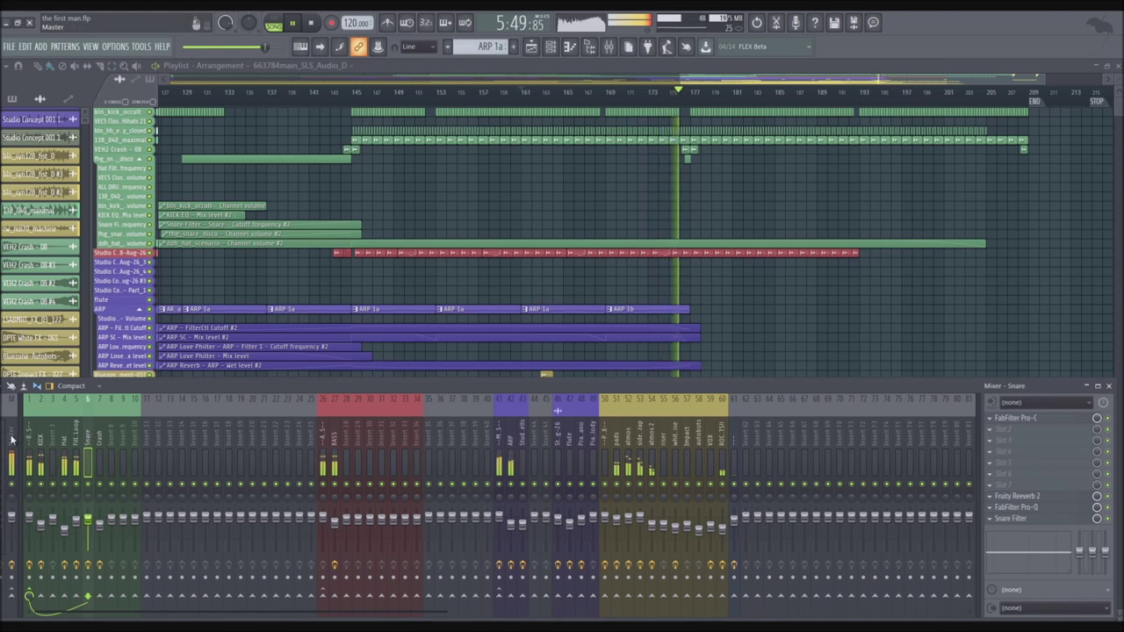
click(13, 434)
click(114, 434)
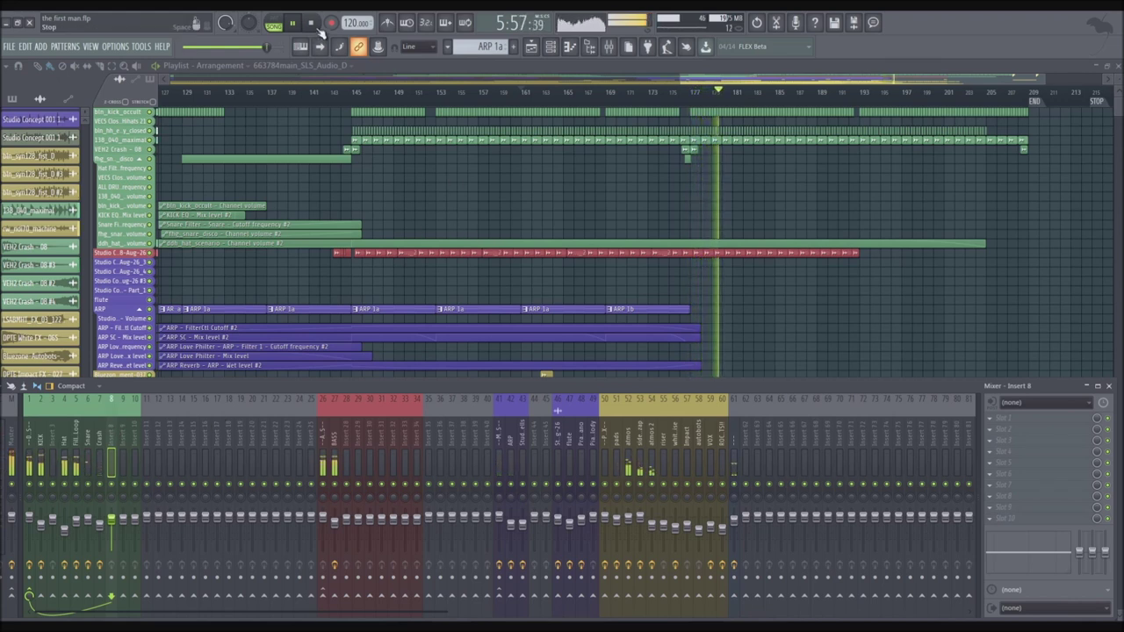
key(space)
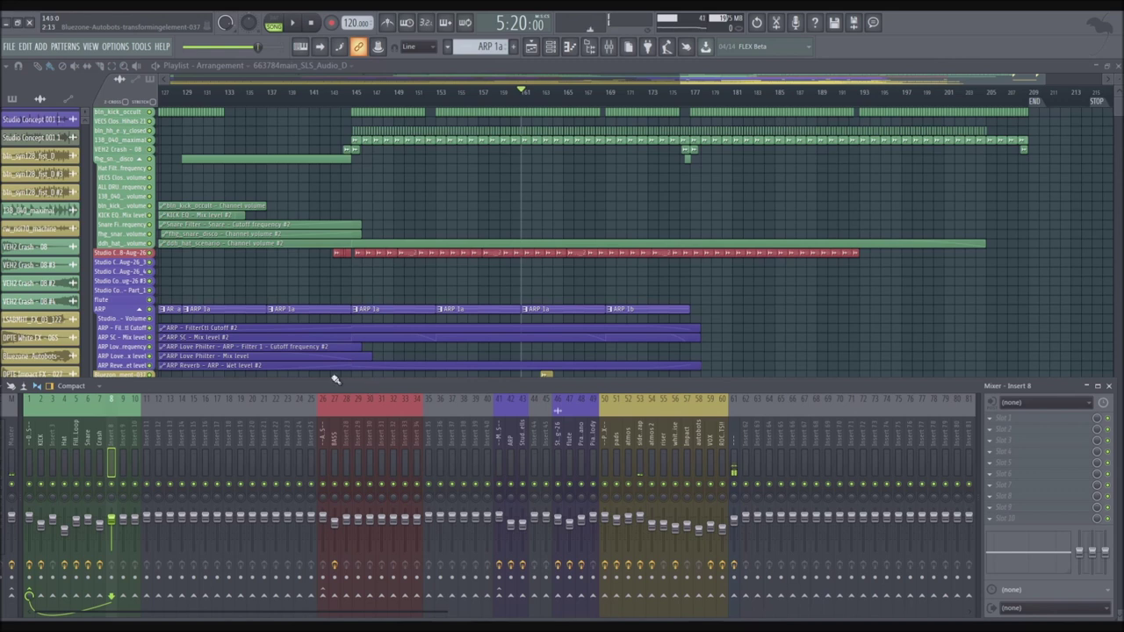
Select the Master strip, open its Oxford Inflator, then its FabFilter Pro-Q.
click(14, 445)
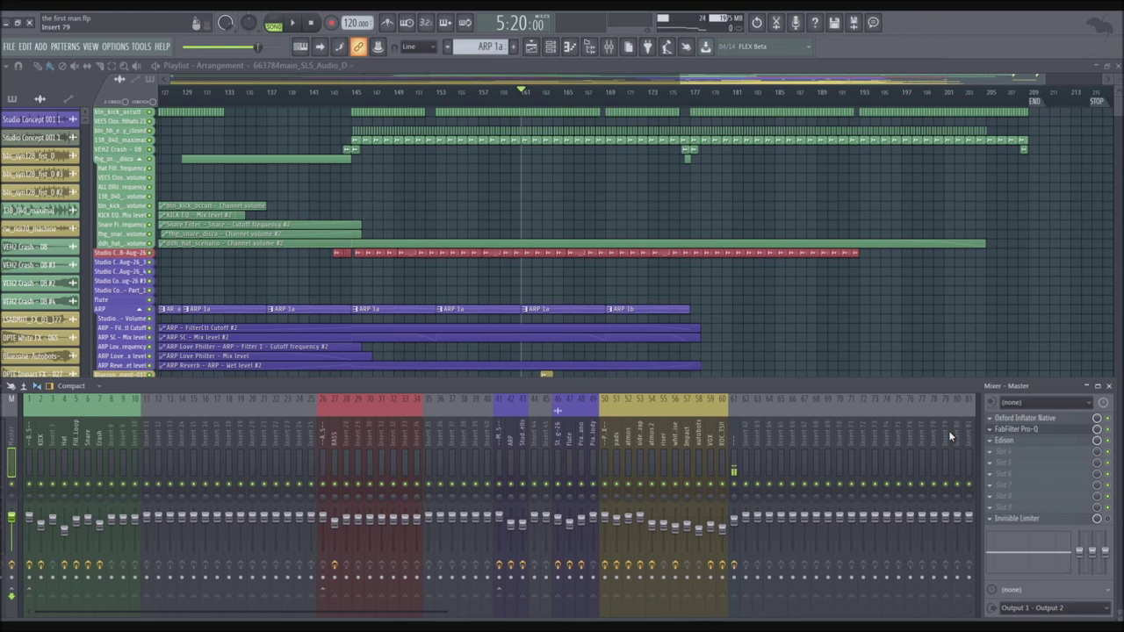
click(1040, 419)
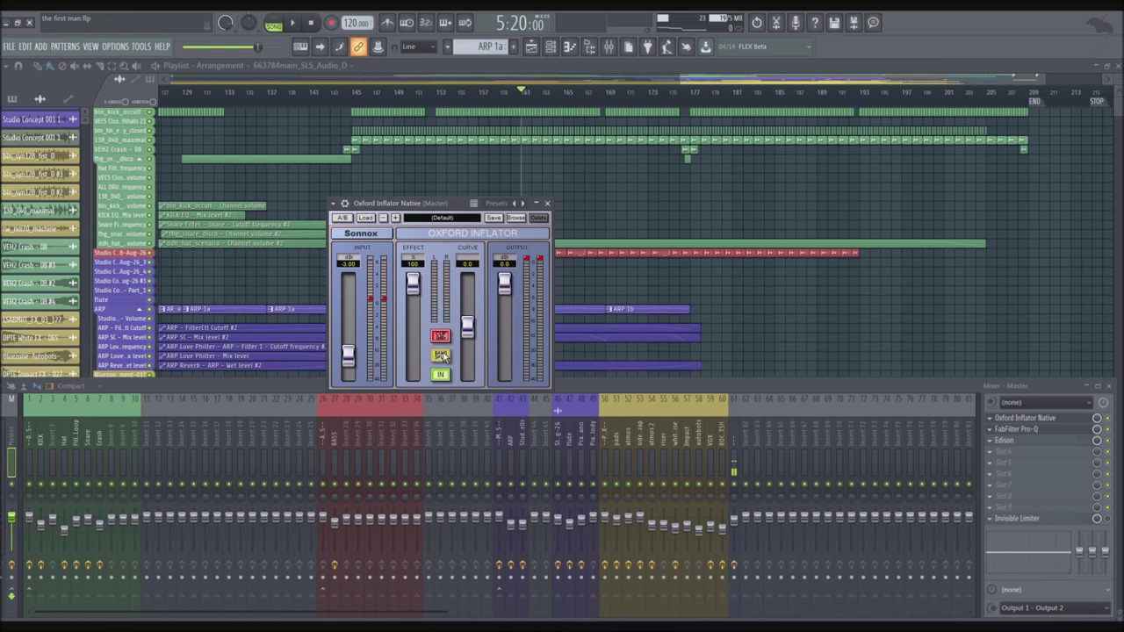
click(1016, 429)
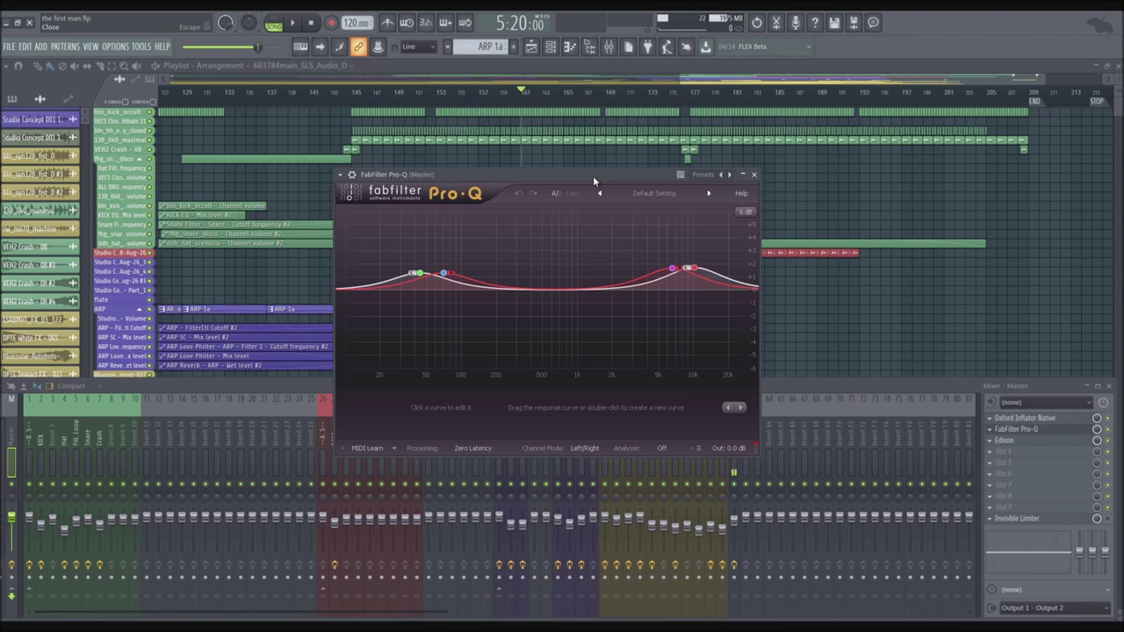
Close the master's Pro-Q and open the Invisible Limiter, all gains at 0.00 dB.
click(753, 174)
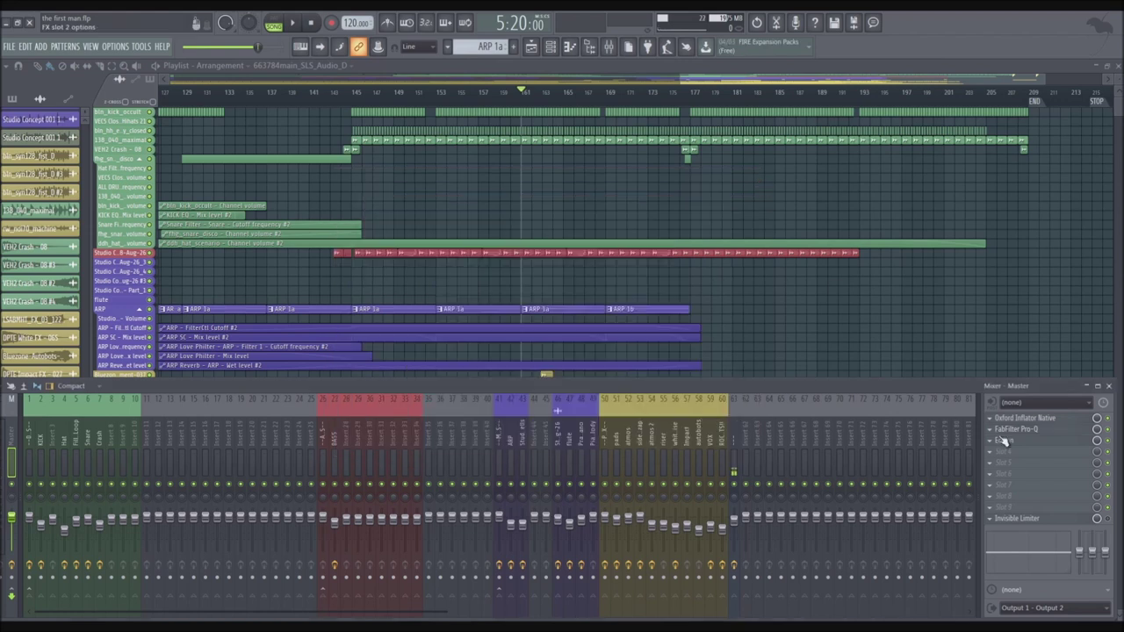
click(1057, 525)
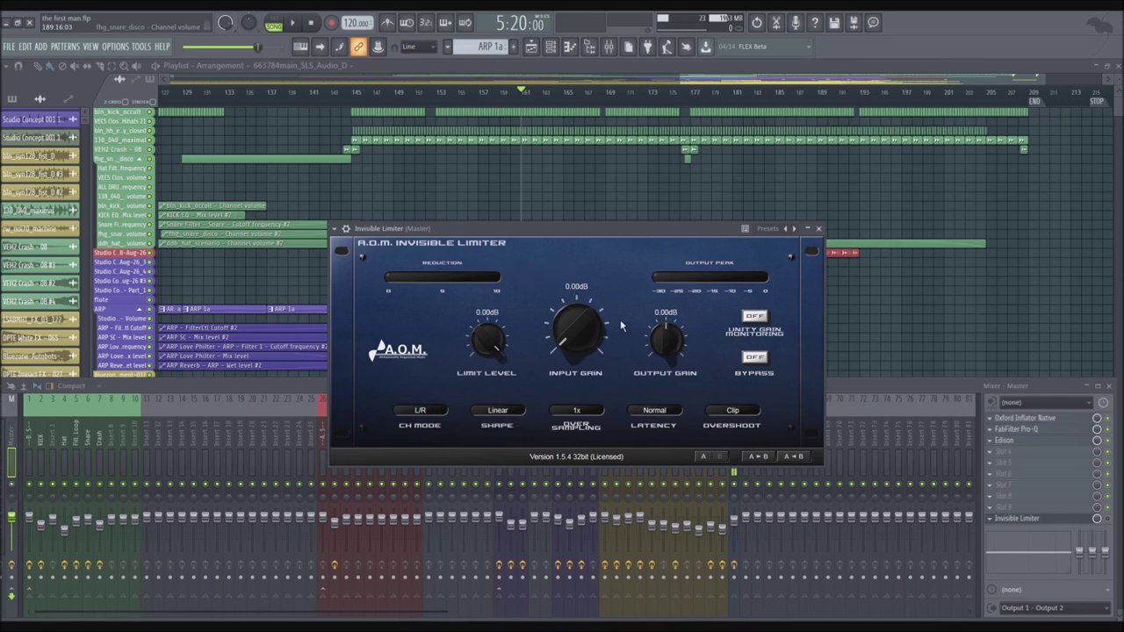
Close the Invisible Limiter, then reopen and close the Oxford Inflator on the master.
click(818, 229)
click(1021, 418)
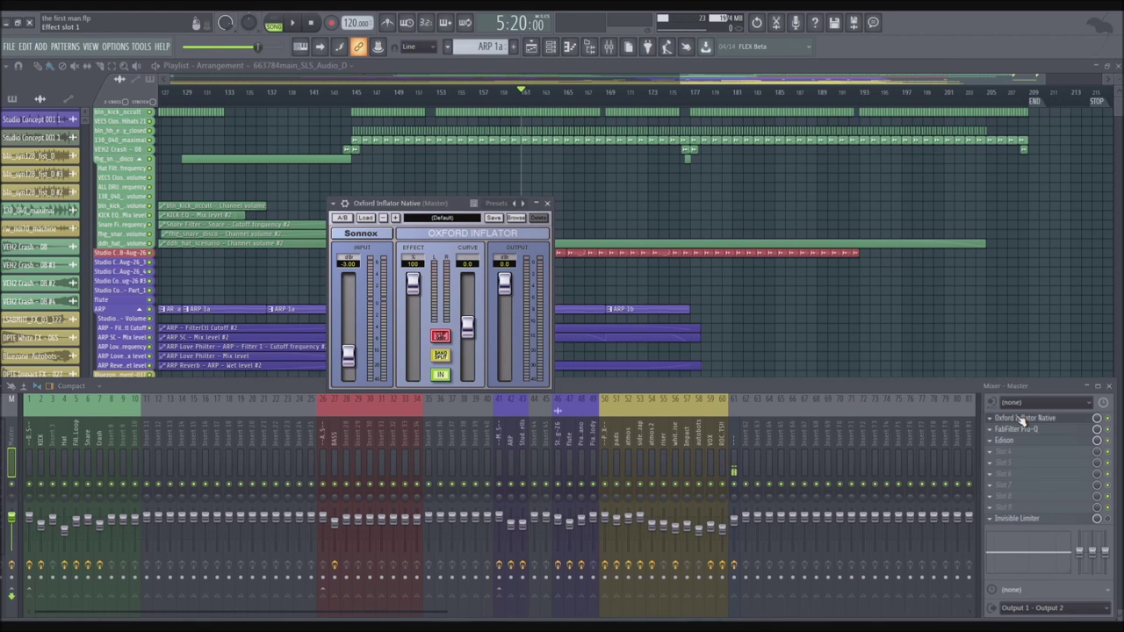
click(1021, 418)
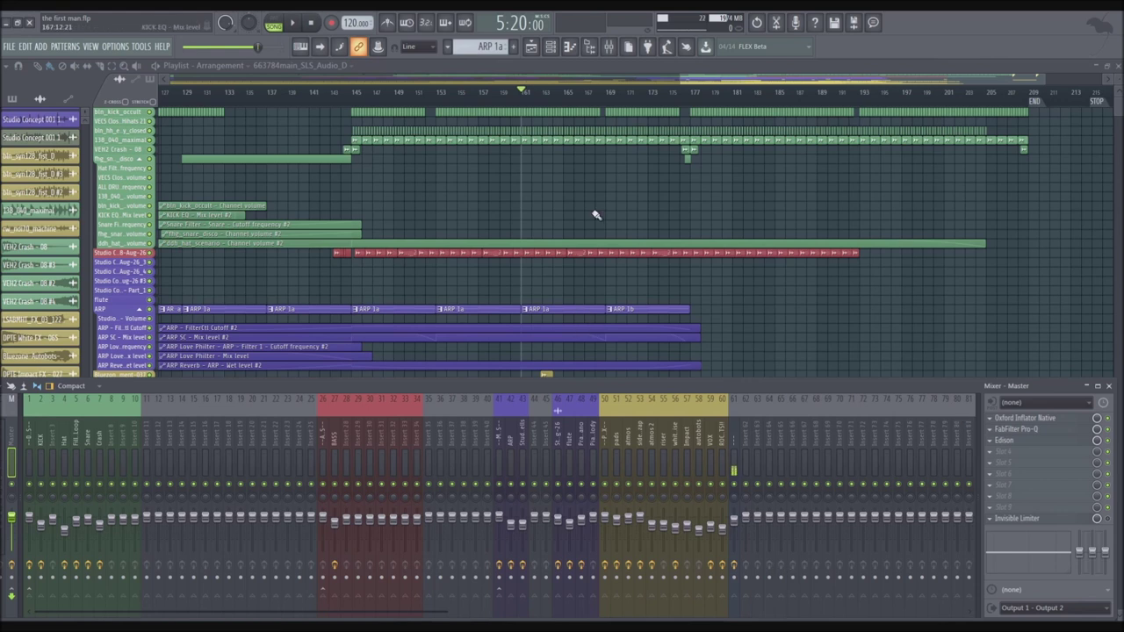
Hide the mixer with F9 so the playlist shows every track down to the pad automation.
key(F9)
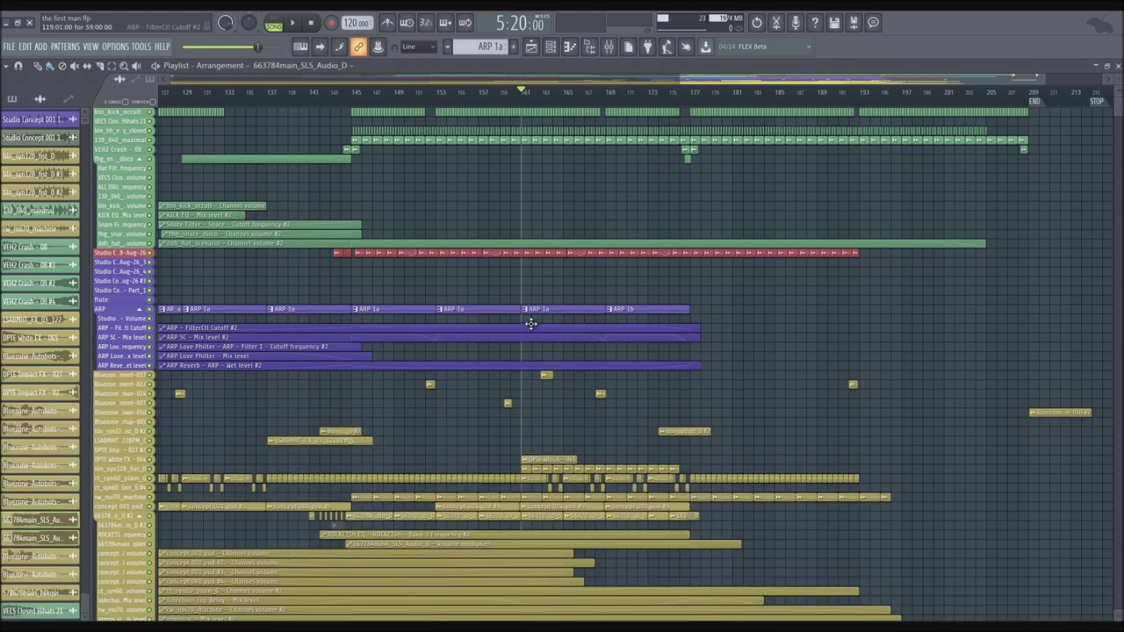